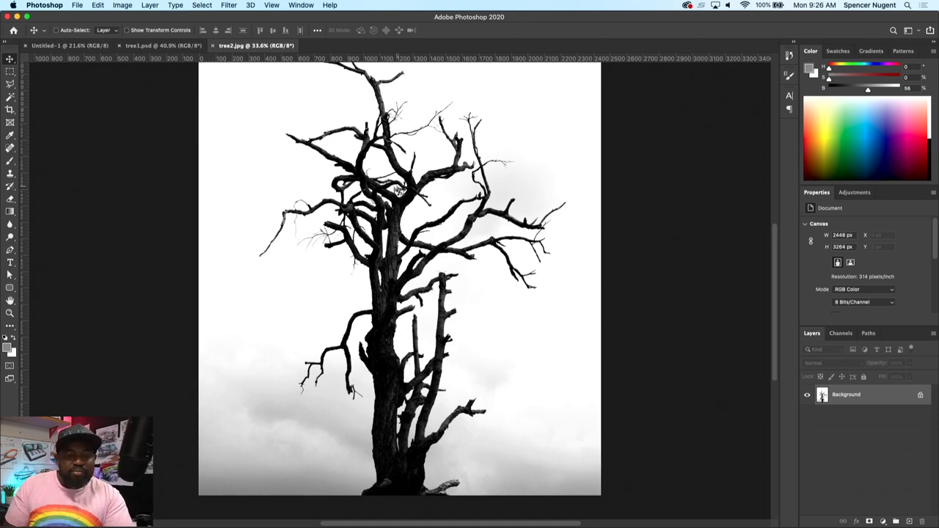
# - Select the tree in tree2.jpg automatically with Select Subject
pyautogui.scroll(3, 396, 192)
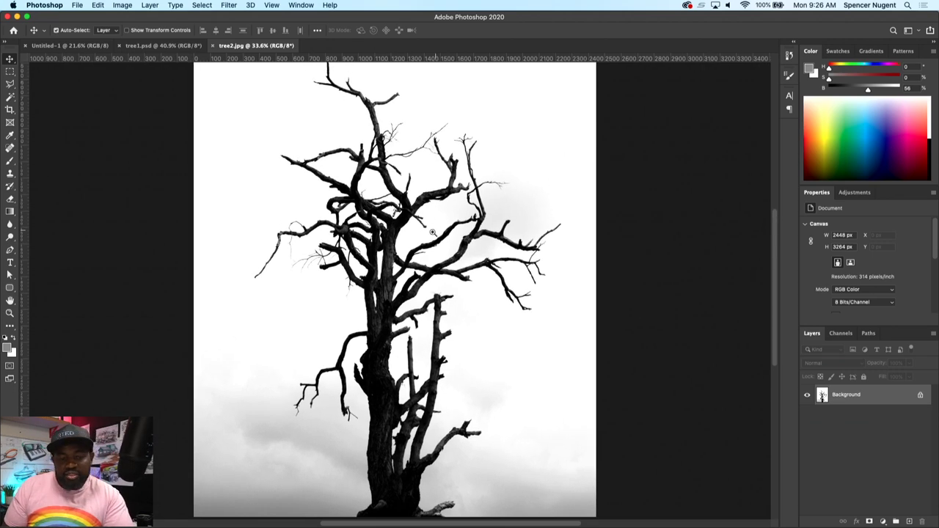
pyautogui.scroll(-2, 412, 235)
pyautogui.scroll(2, 407, 253)
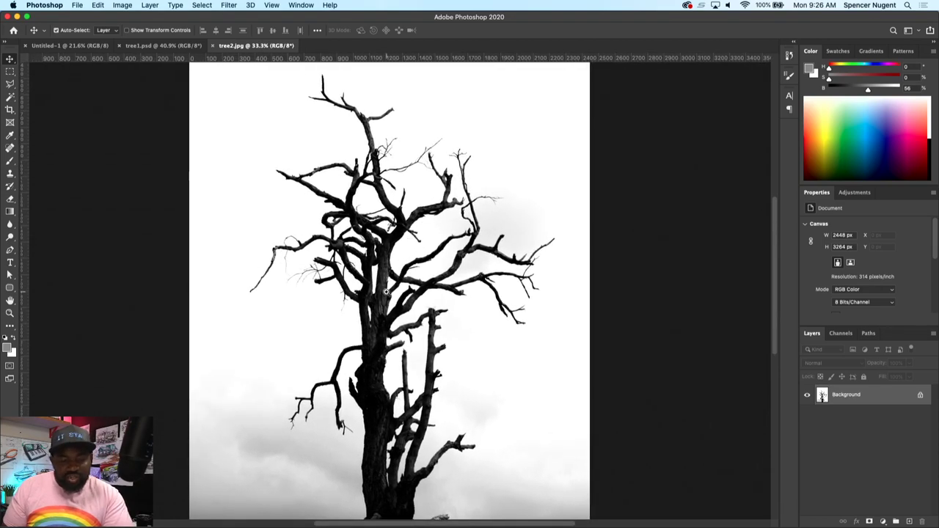
pyautogui.scroll(4, 390, 286)
pyautogui.scroll(-4, 404, 280)
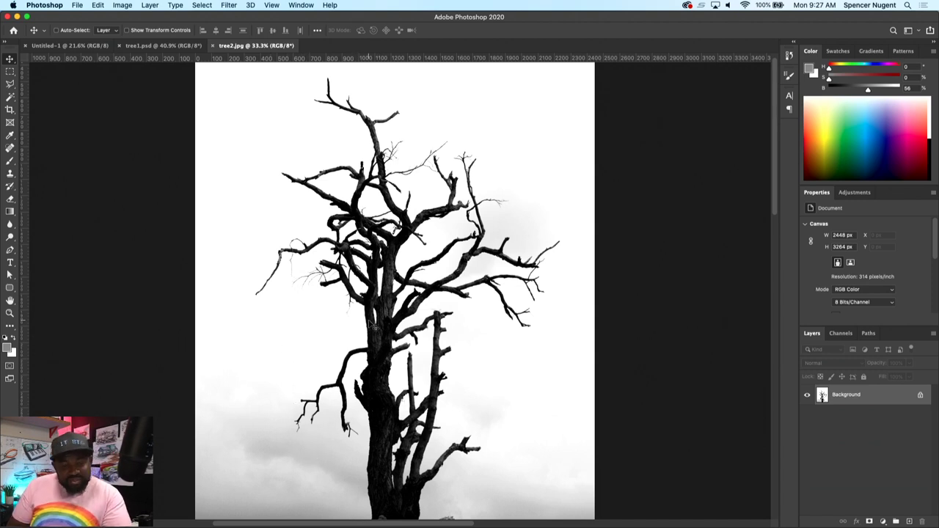
pyautogui.click(202, 6)
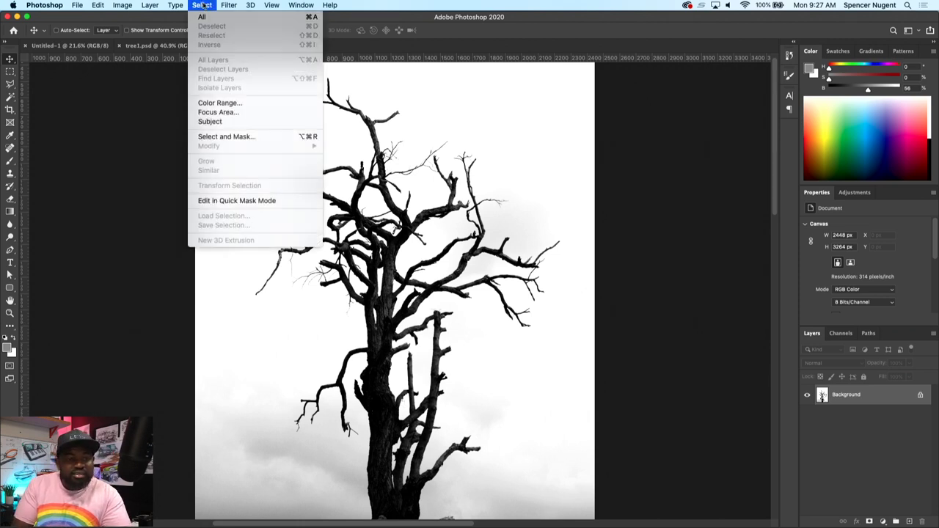
pyautogui.click(231, 125)
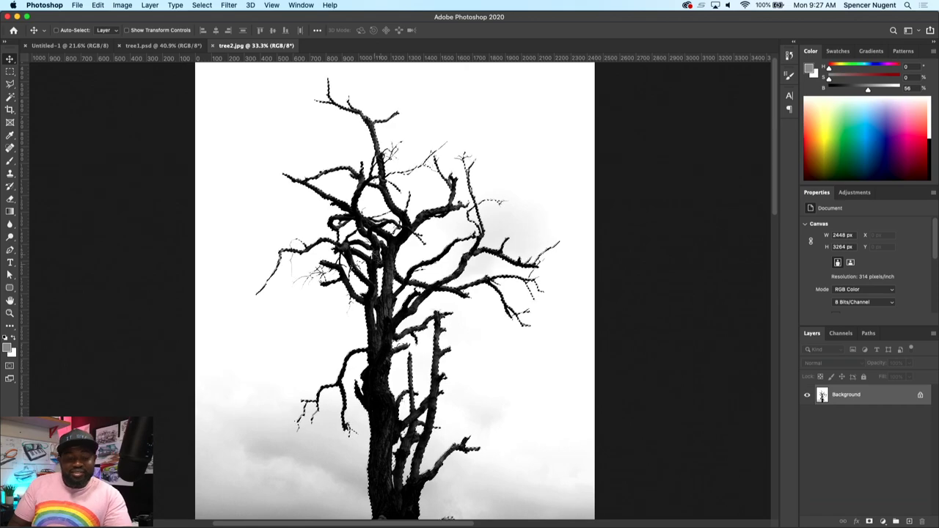
# - Examine how closely the selection outline follows the tree's branches and the gaps between them
pyautogui.moveTo(331, 212); pyautogui.dragTo(430, 222)
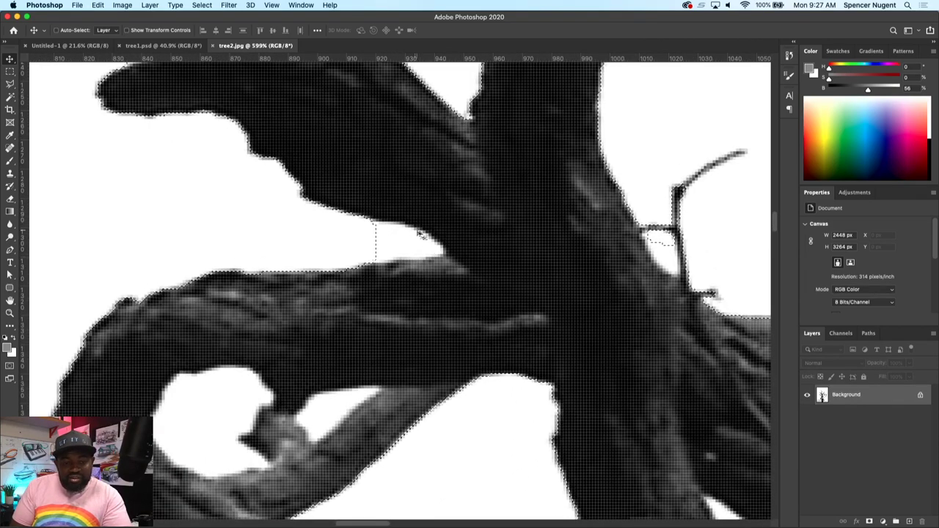
pyautogui.scroll(3, 377, 220)
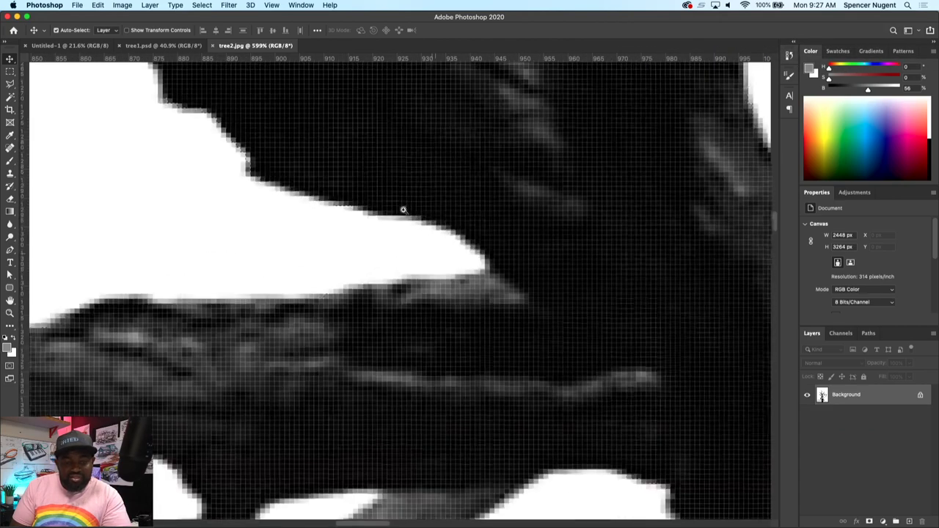
pyautogui.press('super+space')
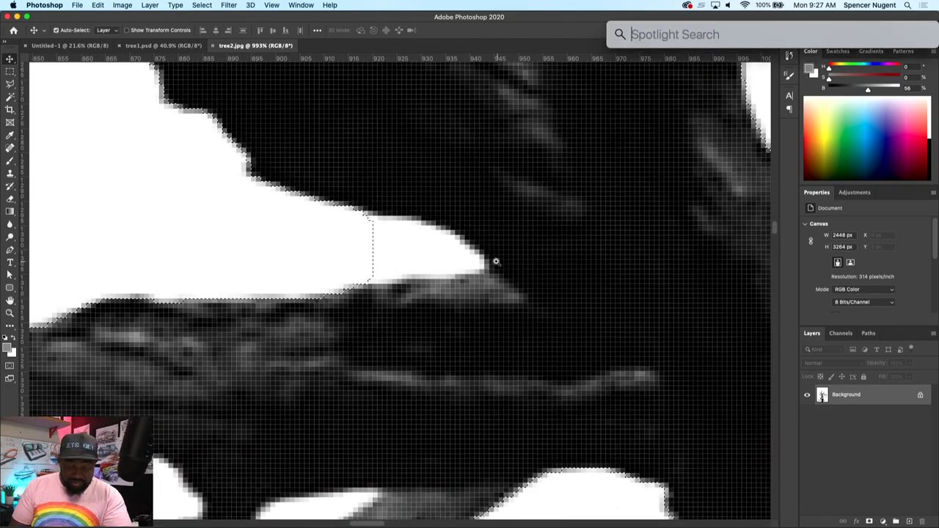
pyautogui.scroll(-3, 449, 277)
pyautogui.scroll(-15, 449, 277)
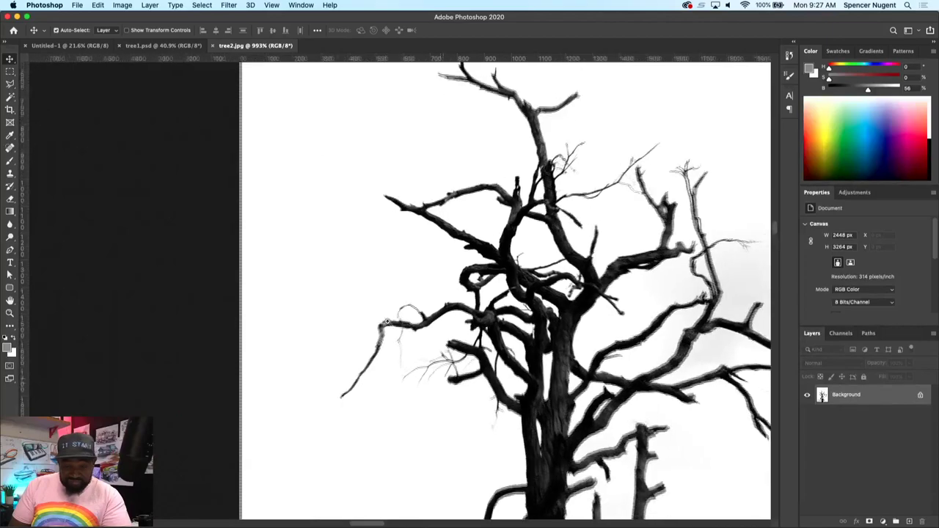
pyautogui.hscroll(5, 505, 263)
pyautogui.scroll(-3, 504, 263)
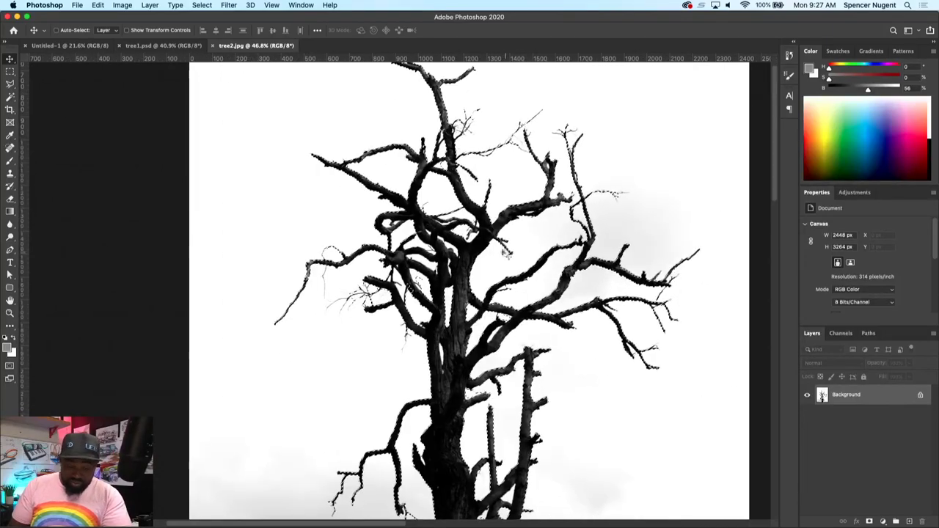
pyautogui.scroll(-4, 505, 262)
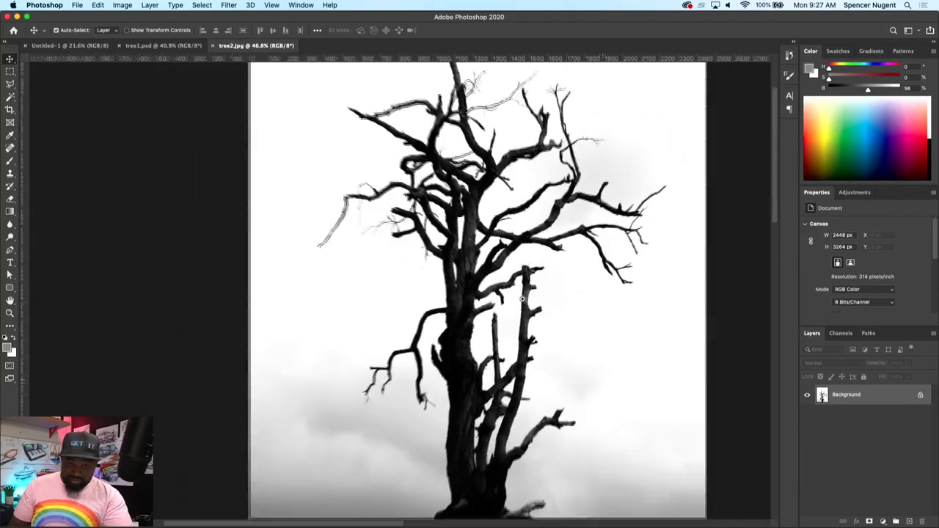
pyautogui.hscroll(2, 519, 299)
pyautogui.scroll(2, 519, 299)
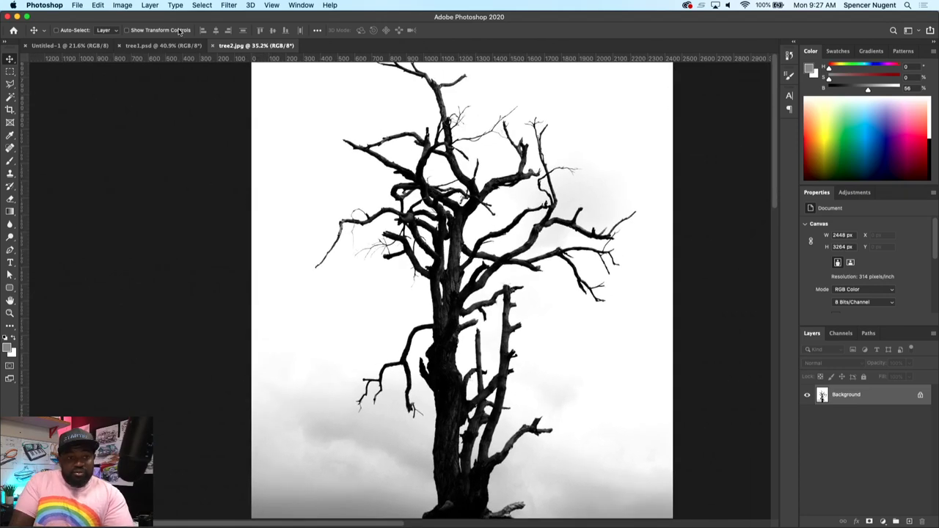
# - Open a Levels adjustment for the Background layer and move its dialog clear of the tree
pyautogui.click(122, 5)
pyautogui.moveTo(171, 36)
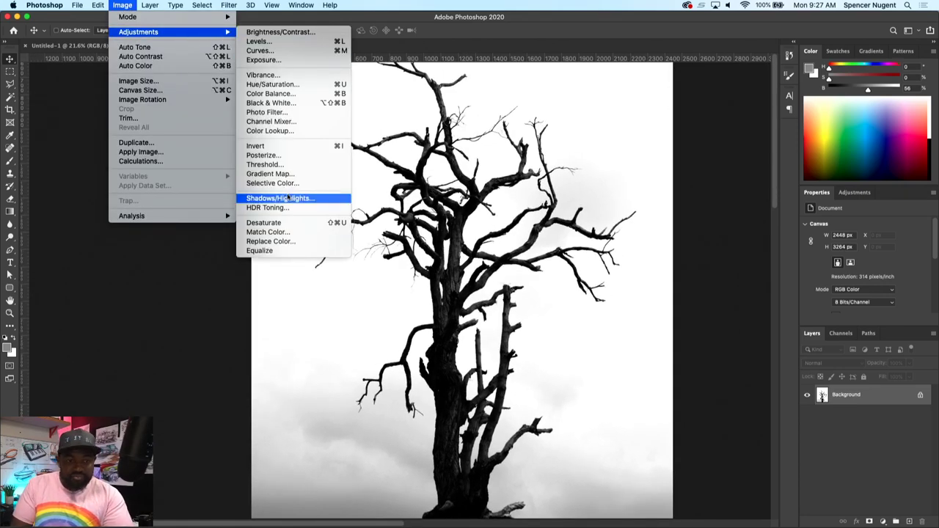
pyautogui.click(303, 44)
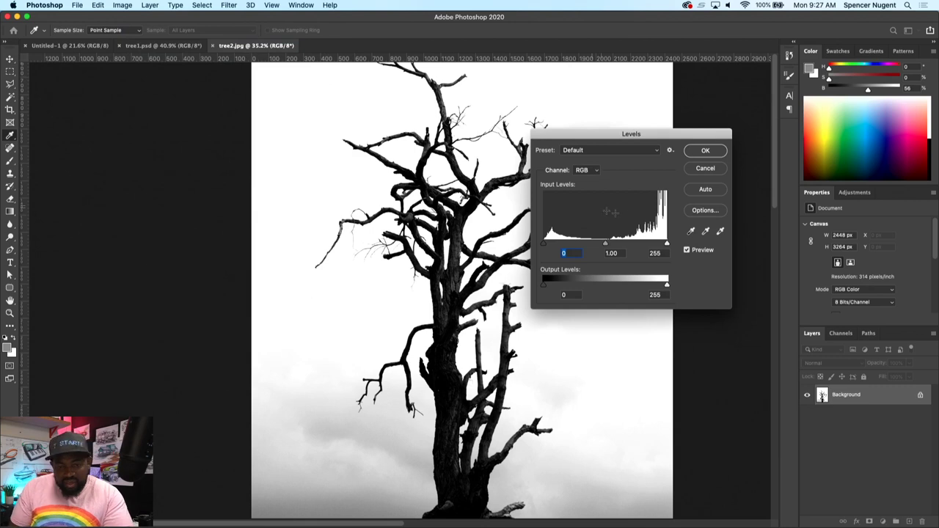
pyautogui.moveTo(646, 135); pyautogui.dragTo(680, 79)
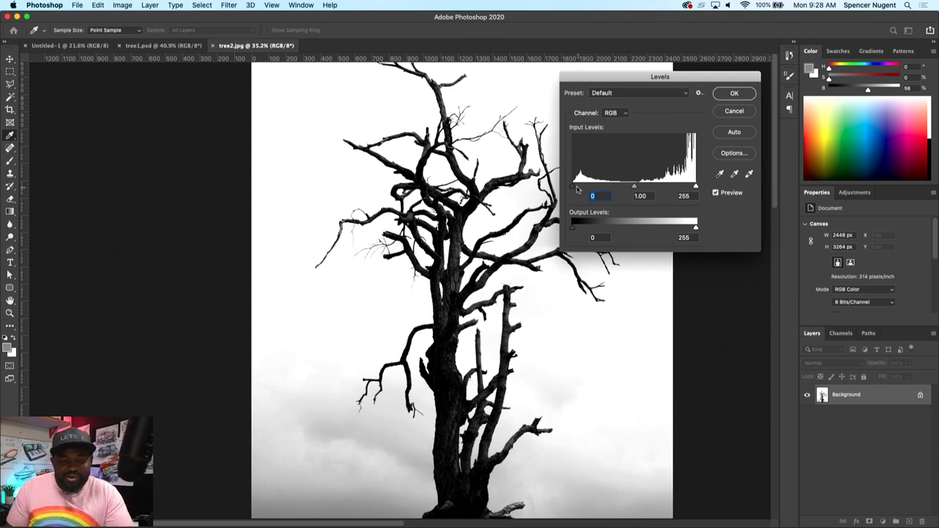
# - Try a black input level of 14 and a white input level of 140, restoring the white level to 255
pyautogui.click(575, 188)
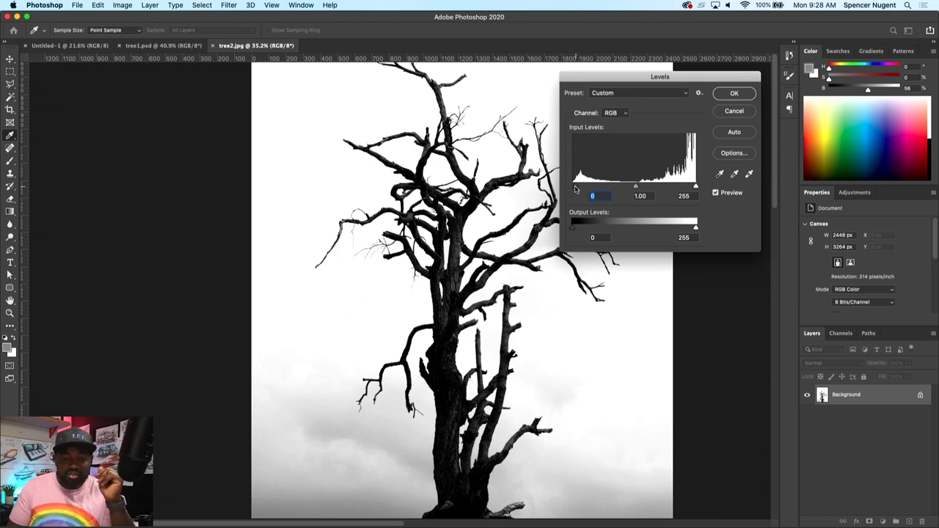
pyautogui.moveTo(577, 189); pyautogui.dragTo(627, 183)
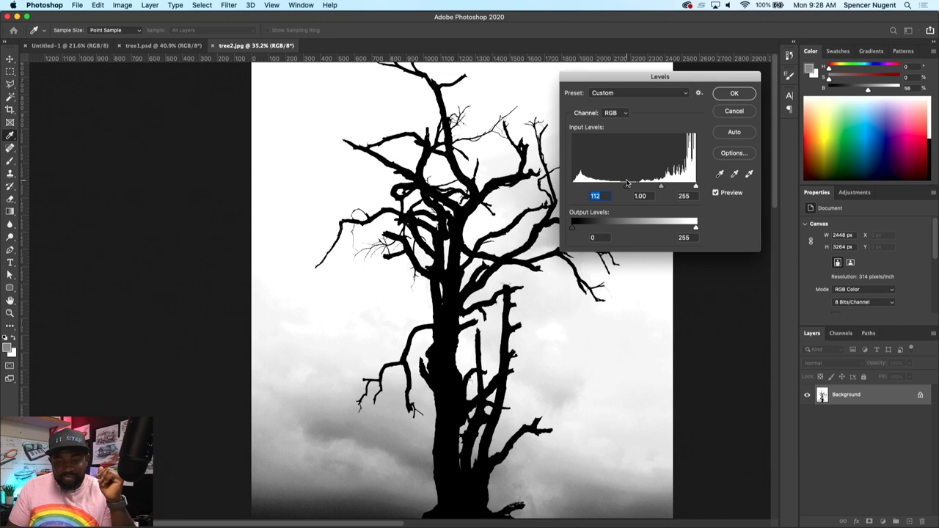
pyautogui.moveTo(625, 182); pyautogui.dragTo(579, 186)
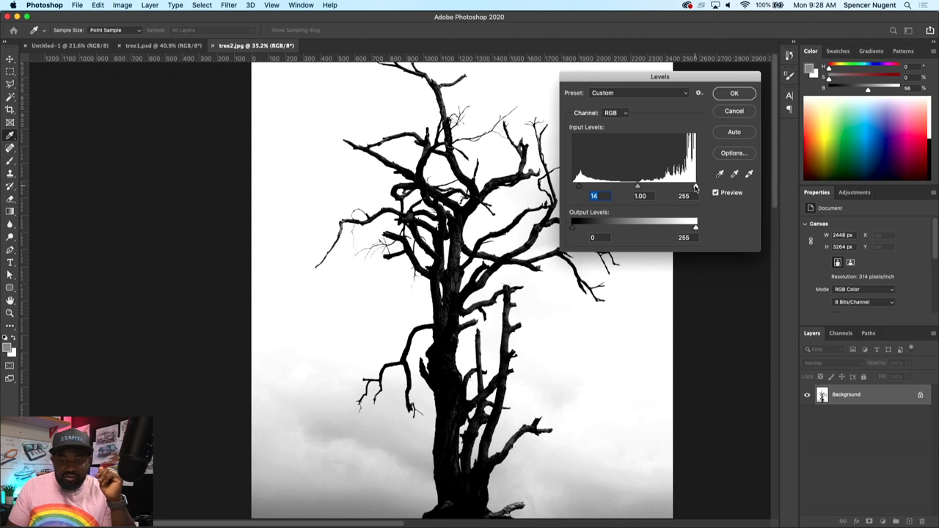
pyautogui.moveTo(694, 186); pyautogui.dragTo(640, 185)
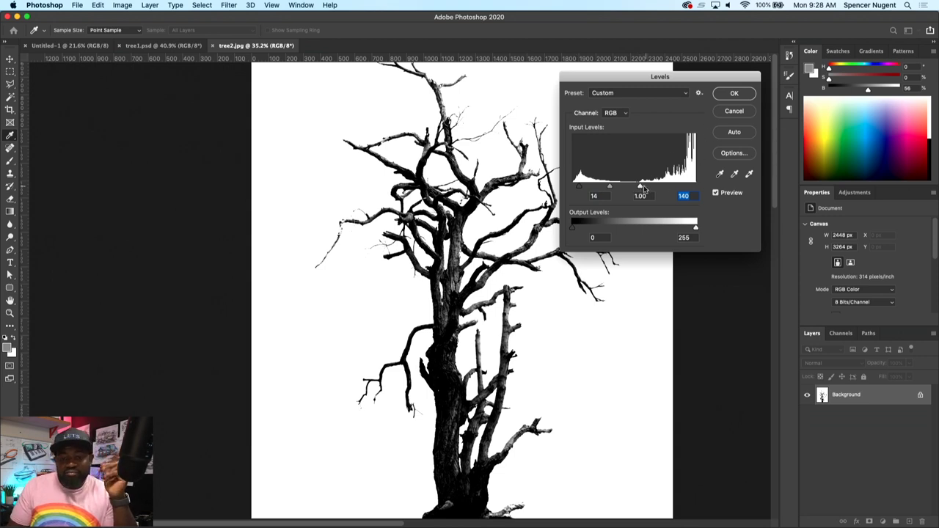
pyautogui.moveTo(643, 186); pyautogui.dragTo(703, 186)
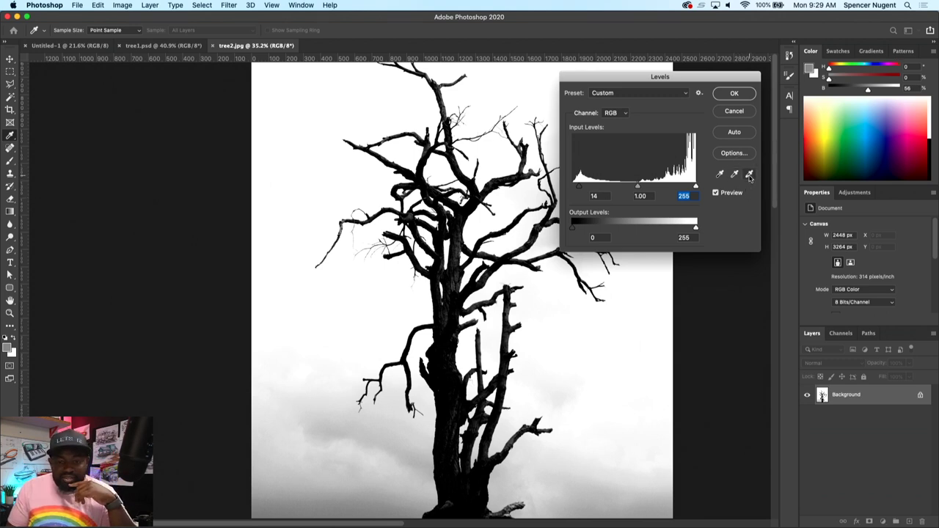
# - Set the white point by sampling the dark grey sky near the base of the trunk
pyautogui.click(749, 175)
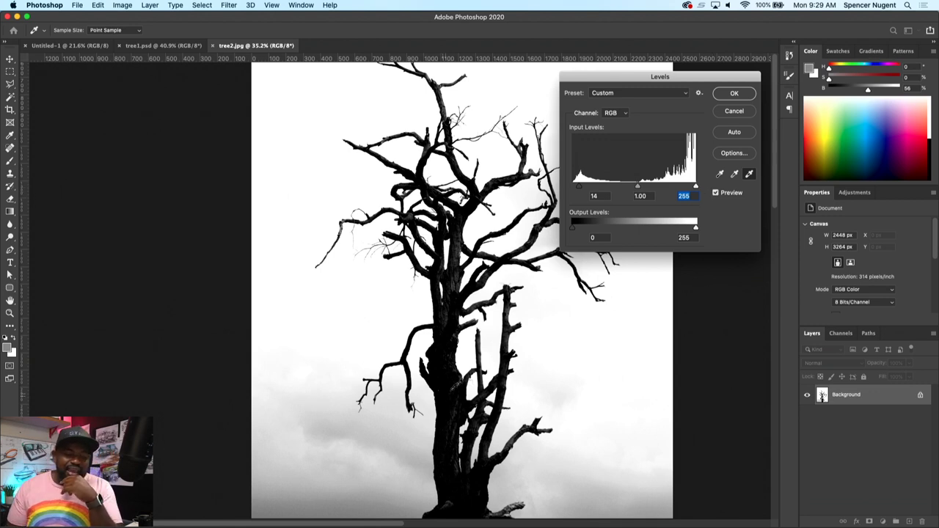
pyautogui.press('super+space')
pyautogui.moveTo(416, 456); pyautogui.dragTo(447, 283)
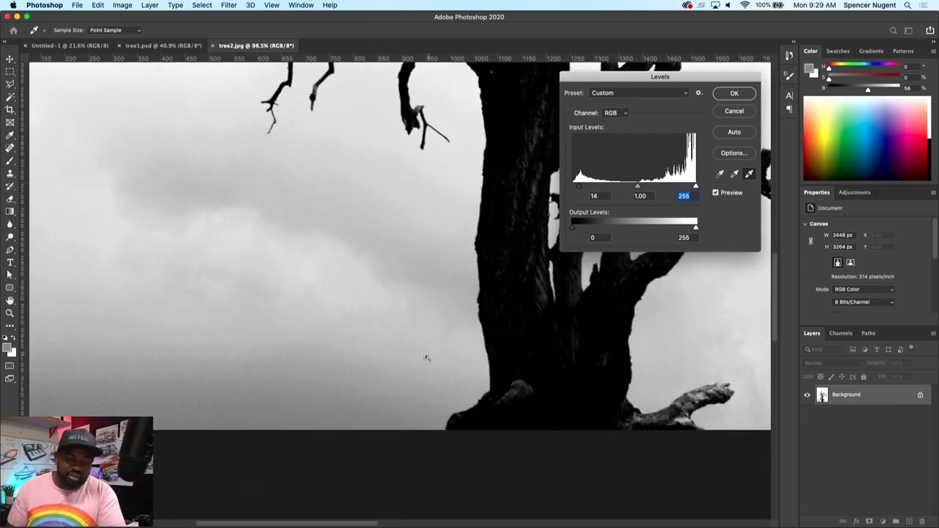
pyautogui.scroll(2, 433, 348)
pyautogui.scroll(-3, 437, 372)
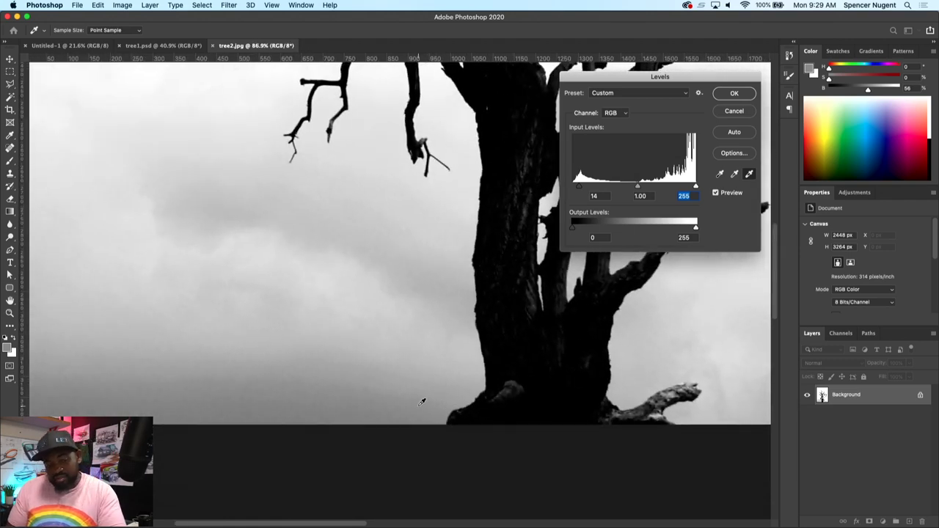
pyautogui.click(422, 402)
pyautogui.press('super+space')
pyautogui.press('Escape')
# - Inspect the branches and background in the preview and apply the Levels adjustment
pyautogui.scroll(-3, 455, 374)
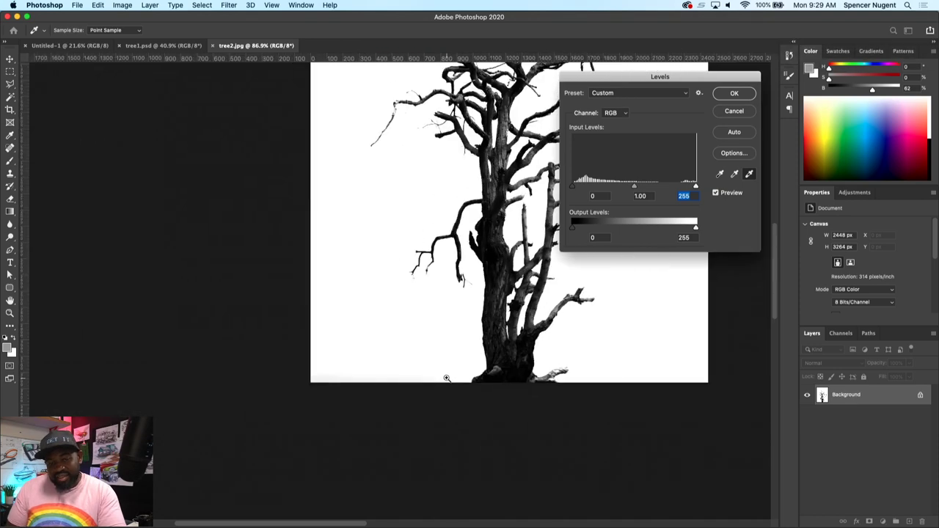
pyautogui.scroll(-3, 455, 330)
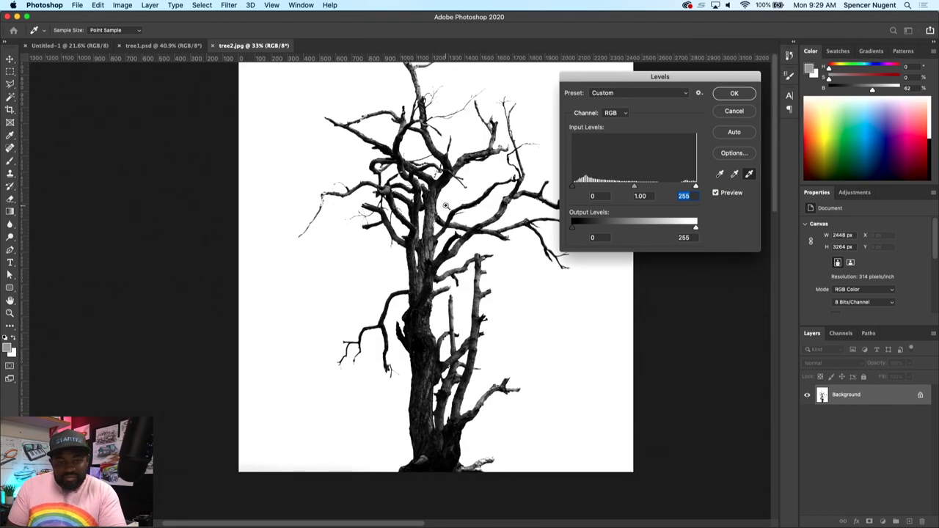
pyautogui.scroll(5, 454, 197)
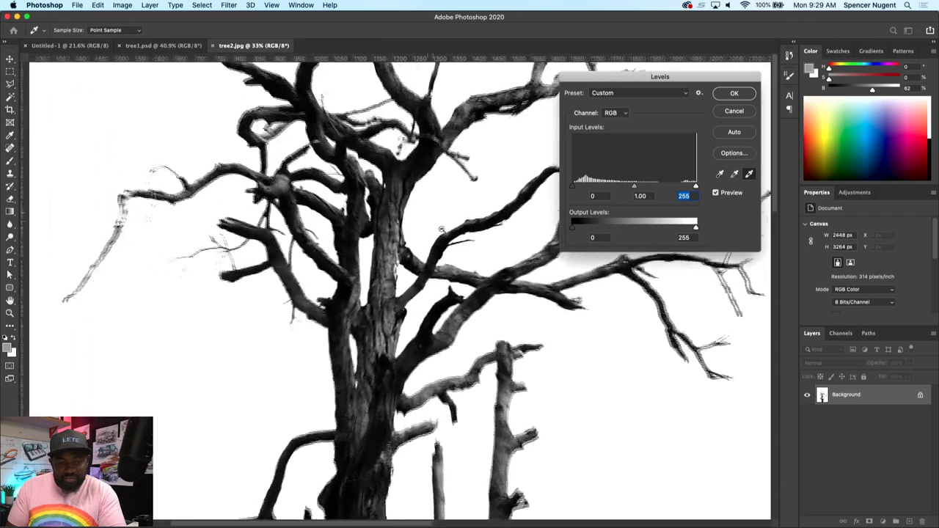
pyautogui.scroll(-1, 440, 257)
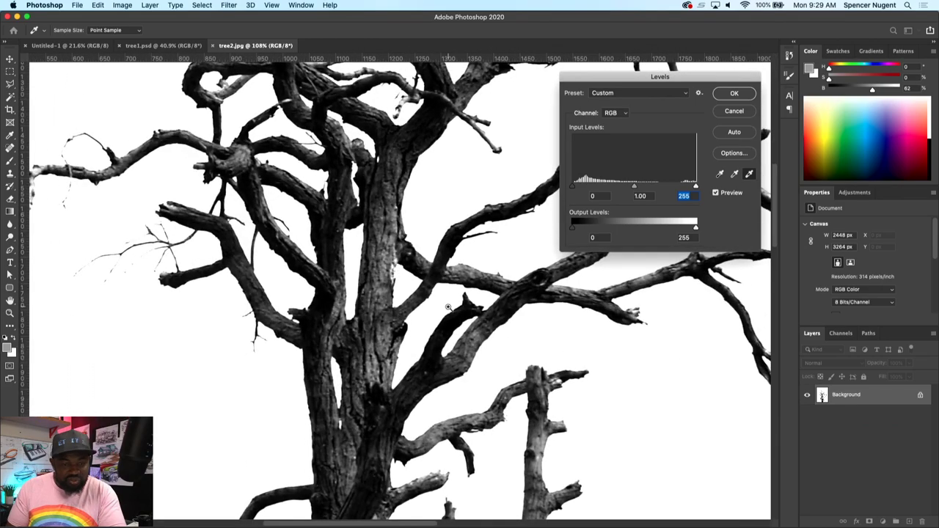
pyautogui.scroll(-5, 448, 307)
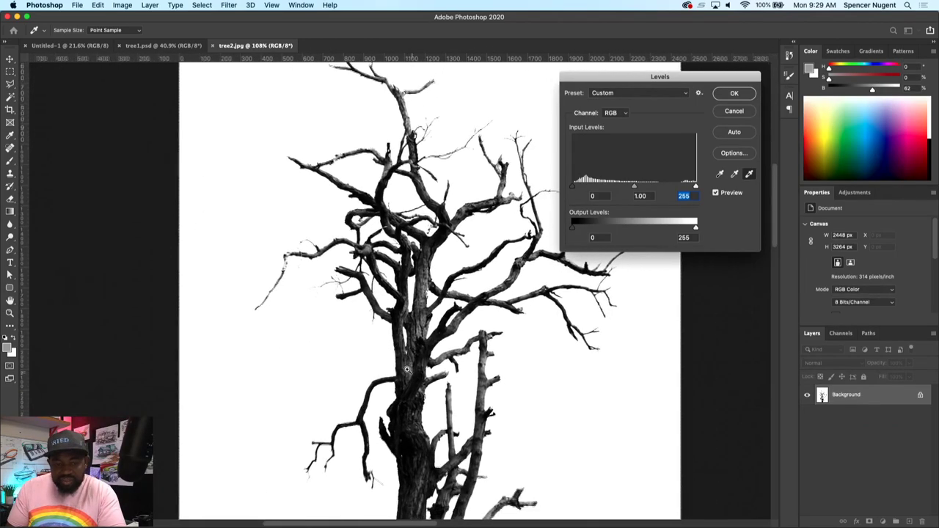
pyautogui.scroll(-5, 407, 368)
pyautogui.scroll(-2, 410, 341)
pyautogui.scroll(-2, 433, 318)
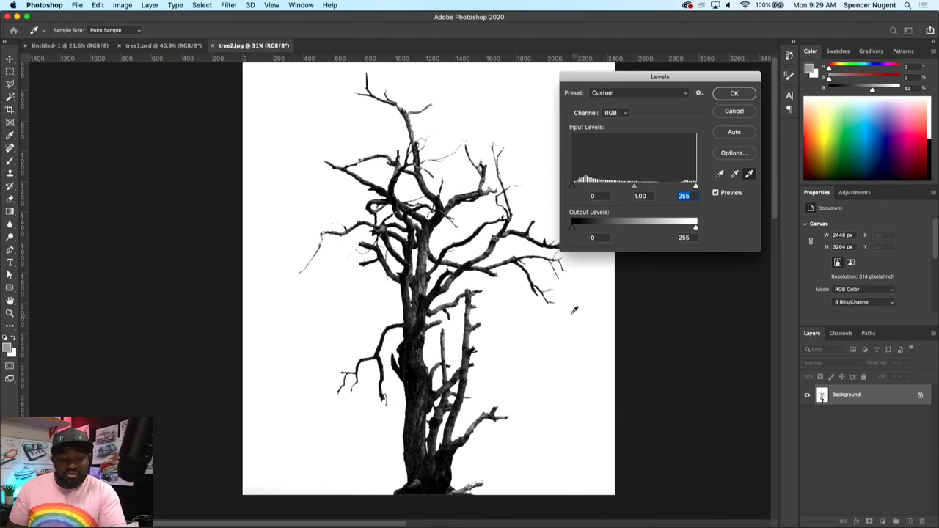
pyautogui.click(734, 94)
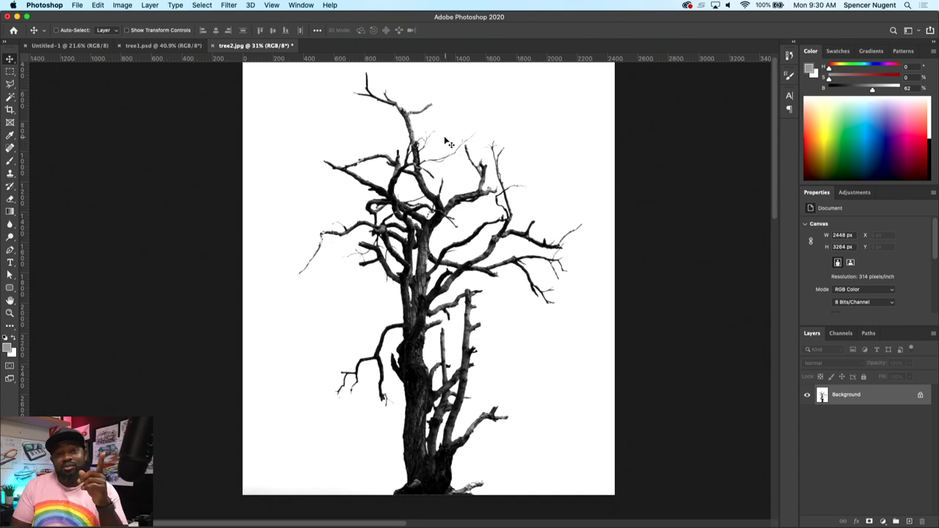
# - Select the tree in the adjusted image with Select Subject and examine the selection edges between the upper branches
pyautogui.click(202, 5)
pyautogui.click(226, 123)
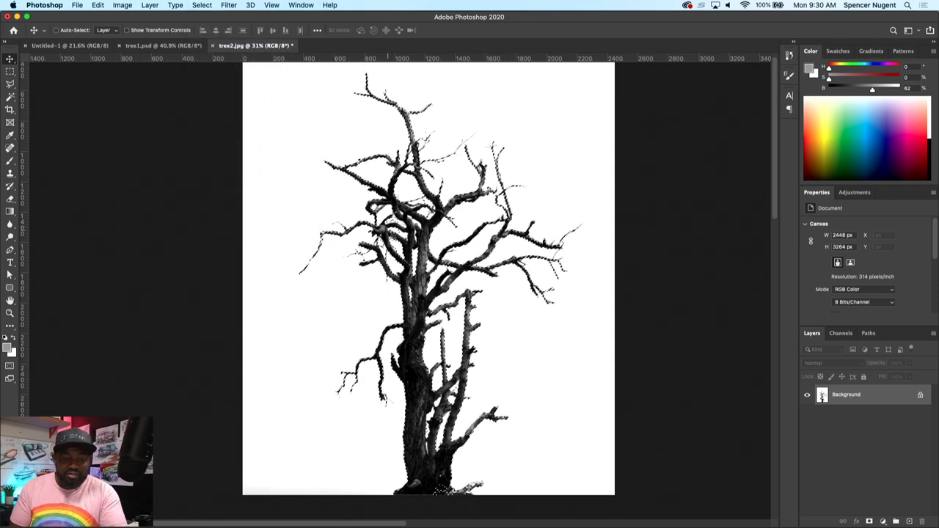
pyautogui.scroll(10, 403, 219)
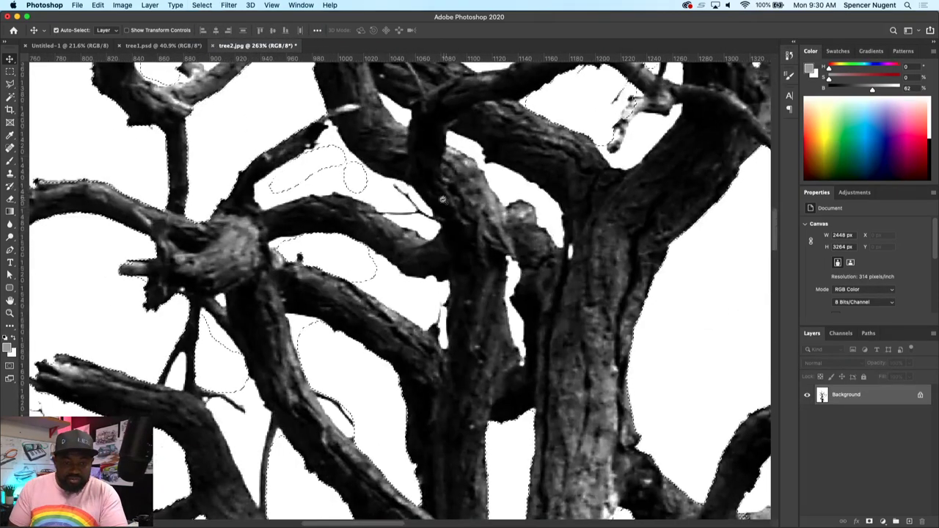
pyautogui.scroll(2, 403, 212)
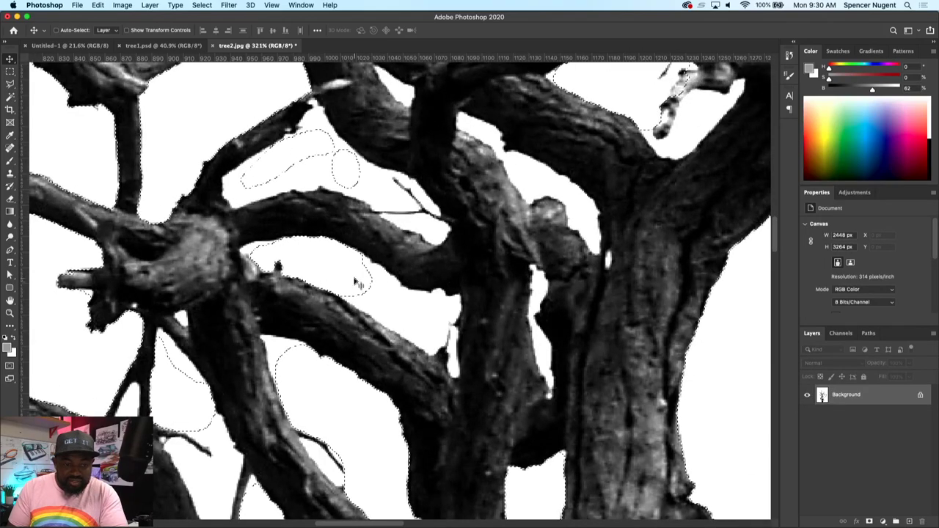
pyautogui.scroll(-4, 402, 309)
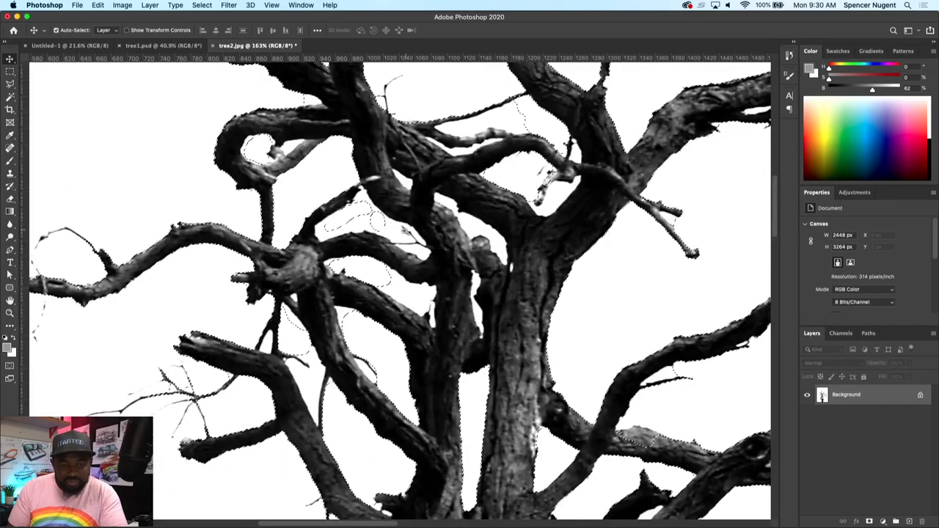
pyautogui.scroll(-3, 378, 265)
pyautogui.scroll(-2, 378, 265)
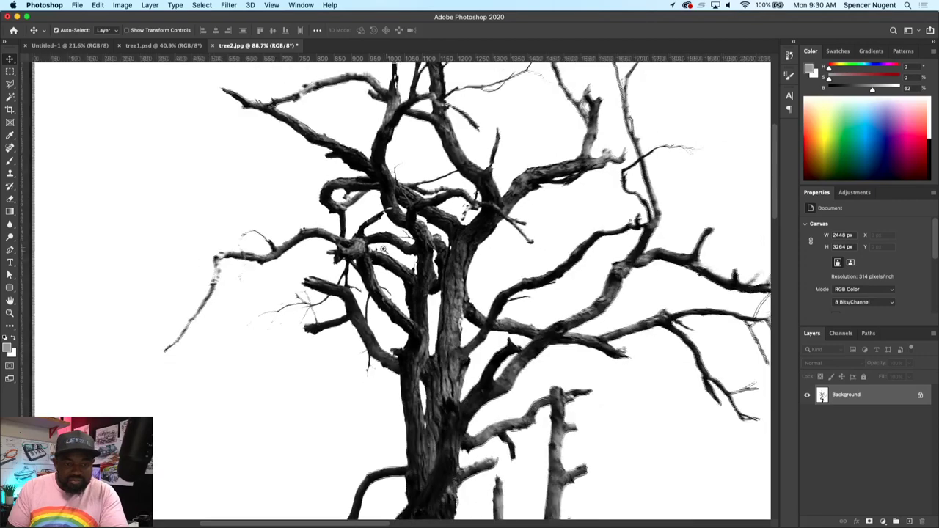
# - Check the tree selection in Quick Mask, then copy the selected tree to a new layer
pyautogui.press('q')
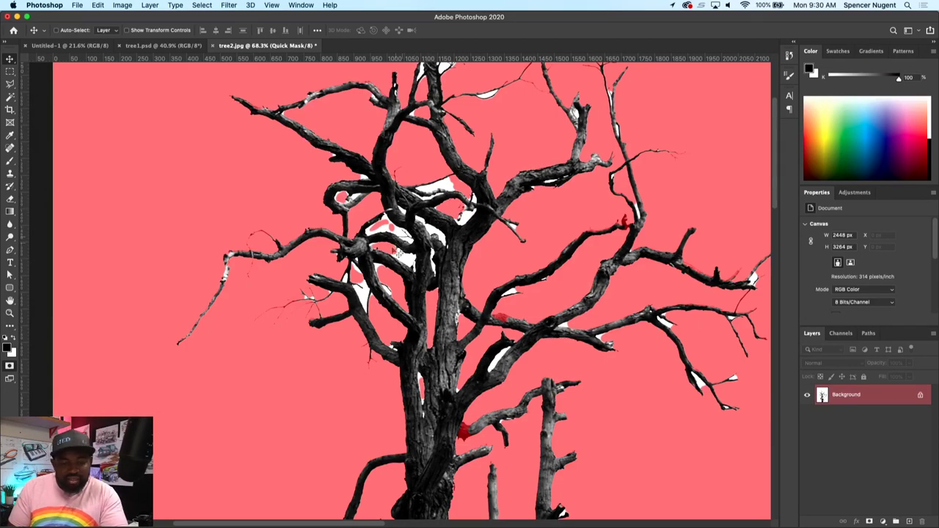
pyautogui.press('q')
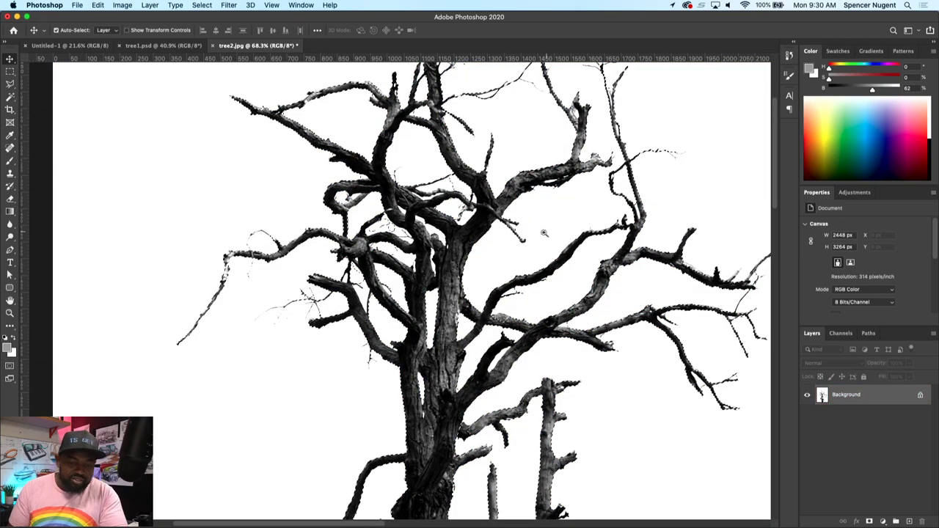
pyautogui.scroll(-2, 516, 247)
pyautogui.scroll(-4, 515, 246)
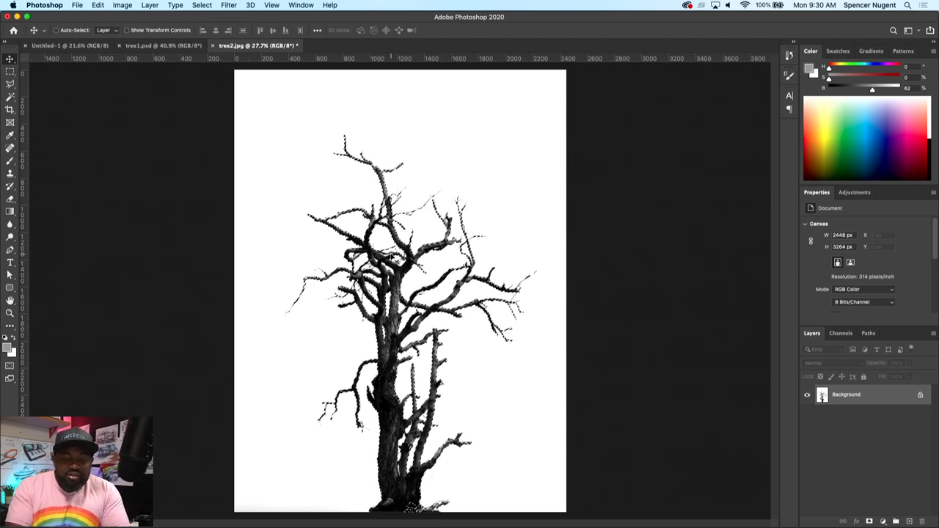
pyautogui.press('super+j')
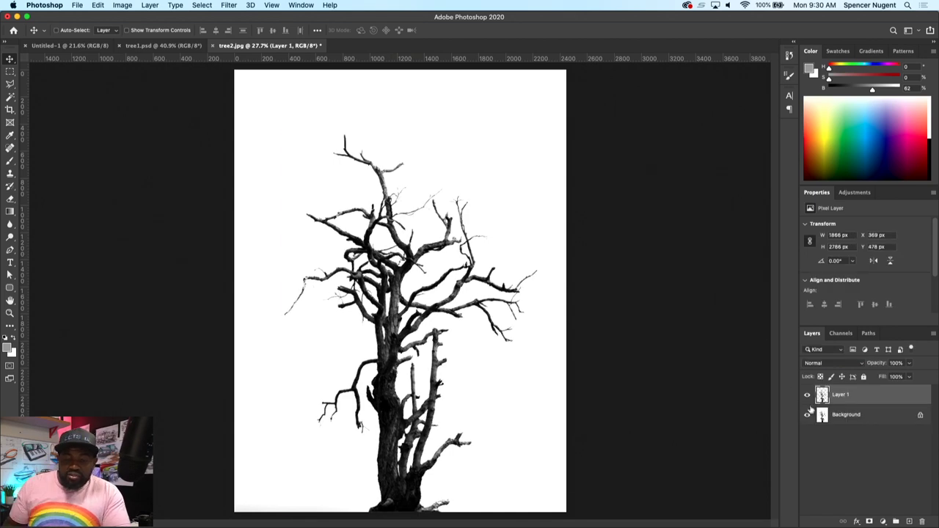
# - Add a new layer filled with white between the Background and the isolated tree layer
pyautogui.click(856, 424)
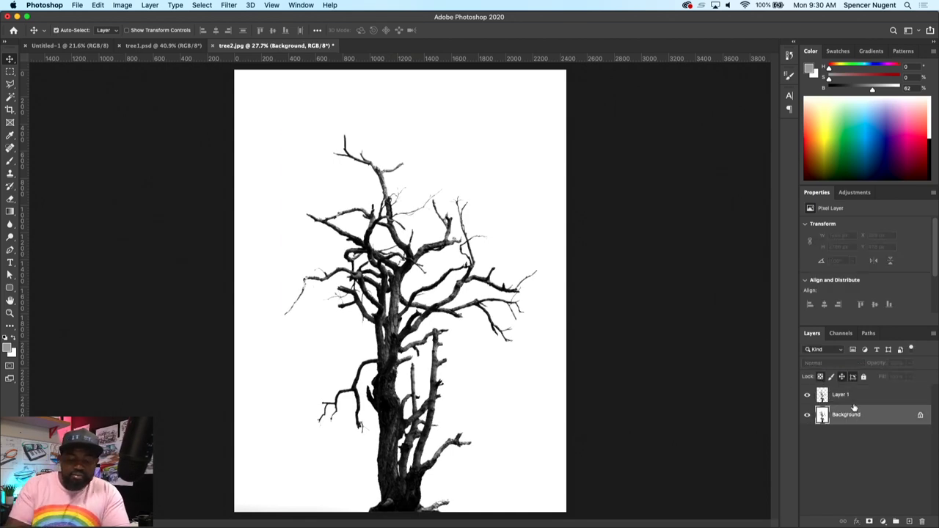
pyautogui.press('super+n')
pyautogui.press('Escape')
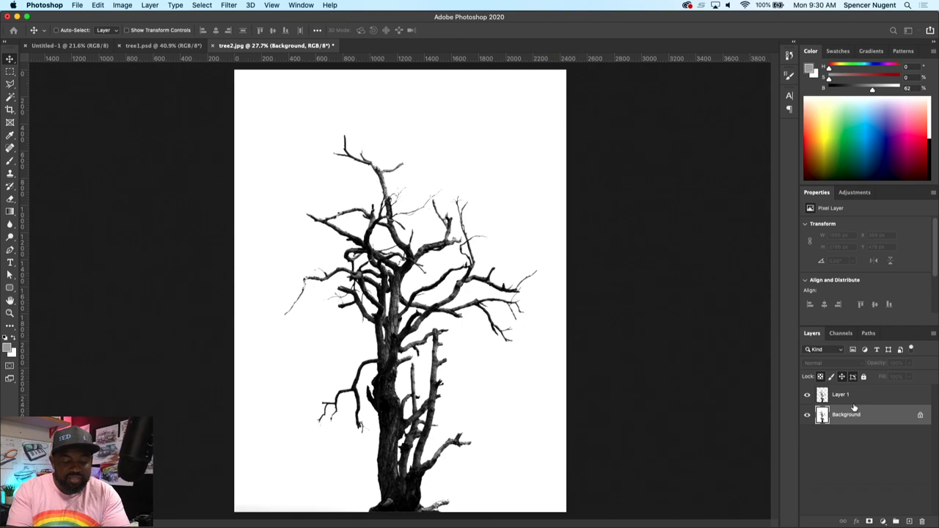
pyautogui.press('super+shift+alt+n')
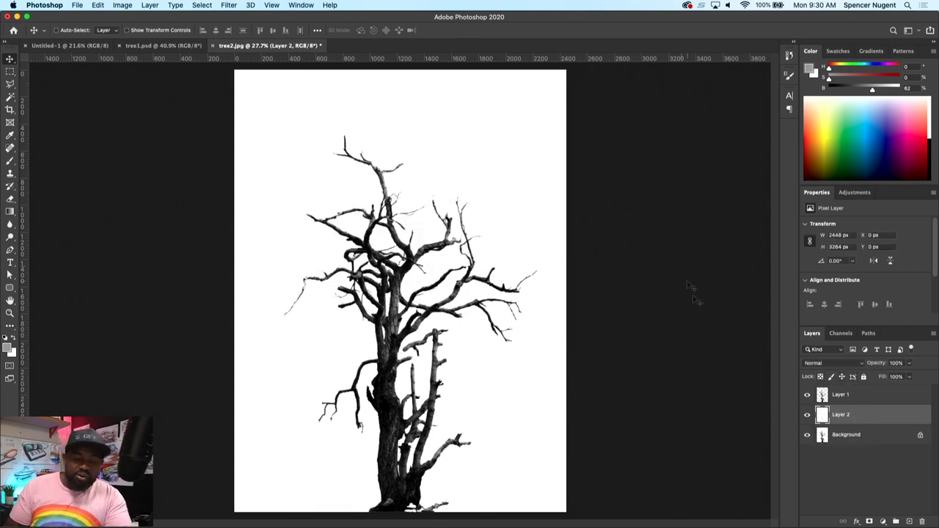
# - Move the isolated tree layer upward, scale it down to about 632 × 944 px, and place it in the canvas's upper-left area
pyautogui.click(820, 396)
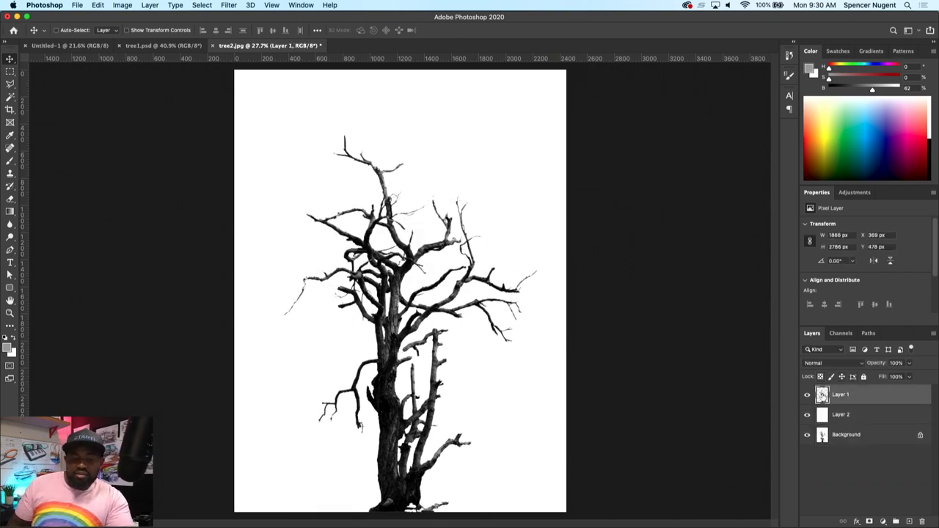
pyautogui.moveTo(431, 257); pyautogui.dragTo(432, 226)
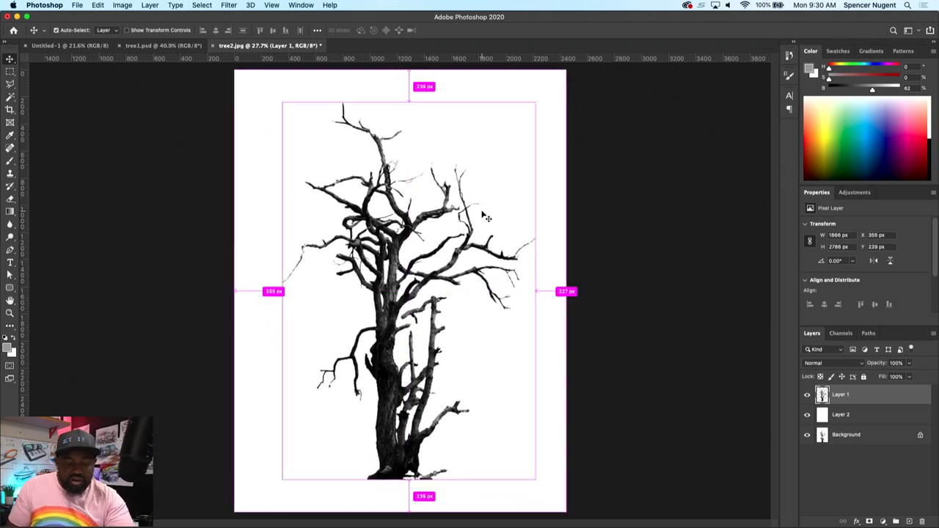
pyautogui.press('super+t')
pyautogui.moveTo(535, 104); pyautogui.dragTo(451, 242)
pyautogui.moveTo(407, 281); pyautogui.dragTo(339, 220)
pyautogui.press('Return')
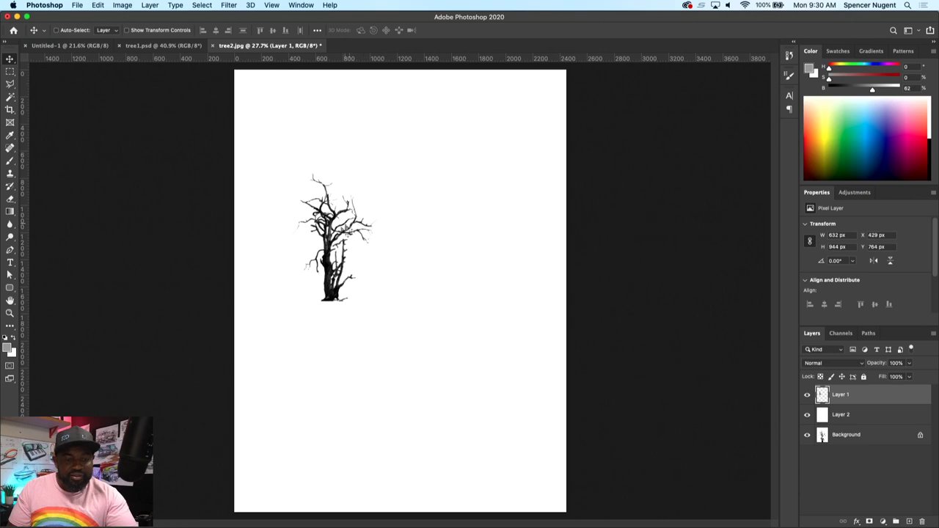
pyautogui.press('super+space')
pyautogui.moveTo(322, 220); pyautogui.dragTo(416, 209)
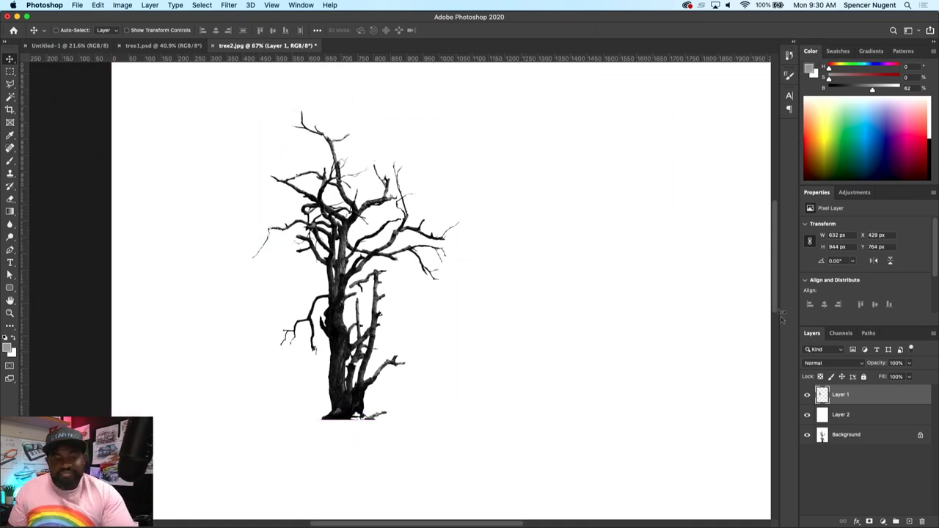
pyautogui.press('m')
pyautogui.moveTo(234, 88); pyautogui.dragTo(472, 448)
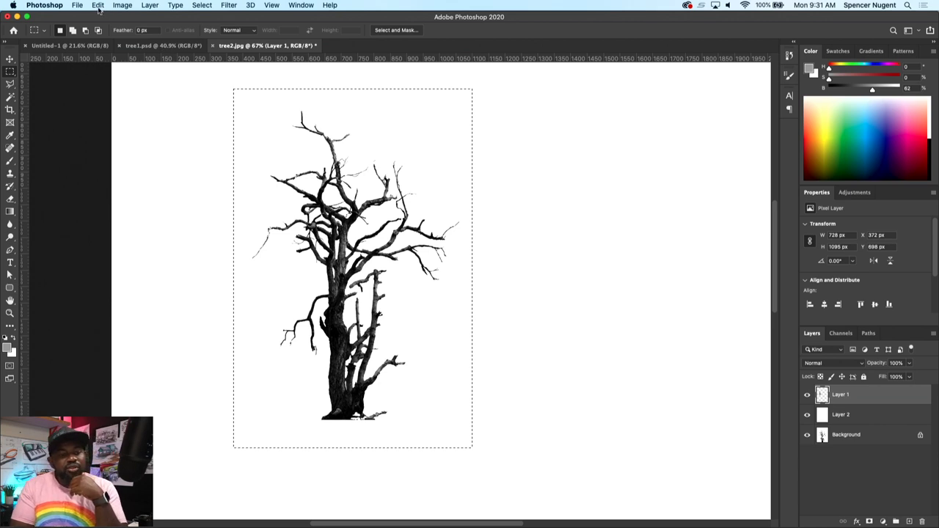
pyautogui.click(98, 7)
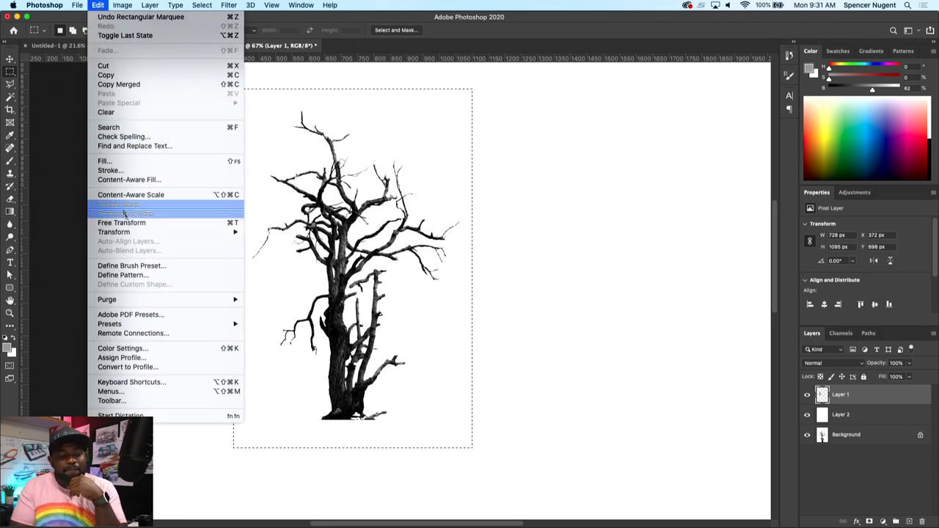
pyautogui.click(163, 268)
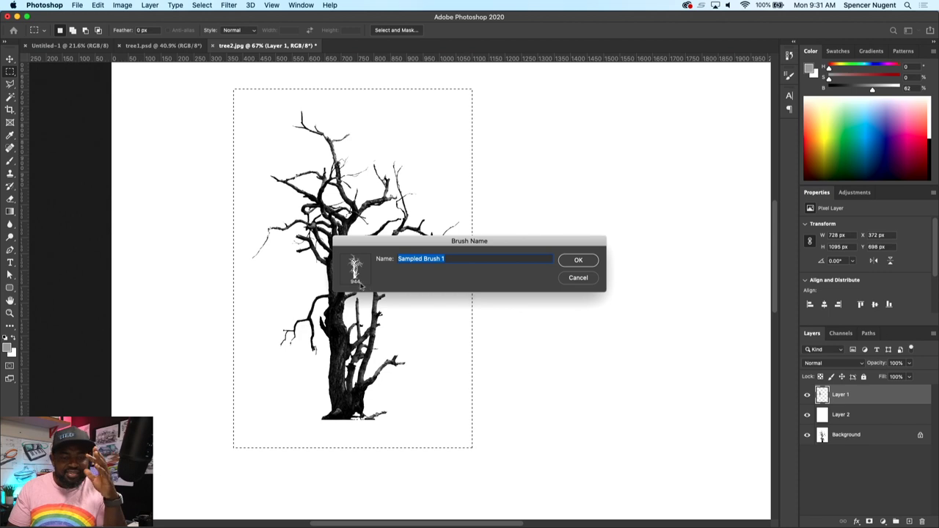
pyautogui.click(579, 277)
pyautogui.press('super+d')
# - Create a new 200 × 200 pixel document at 300 pixels/inch in CMYK Color, based on the recent 1200 x 600 px preset
pyautogui.press('super+n')
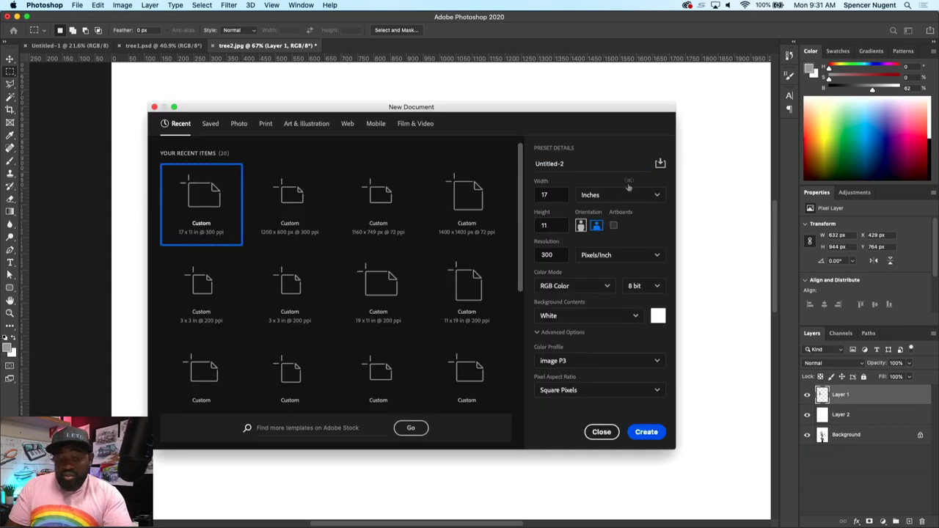
pyautogui.click(289, 202)
pyautogui.doubleClick(548, 194)
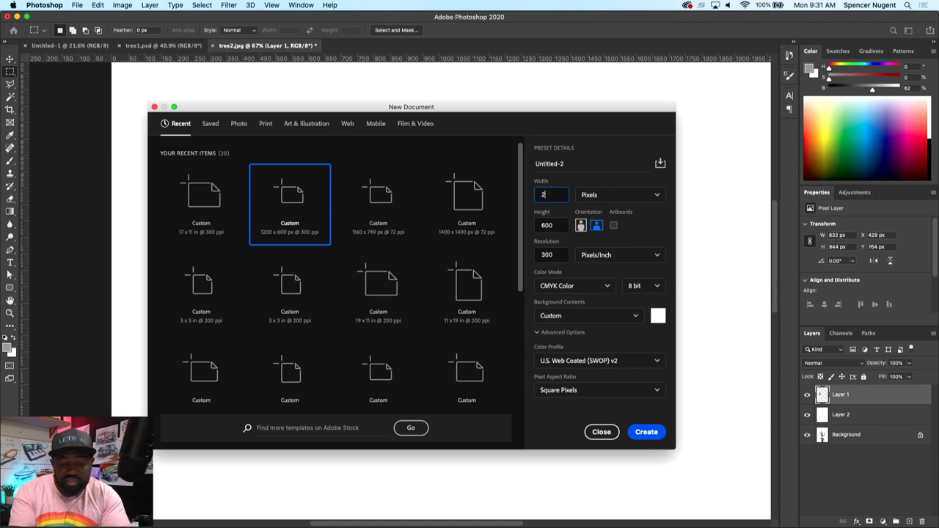
pyautogui.press('Tab')
pyautogui.doubleClick(550, 225)
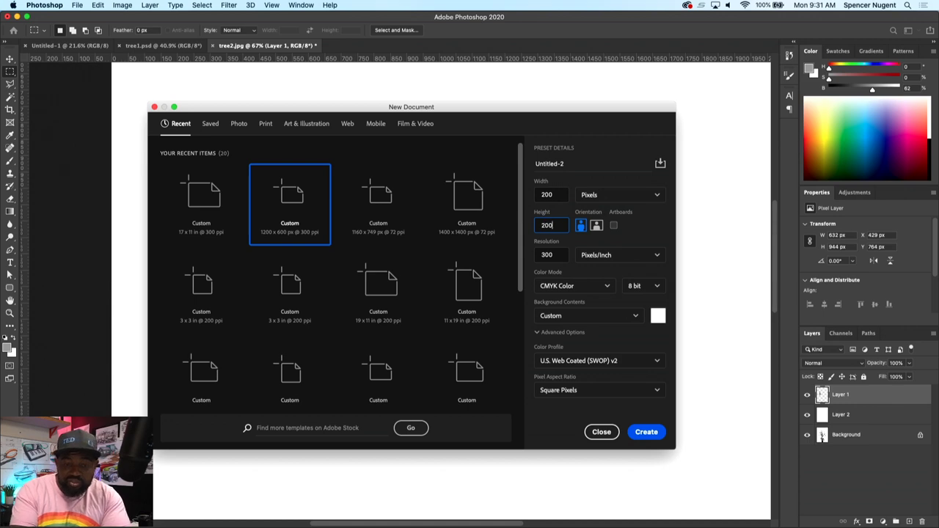
pyautogui.click(640, 431)
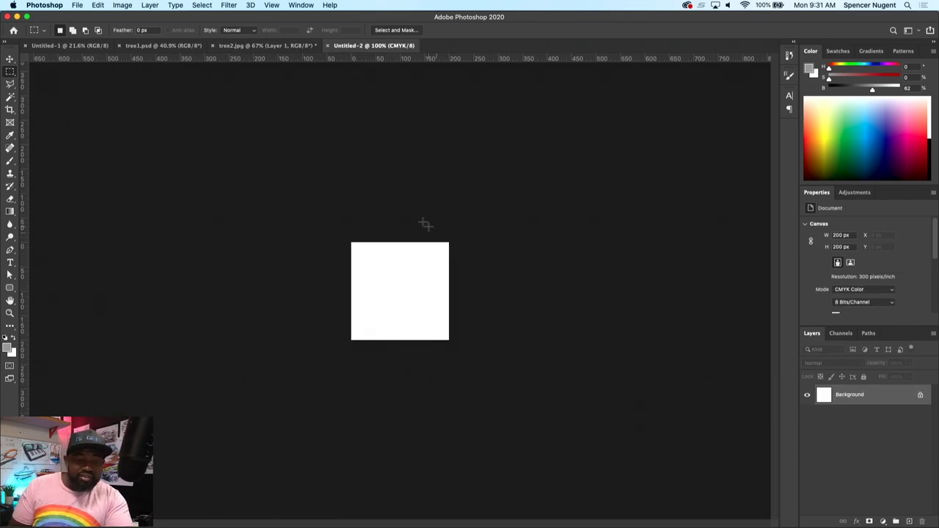
# - Copy the tree layer from tree2.jpg into the 200 px document and scale it to about 116 × 174 px to fit the canvas
pyautogui.click(266, 46)
pyautogui.moveTo(342, 225); pyautogui.dragTo(382, 173)
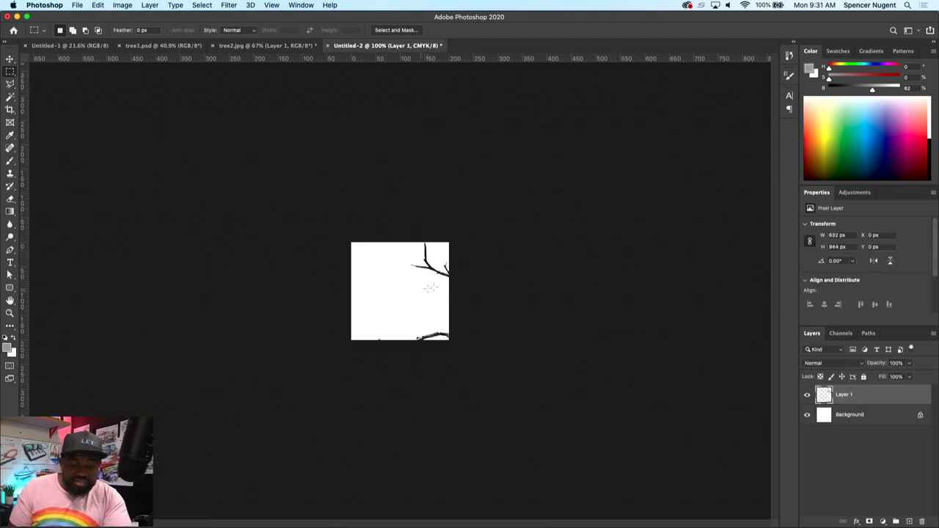
pyautogui.press('super+t')
pyautogui.moveTo(659, 242); pyautogui.dragTo(412, 258)
pyautogui.press('Return')
pyautogui.press('super+space')
pyautogui.press('Escape')
pyautogui.scroll(5, 450, 228)
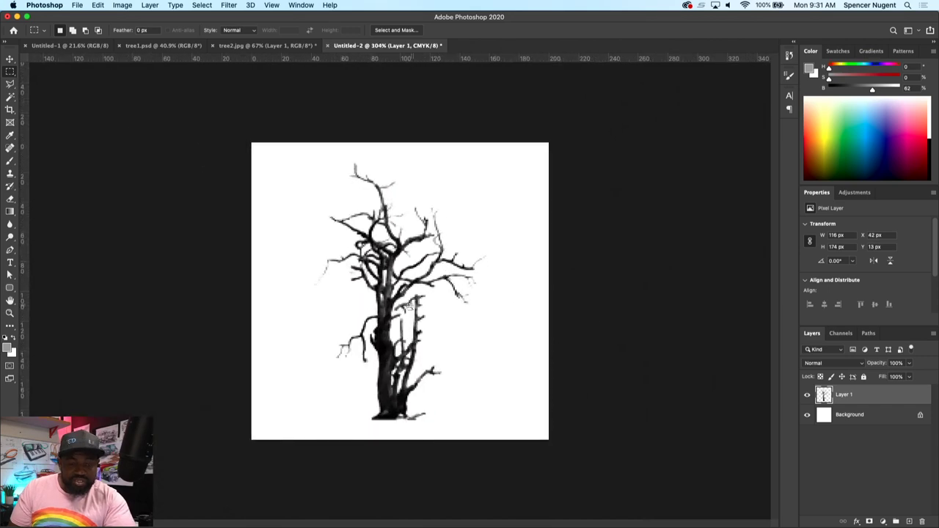
pyautogui.moveTo(427, 302); pyautogui.dragTo(444, 303)
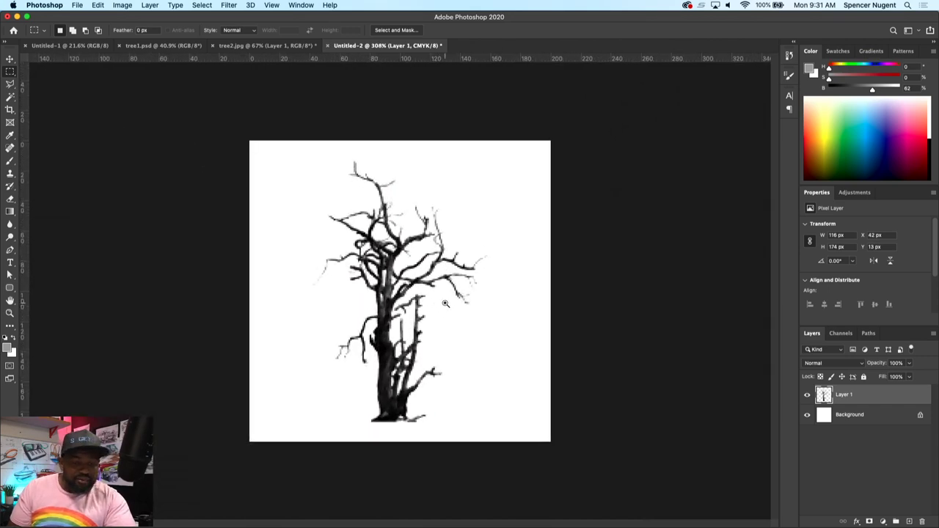
pyautogui.scroll(5, 463, 253)
# - Return to tree2.jpg and define a brush preset from the isolated tree, naming it TREE 1
pyautogui.click(270, 46)
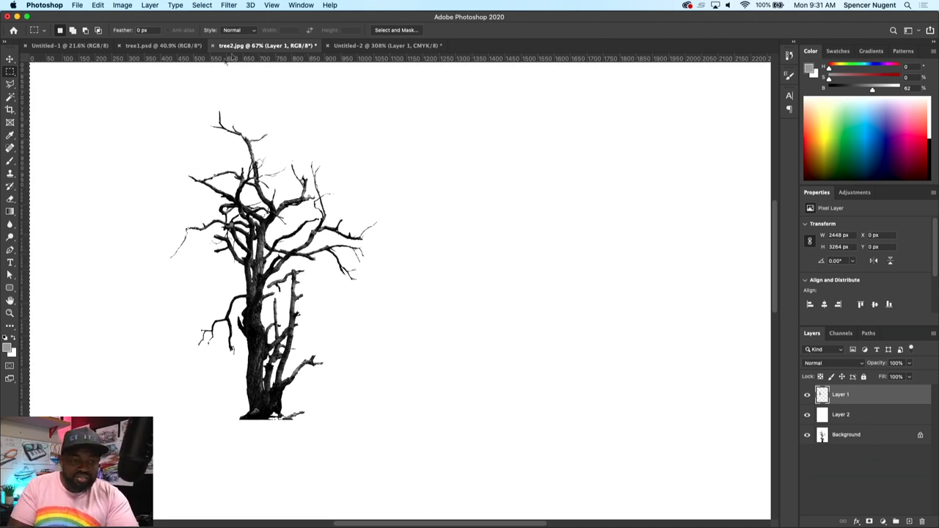
pyautogui.click(97, 5)
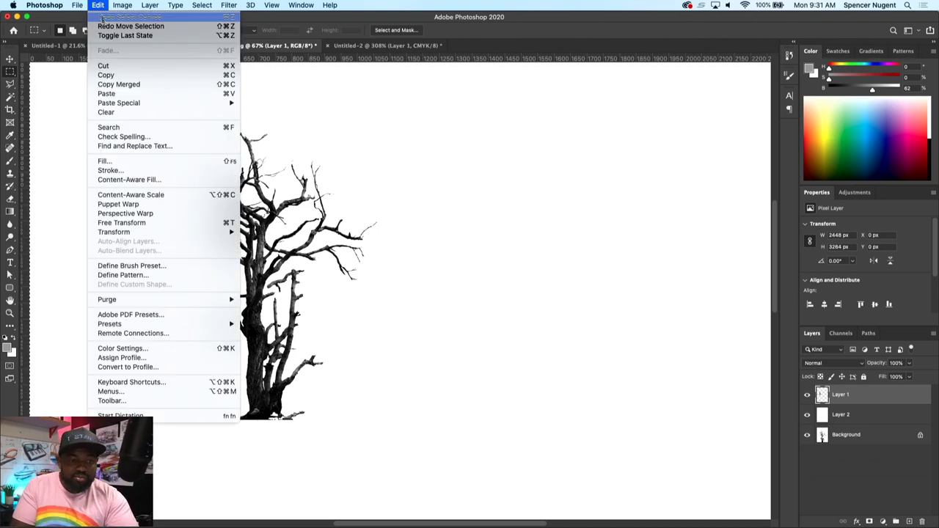
pyautogui.click(156, 269)
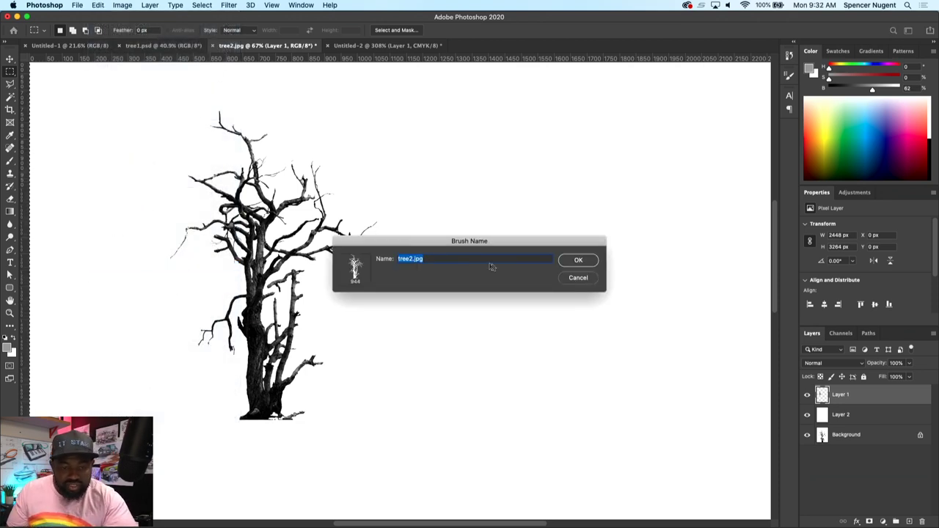
pyautogui.write('Tr')
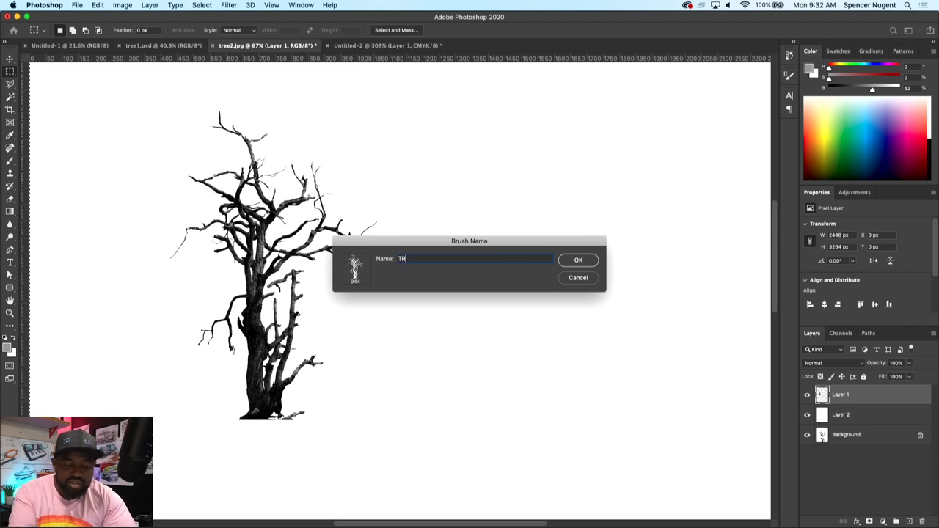
pyautogui.press('Return')
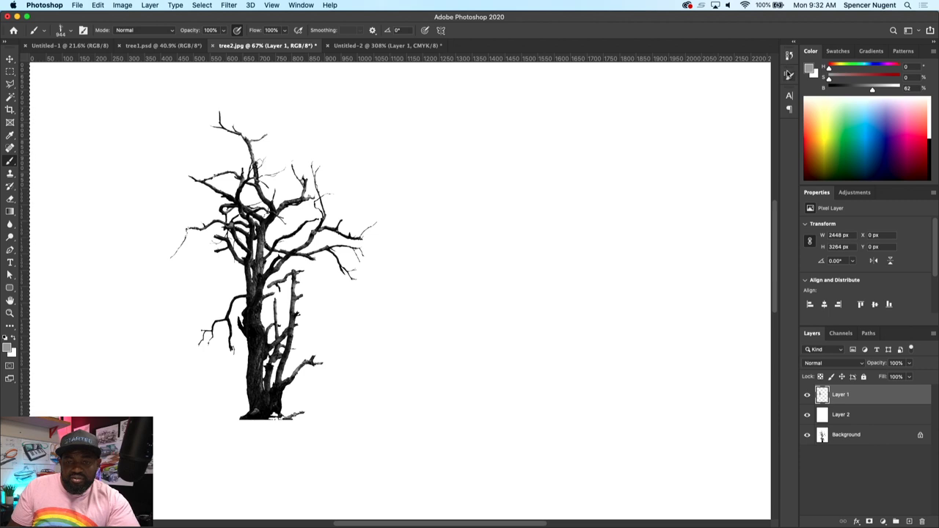
# - Show the Brush Settings, enlarge them to reveal all brush tip options, and show the Brushes list
pyautogui.click(300, 5)
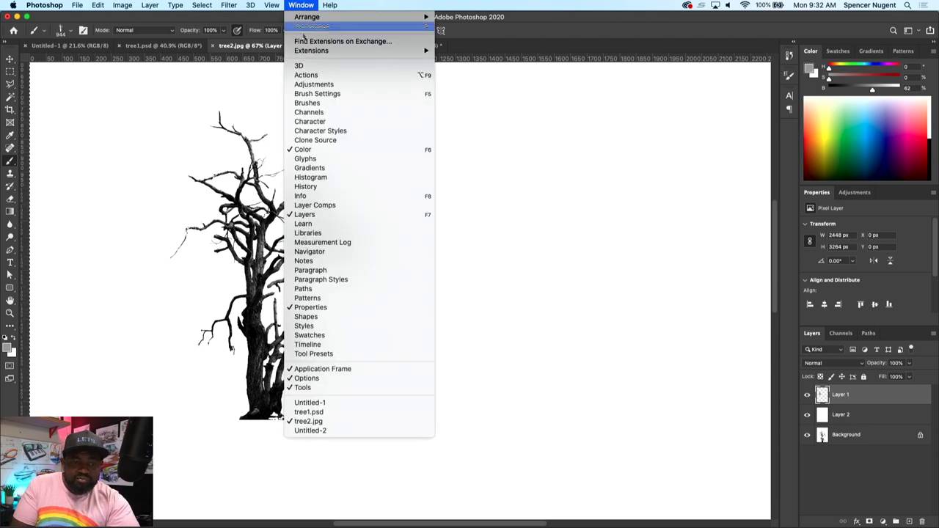
pyautogui.click(317, 94)
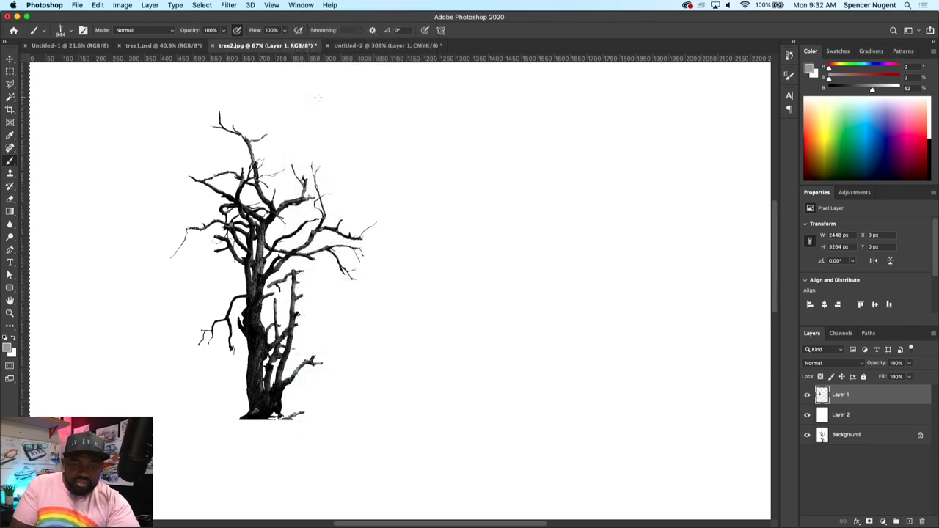
pyautogui.moveTo(753, 324); pyautogui.dragTo(752, 410)
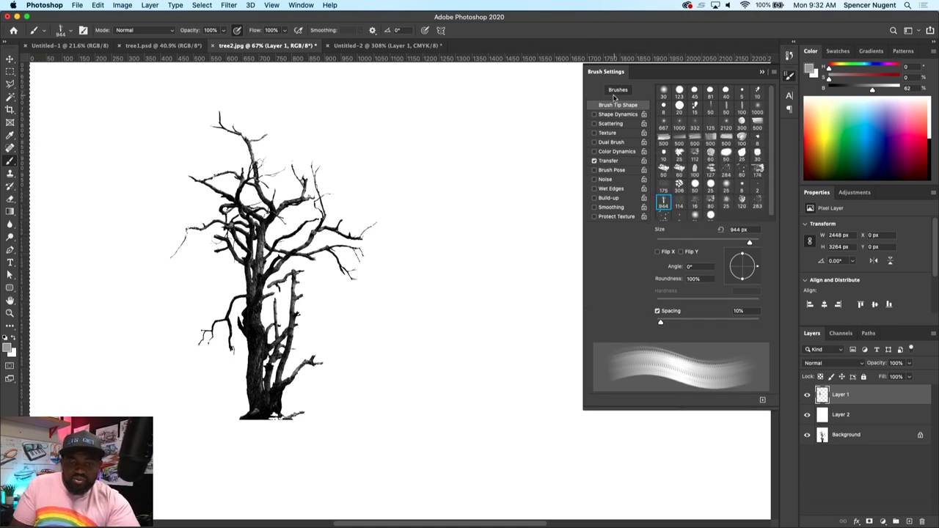
pyautogui.click(292, 5)
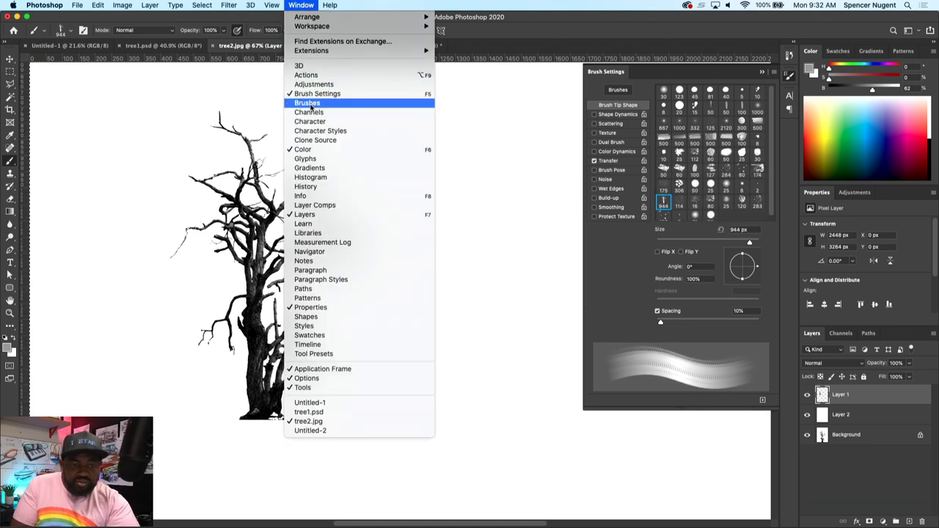
pyautogui.click(315, 103)
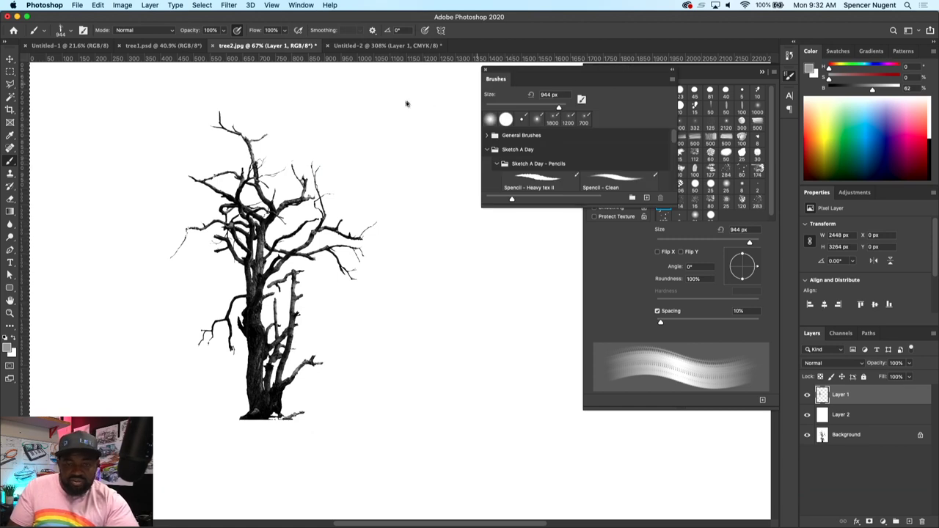
# - Dock the Brushes list with Brush Settings, collapse the Sketch A Day brush folders, and choose the TREE 1 brush
pyautogui.moveTo(517, 79)
pyautogui.mouseDown()
pyautogui.moveTo(422, 88)
pyautogui.moveTo(531, 96)
pyautogui.moveTo(639, 72)
pyautogui.moveTo(657, 78)
pyautogui.moveTo(635, 87)
pyautogui.mouseUp()
pyautogui.click(598, 158)
pyautogui.click(589, 143)
pyautogui.click(612, 227)
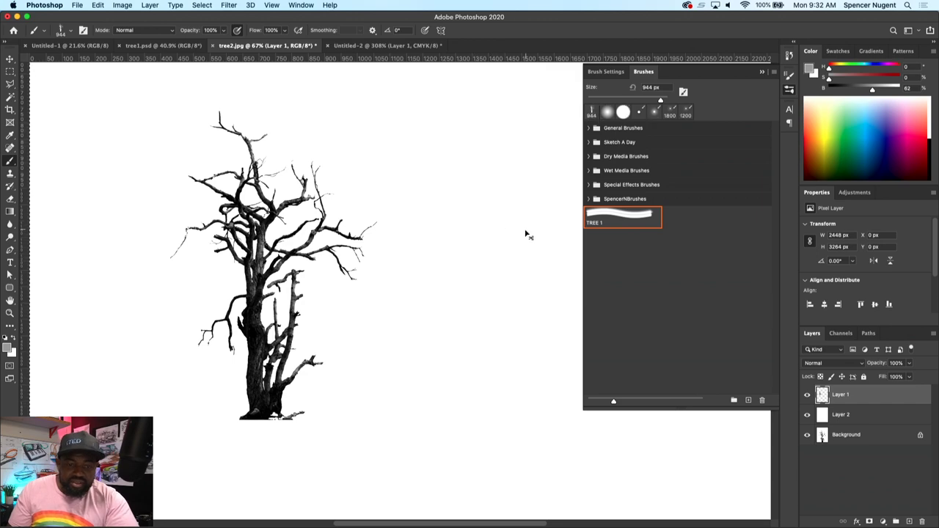
# - Set the foreground colour to black for the tree brush and frame the blank area beside the tree
pyautogui.scroll(-3, 536, 226)
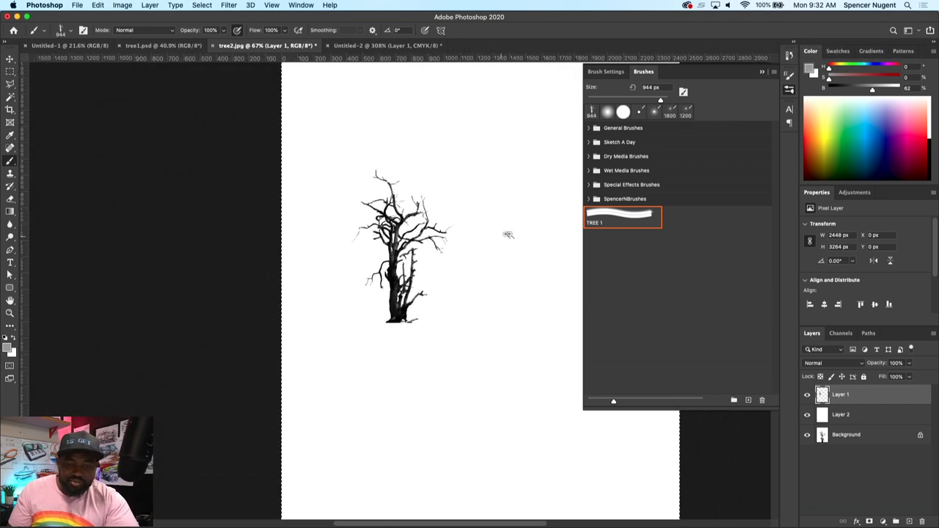
pyautogui.hscroll(3, 506, 234)
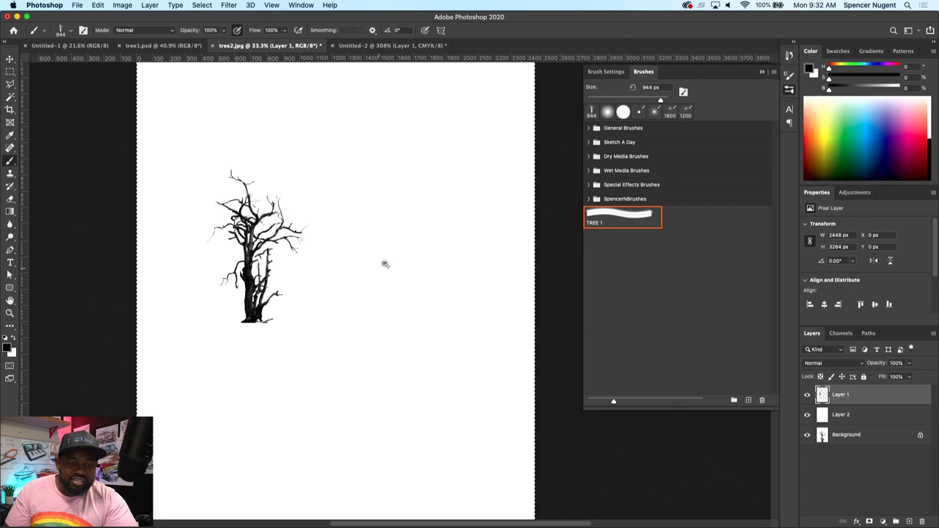
pyautogui.scroll(2, 388, 260)
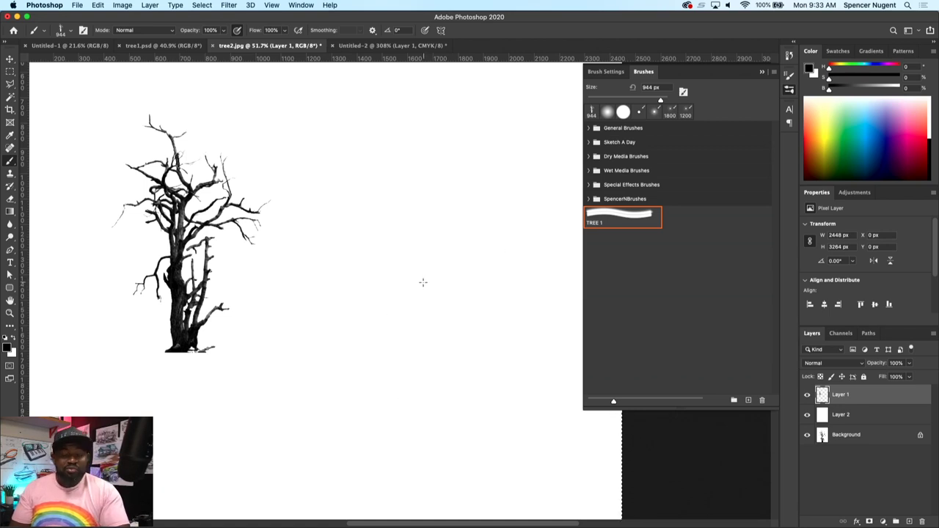
# - Paint test stamps and strokes with the TREE 1 brush beside the original tree and undo them
pyautogui.moveTo(422, 285)
pyautogui.mouseDown()
pyautogui.moveTo(455, 290)
pyautogui.moveTo(426, 289)
pyautogui.mouseUp()
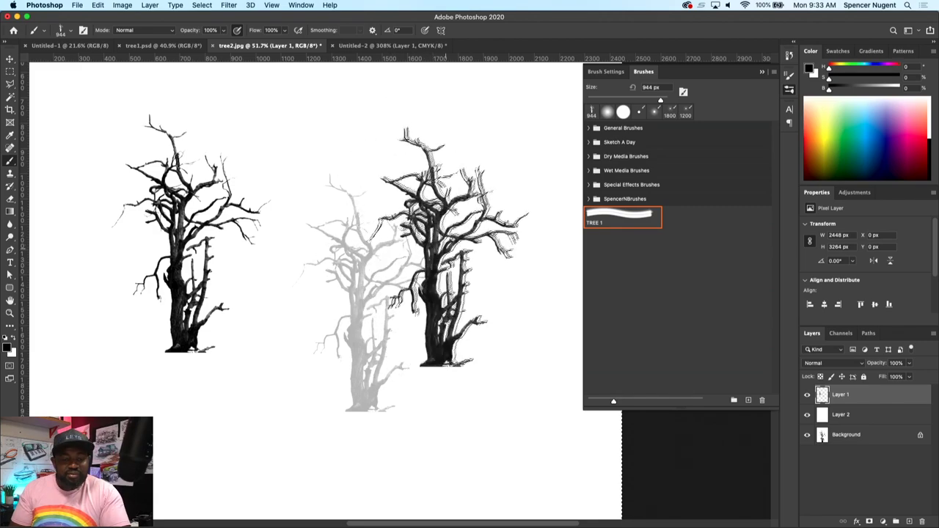
pyautogui.hotkey('ctrl', 'z')
pyautogui.hotkey('ctrl', 'z')
pyautogui.click(350, 264)
pyautogui.moveTo(352, 266)
pyautogui.mouseDown()
pyautogui.moveTo(484, 284)
pyautogui.moveTo(407, 317)
pyautogui.moveTo(294, 332)
pyautogui.mouseUp()
pyautogui.hotkey('ctrl', 'z')
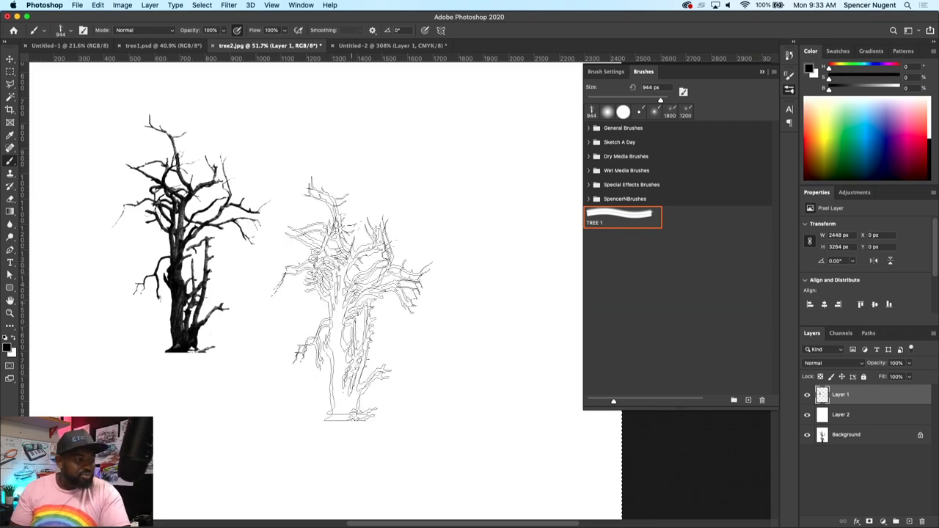
# - Show the Brush Settings, compare undone test stamps with Transfer off and on, and leave Transfer enabled
pyautogui.click(605, 71)
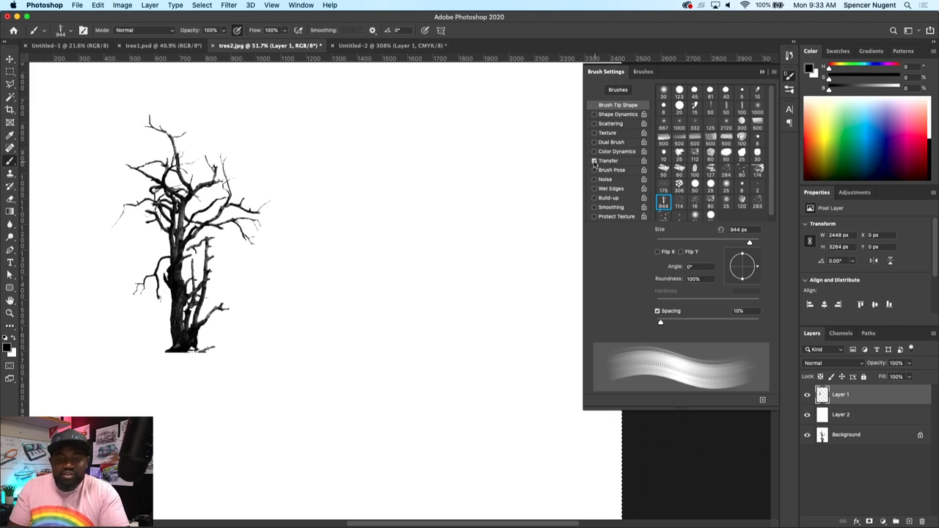
pyautogui.click(359, 253)
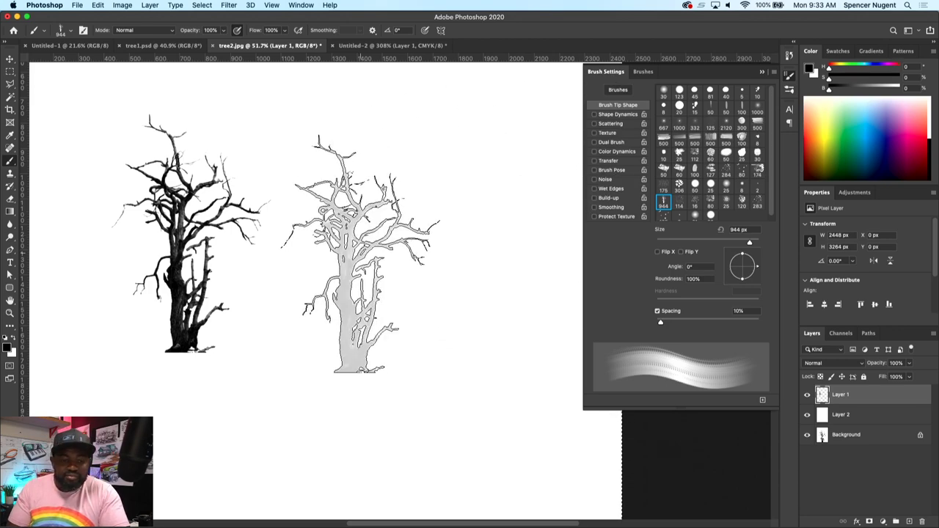
pyautogui.hotkey('ctrl', 'z')
pyautogui.click(594, 160)
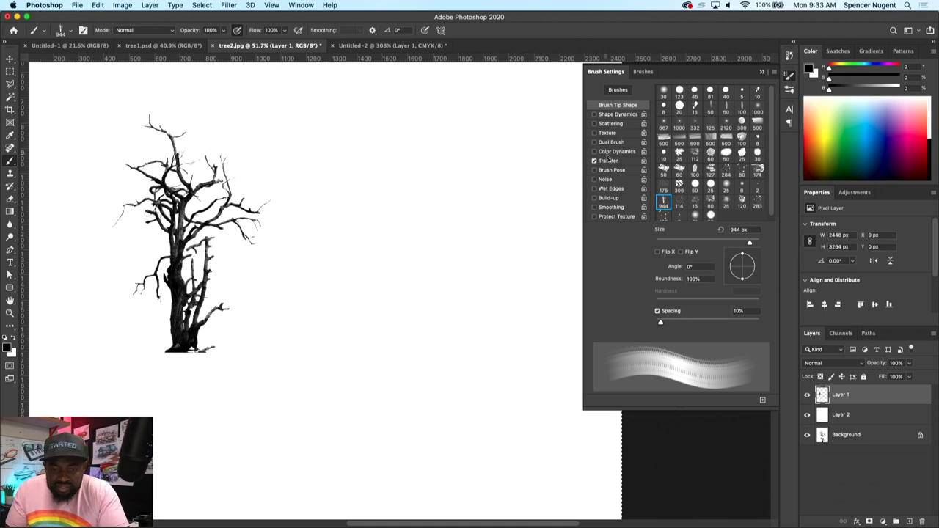
pyautogui.click(621, 162)
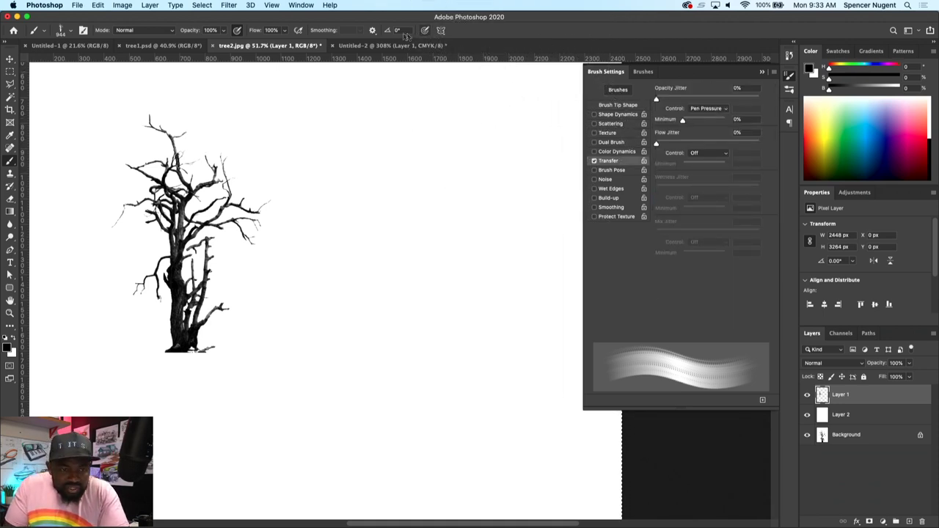
pyautogui.click(396, 283)
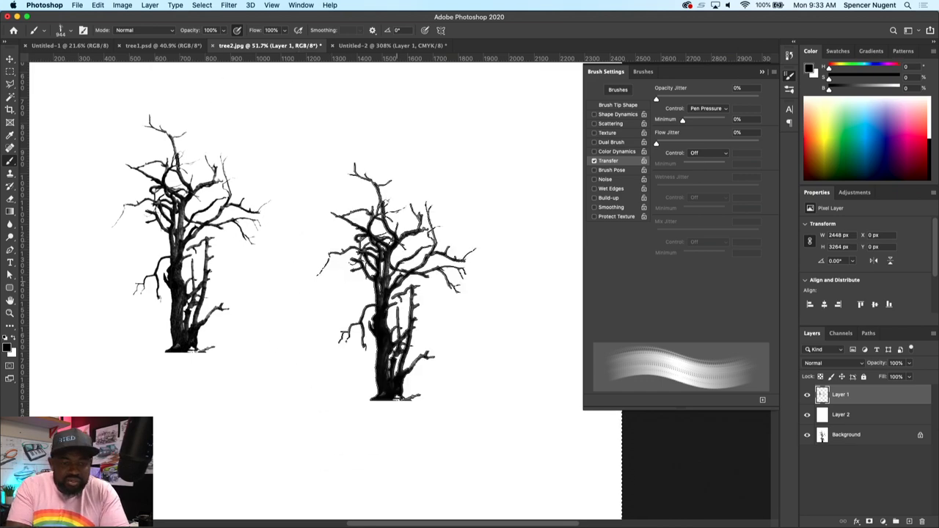
pyautogui.press('super+z')
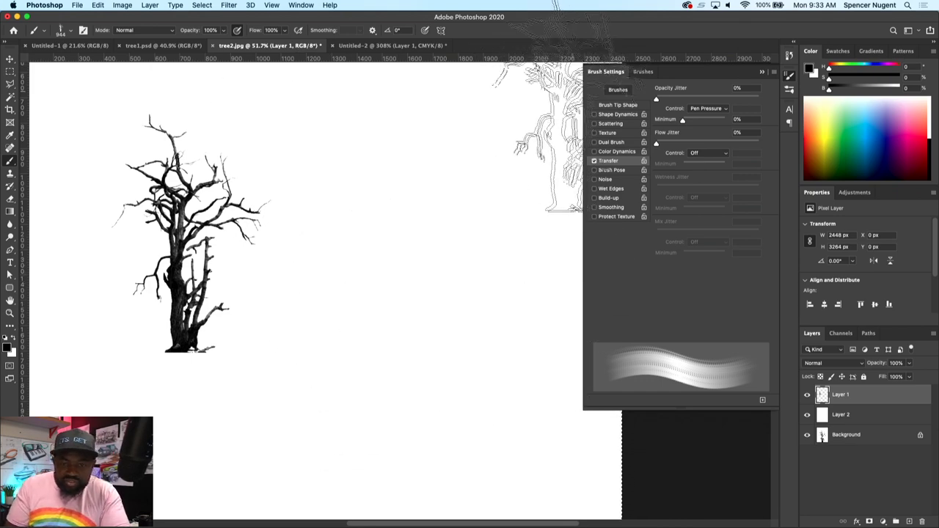
# - Enable Shape Dynamics for the tree brush with 46% size jitter controlled by Pen Pressure
pyautogui.click(614, 117)
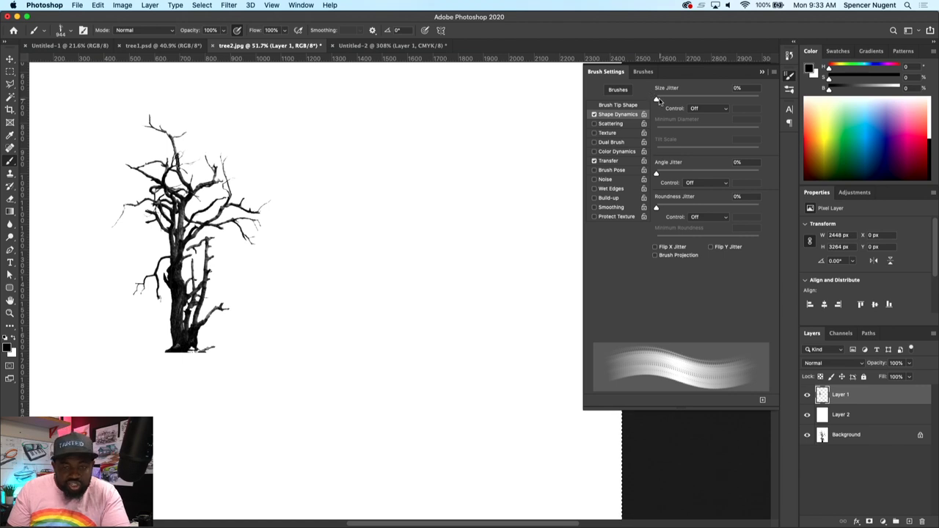
pyautogui.moveTo(664, 99)
pyautogui.mouseDown()
pyautogui.moveTo(726, 101)
pyautogui.moveTo(703, 100)
pyautogui.mouseUp()
pyautogui.click(719, 108)
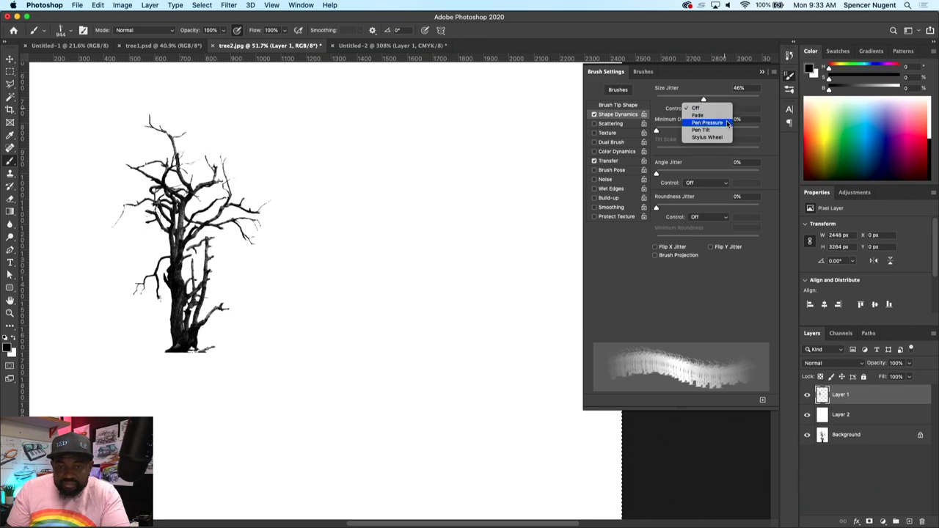
pyautogui.click(725, 122)
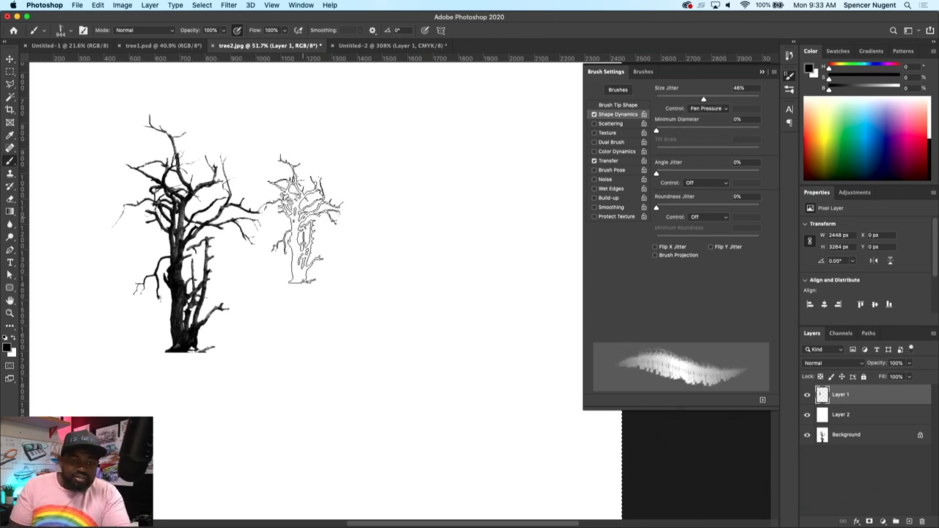
# - Paint test strokes with the pressure-sized tree brush beside the original tree and undo them
pyautogui.moveTo(319, 230); pyautogui.dragTo(356, 221)
pyautogui.moveTo(465, 242)
pyautogui.mouseDown()
pyautogui.moveTo(386, 243)
pyautogui.moveTo(309, 278)
pyautogui.moveTo(387, 278)
pyautogui.moveTo(501, 304)
pyautogui.moveTo(489, 323)
pyautogui.moveTo(267, 324)
pyautogui.moveTo(330, 285)
pyautogui.moveTo(316, 257)
pyautogui.moveTo(326, 284)
pyautogui.moveTo(280, 248)
pyautogui.moveTo(245, 250)
pyautogui.moveTo(441, 359)
pyautogui.moveTo(427, 284)
pyautogui.moveTo(455, 302)
pyautogui.moveTo(490, 379)
pyautogui.moveTo(394, 346)
pyautogui.moveTo(455, 326)
pyautogui.mouseUp()
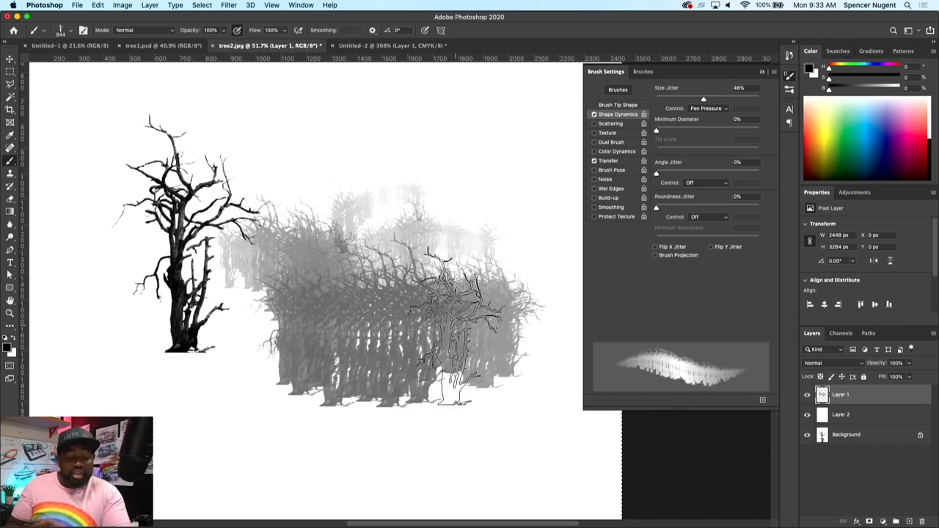
pyautogui.press('super+z')
pyautogui.press('super+z')
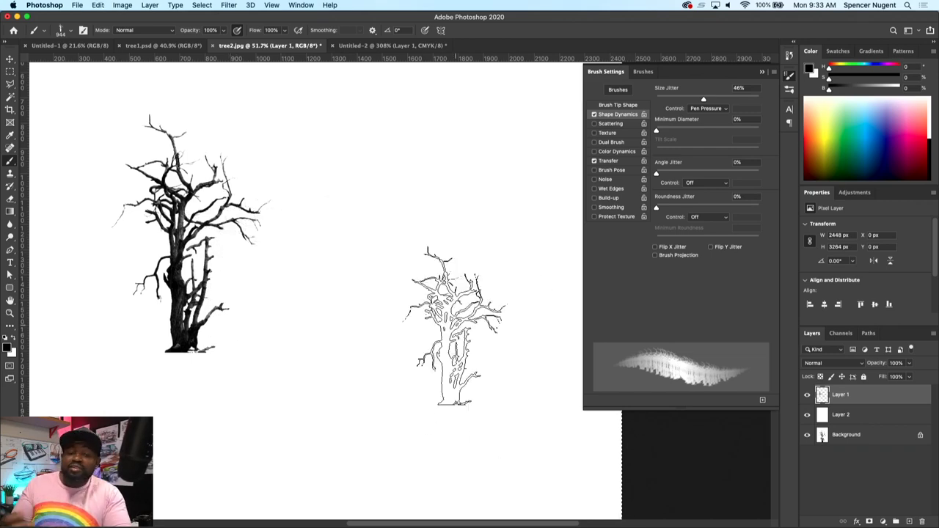
# - Enable Scattering, try a higher scatter amount with a test stroke, undo the stroke, and return Scatter to 0%
pyautogui.click(610, 124)
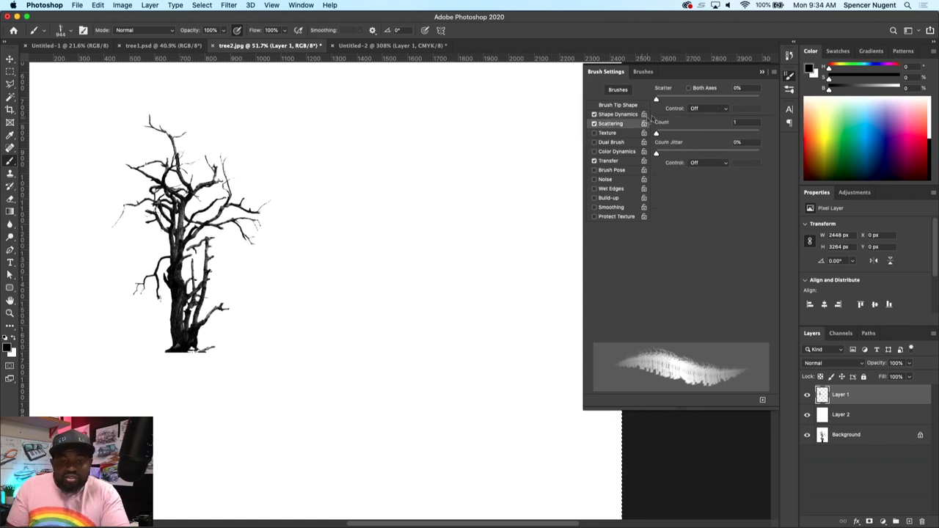
pyautogui.moveTo(676, 100); pyautogui.dragTo(726, 99)
pyautogui.moveTo(482, 131)
pyautogui.mouseDown()
pyautogui.moveTo(367, 272)
pyautogui.moveTo(174, 413)
pyautogui.moveTo(177, 406)
pyautogui.moveTo(181, 424)
pyautogui.moveTo(267, 361)
pyautogui.moveTo(419, 292)
pyautogui.moveTo(525, 257)
pyautogui.moveTo(708, 222)
pyautogui.mouseUp()
pyautogui.press('super+z')
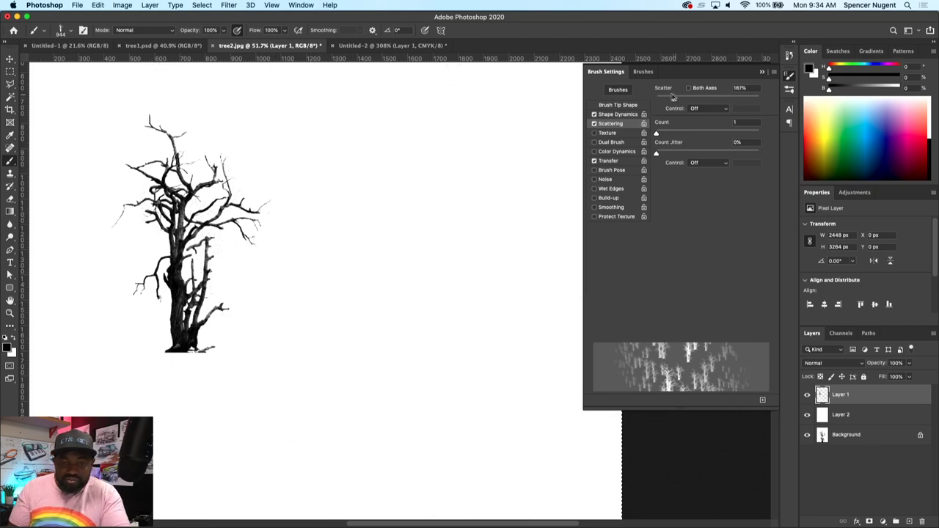
pyautogui.moveTo(675, 97); pyautogui.dragTo(644, 98)
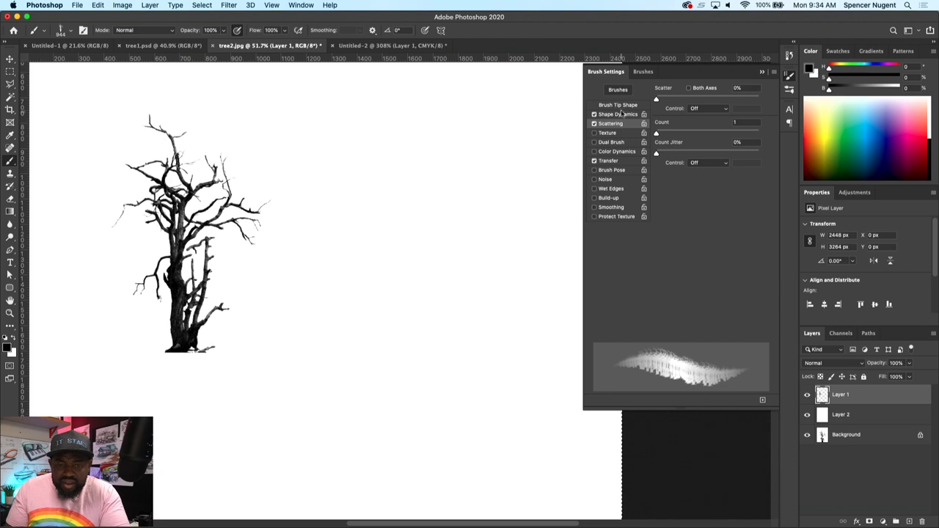
# - Set the tree brush spacing to 150%, hide Layer 1, and add a new empty layer above it
pyautogui.click(620, 105)
pyautogui.moveTo(669, 323); pyautogui.dragTo(721, 323)
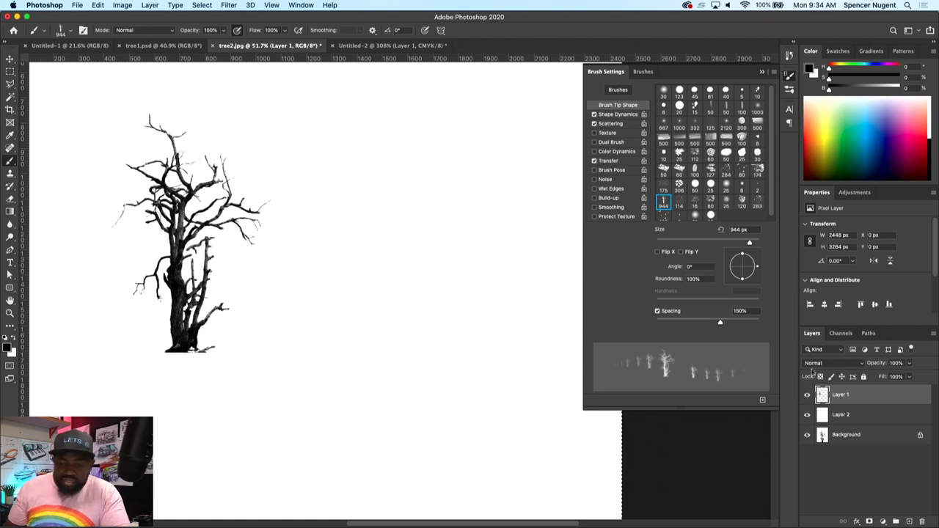
pyautogui.click(807, 395)
pyautogui.press('super+shift+n')
pyautogui.press('Return')
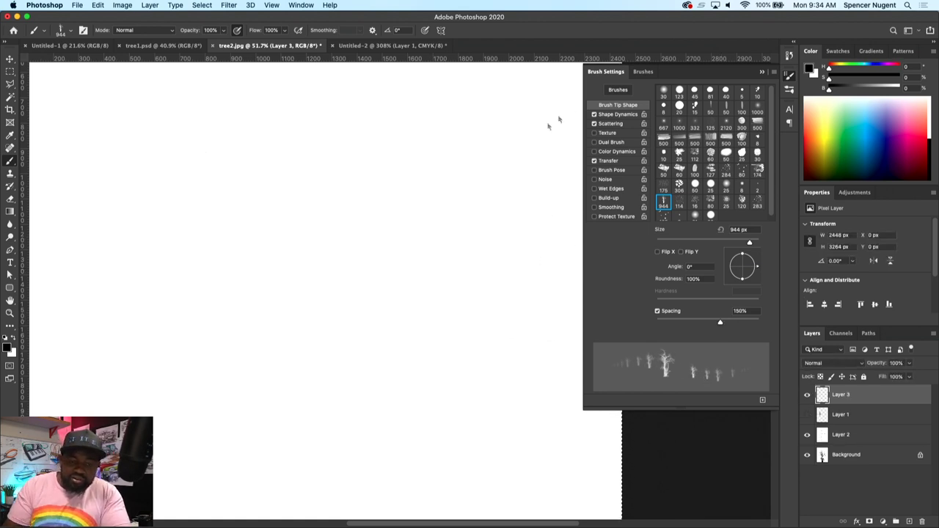
# - Paint spaced test trees on the new layer with the whole page in view and undo the strokes
pyautogui.moveTo(276, 246)
pyautogui.mouseDown()
pyautogui.moveTo(177, 318)
pyautogui.moveTo(151, 354)
pyautogui.moveTo(221, 379)
pyautogui.moveTo(223, 334)
pyautogui.moveTo(278, 366)
pyautogui.moveTo(303, 315)
pyautogui.moveTo(349, 342)
pyautogui.moveTo(374, 280)
pyautogui.moveTo(429, 298)
pyautogui.moveTo(536, 373)
pyautogui.moveTo(529, 420)
pyautogui.moveTo(462, 419)
pyautogui.moveTo(271, 447)
pyautogui.moveTo(220, 382)
pyautogui.mouseUp()
pyautogui.scroll(-3, 507, 334)
pyautogui.moveTo(367, 216)
pyautogui.mouseDown()
pyautogui.moveTo(491, 150)
pyautogui.moveTo(457, 185)
pyautogui.moveTo(459, 211)
pyautogui.moveTo(404, 190)
pyautogui.moveTo(291, 182)
pyautogui.moveTo(305, 218)
pyautogui.moveTo(286, 314)
pyautogui.moveTo(322, 275)
pyautogui.moveTo(349, 289)
pyautogui.moveTo(369, 341)
pyautogui.moveTo(352, 353)
pyautogui.moveTo(400, 390)
pyautogui.moveTo(443, 400)
pyautogui.moveTo(452, 374)
pyautogui.moveTo(472, 374)
pyautogui.moveTo(479, 404)
pyautogui.moveTo(354, 419)
pyautogui.moveTo(323, 400)
pyautogui.moveTo(306, 382)
pyautogui.moveTo(321, 367)
pyautogui.moveTo(343, 396)
pyautogui.moveTo(381, 382)
pyautogui.moveTo(411, 396)
pyautogui.moveTo(521, 331)
pyautogui.mouseUp()
pyautogui.press('super+z')
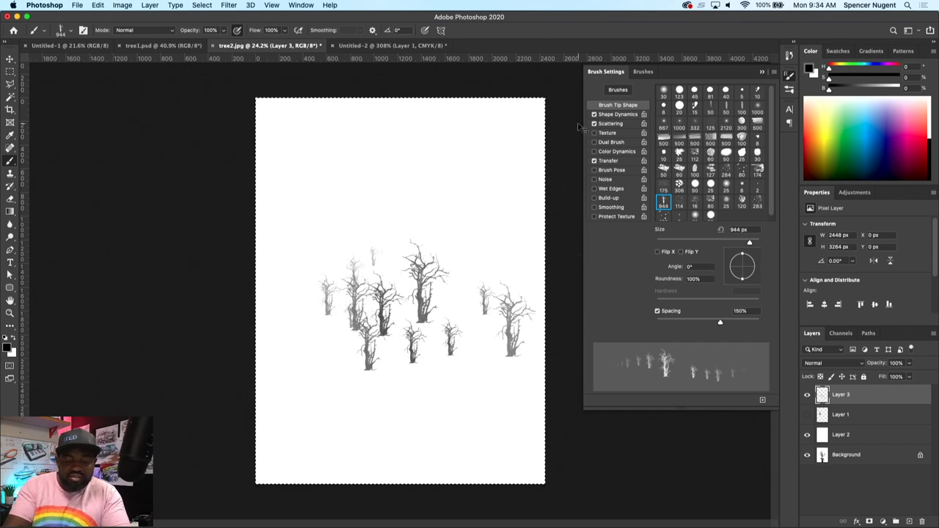
pyautogui.press('super+z')
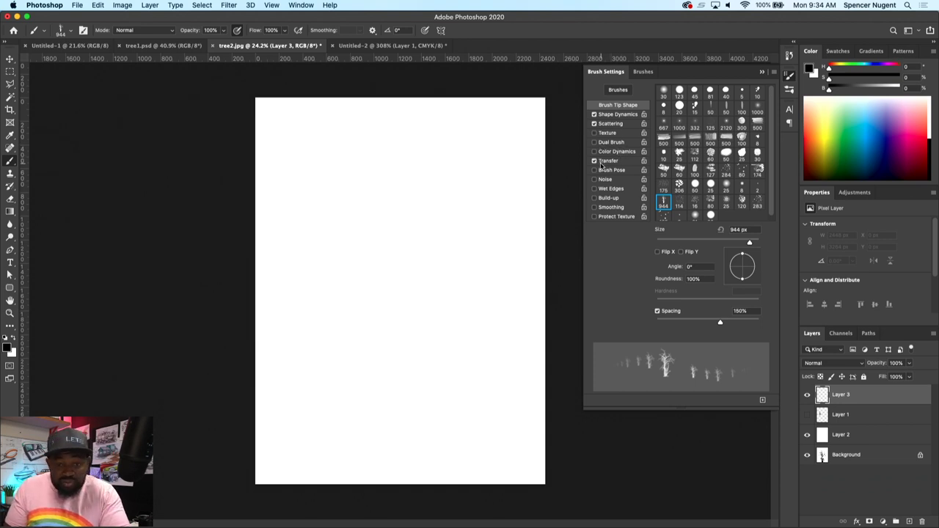
# - Try setting the Transfer opacity jitter control to Off, and undo the test strokes painted with it
pyautogui.click(610, 161)
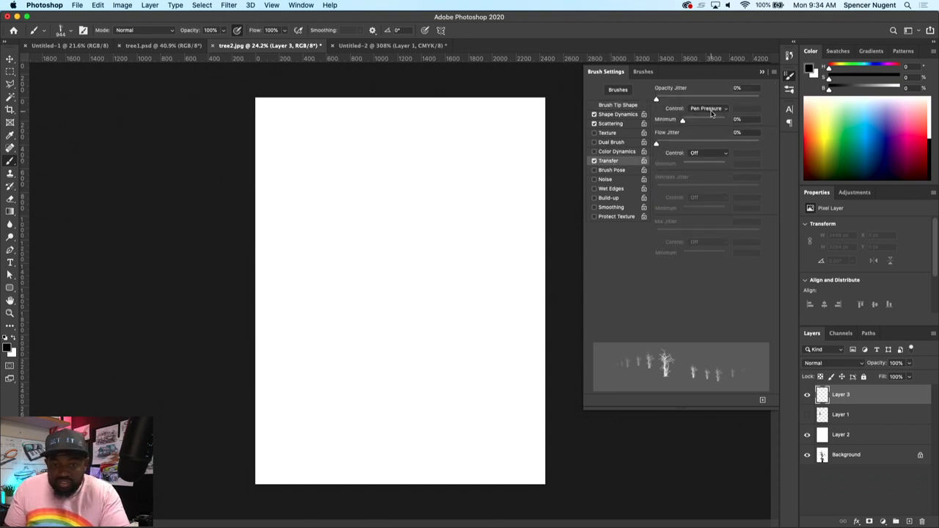
pyautogui.click(710, 109)
pyautogui.click(697, 94)
pyautogui.click(408, 231)
pyautogui.moveTo(423, 209)
pyautogui.mouseDown()
pyautogui.moveTo(374, 242)
pyautogui.moveTo(359, 271)
pyautogui.moveTo(385, 147)
pyautogui.mouseUp()
pyautogui.press('super+z')
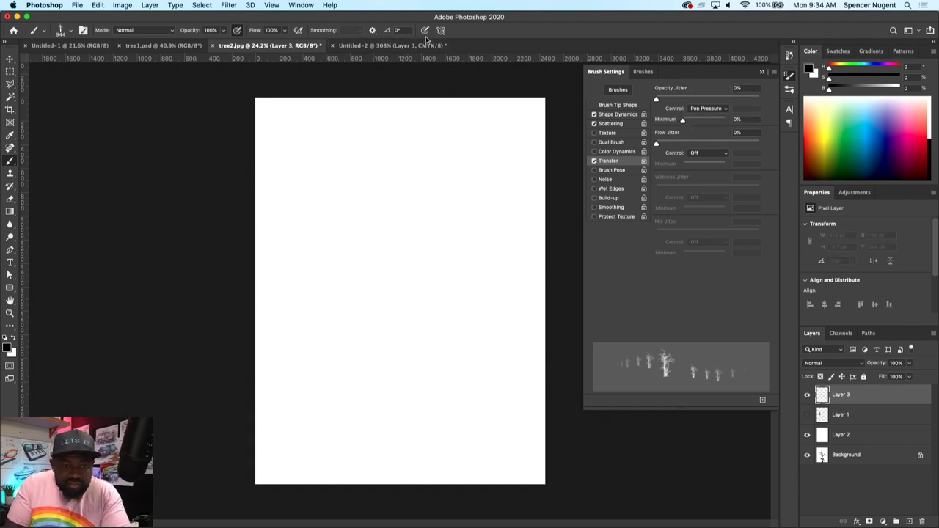
# - Turn off pen pressure for opacity, undo a first test stroke, and paint solid black trees across the upper page on Layer 3
pyautogui.click(233, 33)
pyautogui.moveTo(279, 139)
pyautogui.mouseDown()
pyautogui.moveTo(308, 220)
pyautogui.moveTo(367, 250)
pyautogui.moveTo(345, 323)
pyautogui.moveTo(309, 257)
pyautogui.mouseUp()
pyautogui.press('z')
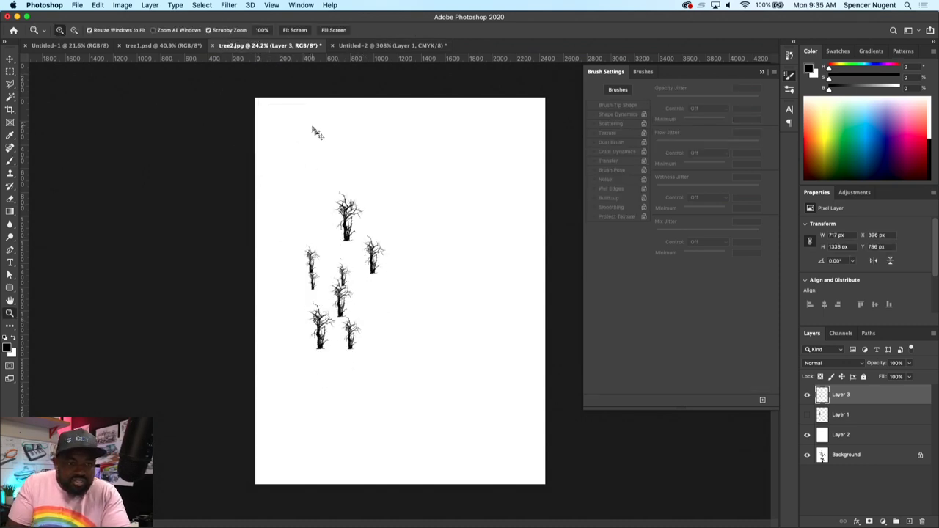
pyautogui.press('super+z')
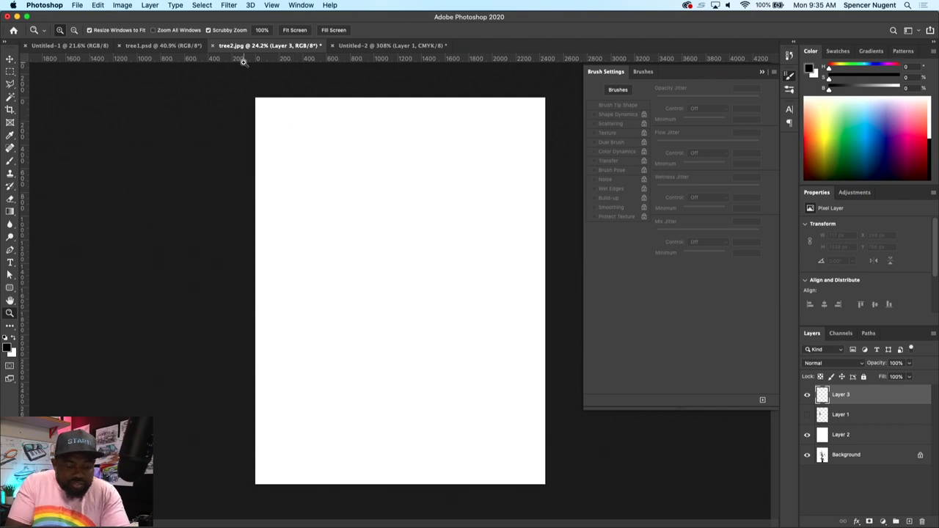
pyautogui.press('b')
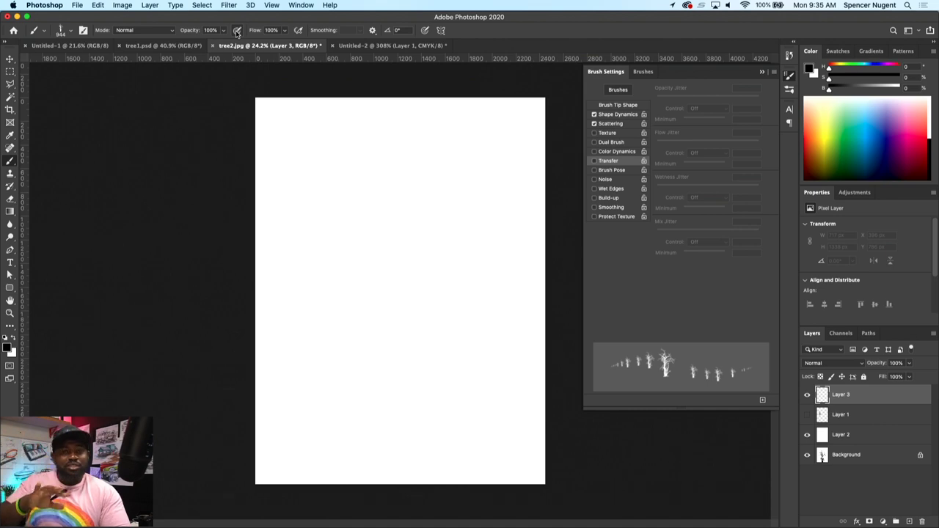
pyautogui.moveTo(323, 212)
pyautogui.mouseDown()
pyautogui.moveTo(368, 229)
pyautogui.moveTo(378, 212)
pyautogui.moveTo(411, 249)
pyautogui.moveTo(307, 271)
pyautogui.moveTo(270, 249)
pyautogui.moveTo(321, 224)
pyautogui.moveTo(336, 187)
pyautogui.moveTo(450, 153)
pyautogui.moveTo(468, 187)
pyautogui.moveTo(478, 294)
pyautogui.moveTo(342, 307)
pyautogui.moveTo(405, 103)
pyautogui.mouseUp()
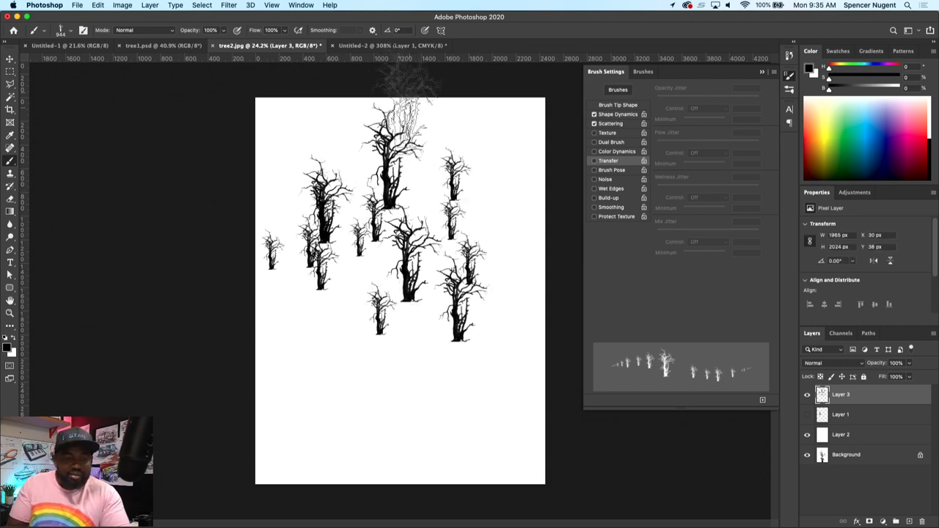
# - Switch to the tree1.psd document and frame the whole tree
pyautogui.click(171, 48)
pyautogui.press('super+space')
pyautogui.click(434, 352)
pyautogui.keyDown('alt'); pyautogui.keyDown('super'); pyautogui.click(434, 352); pyautogui.keyUp('super'); pyautogui.keyUp('alt')
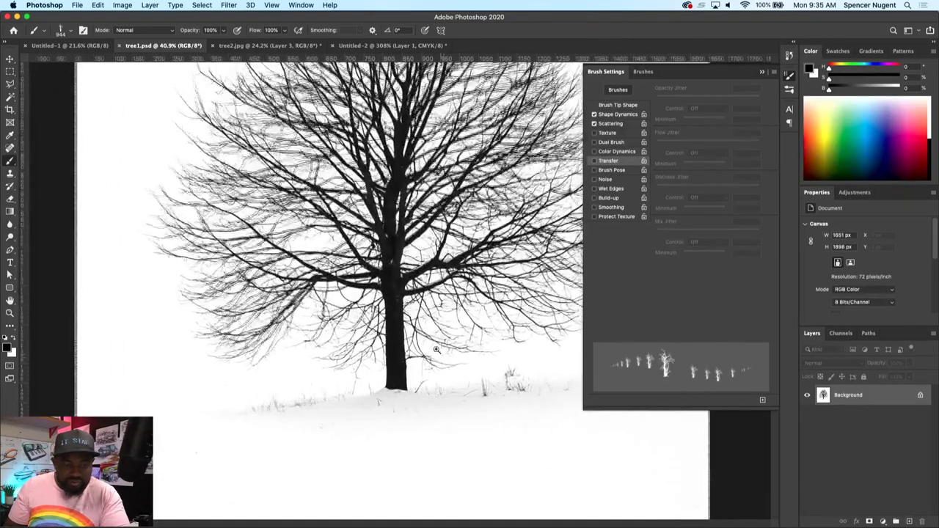
pyautogui.keyDown('super'); pyautogui.click(423, 360); pyautogui.keyUp('super')
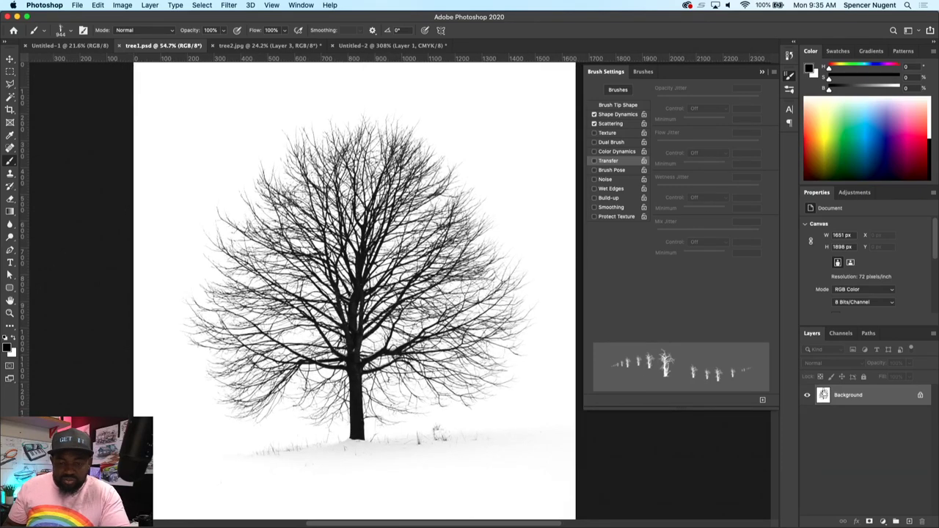
# - Try selecting the tree with Select Subject, inspect the selection edge, and clear the selection
pyautogui.click(202, 5)
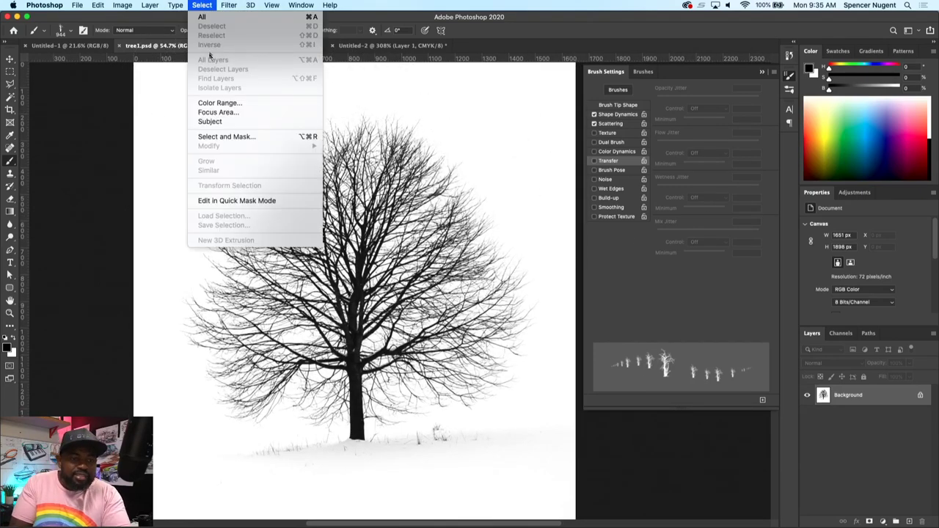
pyautogui.click(210, 121)
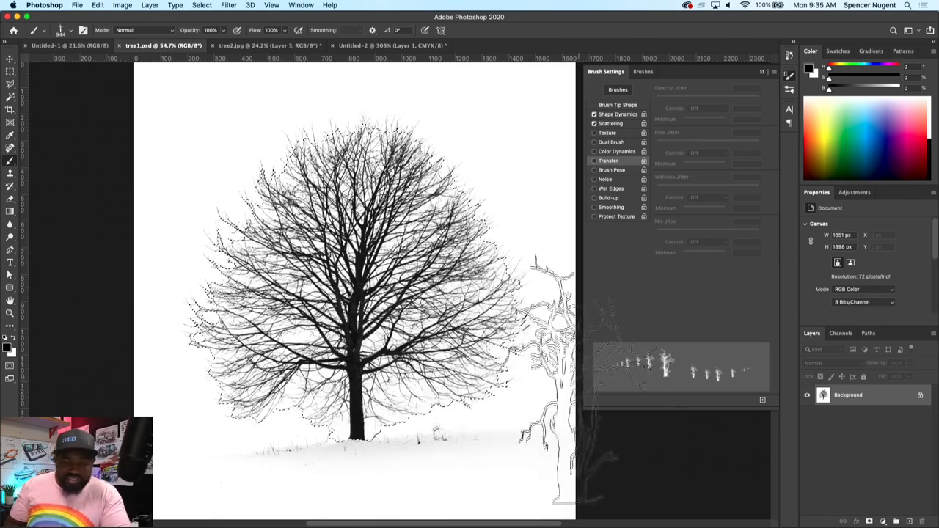
pyautogui.scroll(5, 382, 272)
pyautogui.scroll(-5, 469, 425)
pyautogui.hotkey('ctrl', 'd')
# - Apply Levels to tree1.psd, sampling the background as white point, with input levels 22 and 247, and return to the Brush tool
pyautogui.hotkey('ctrl', 'l')
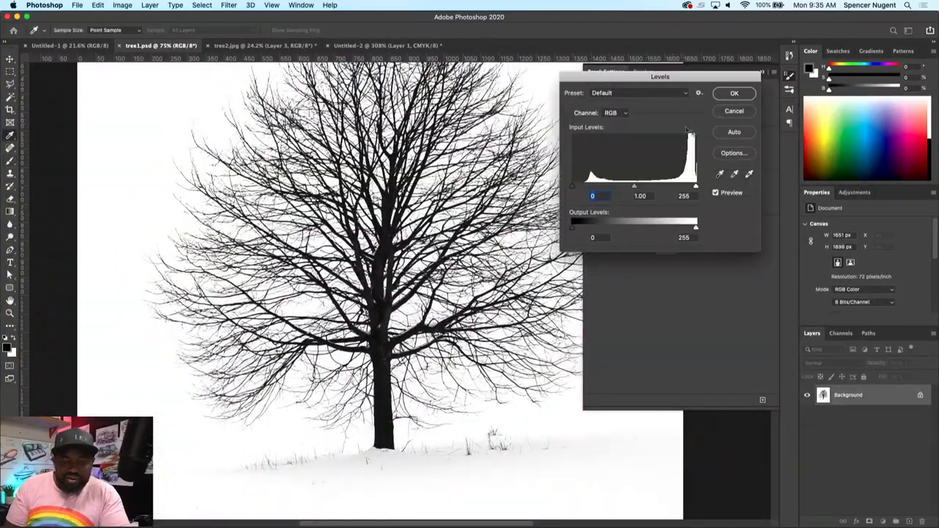
pyautogui.click(747, 174)
pyautogui.click(320, 244)
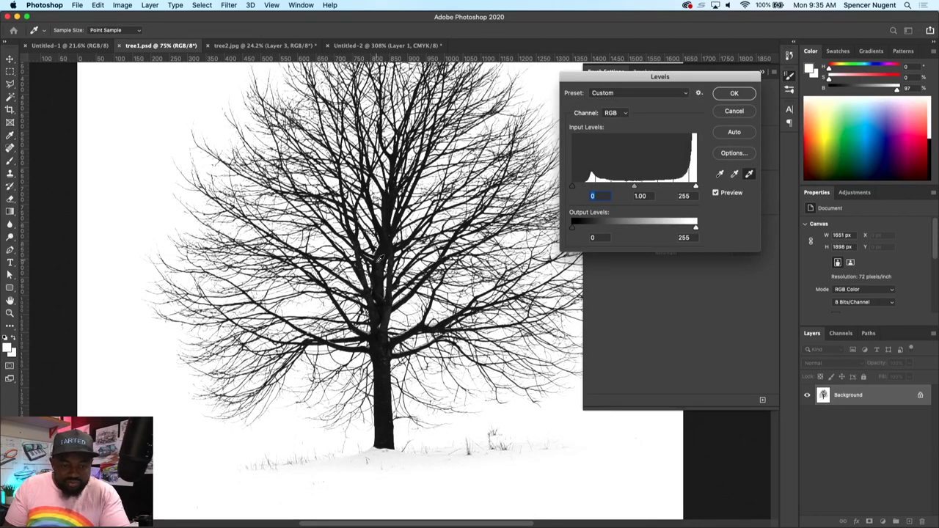
pyautogui.click(691, 187)
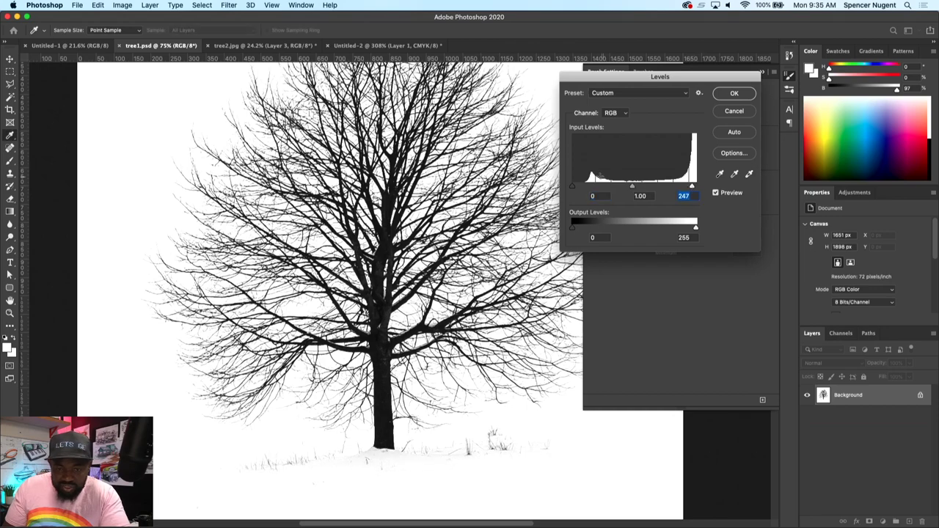
pyautogui.moveTo(576, 189); pyautogui.dragTo(583, 189)
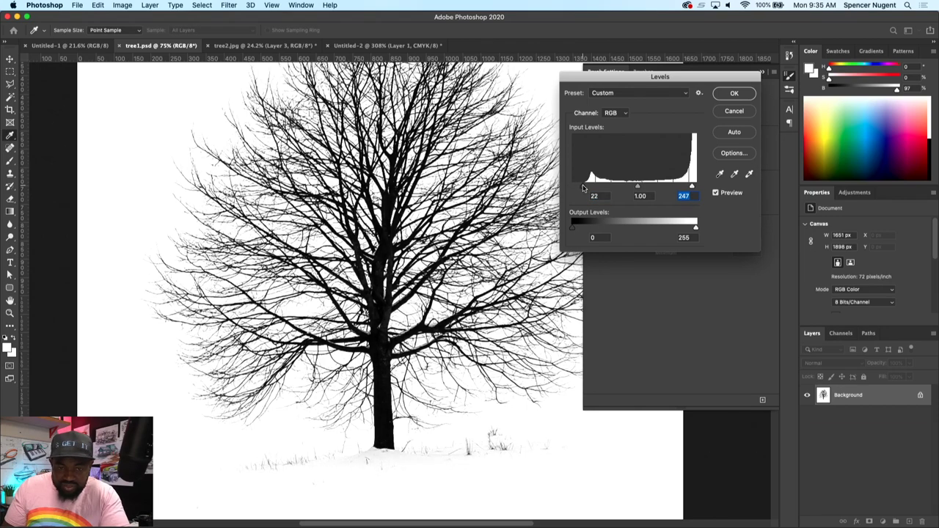
pyautogui.click(732, 93)
pyautogui.press('b')
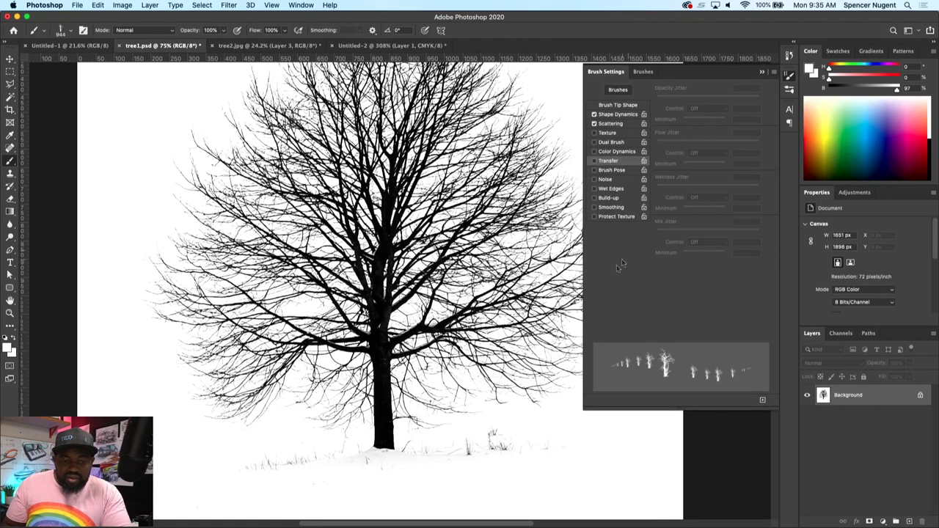
# - Select the tree with Select Subject and copy the selection to a new layer above the Background
pyautogui.press('super+space')
pyautogui.keyDown('alt'); pyautogui.keyDown('super'); pyautogui.click(422, 297); pyautogui.keyUp('super'); pyautogui.keyUp('alt')
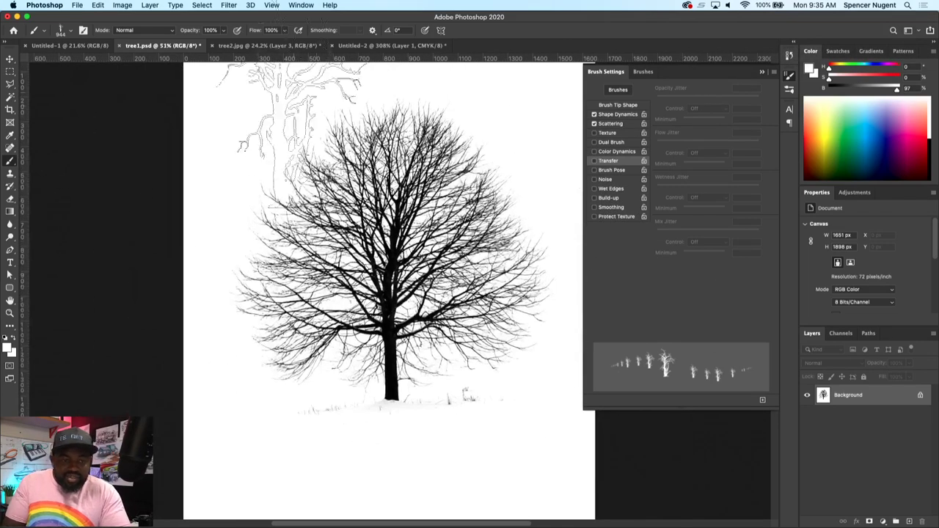
pyautogui.click(134, 4)
pyautogui.moveTo(202, 5)
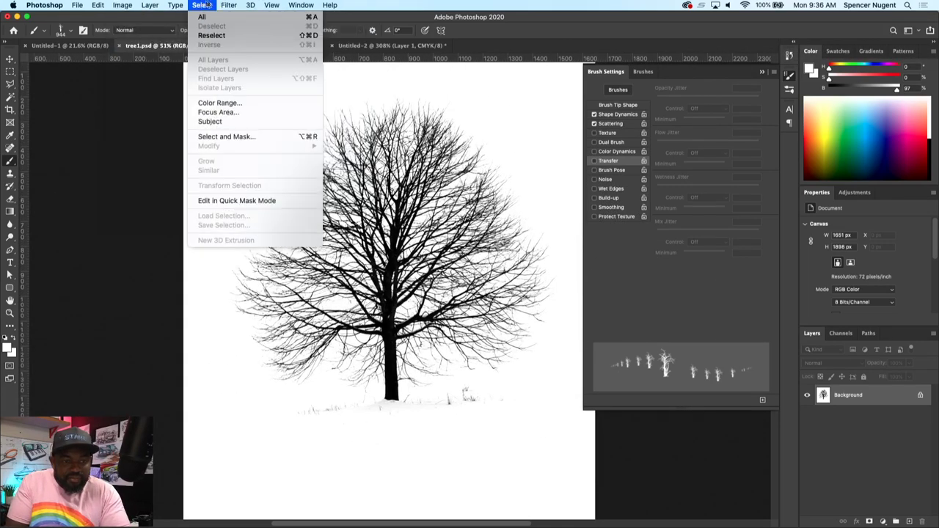
pyautogui.click(209, 122)
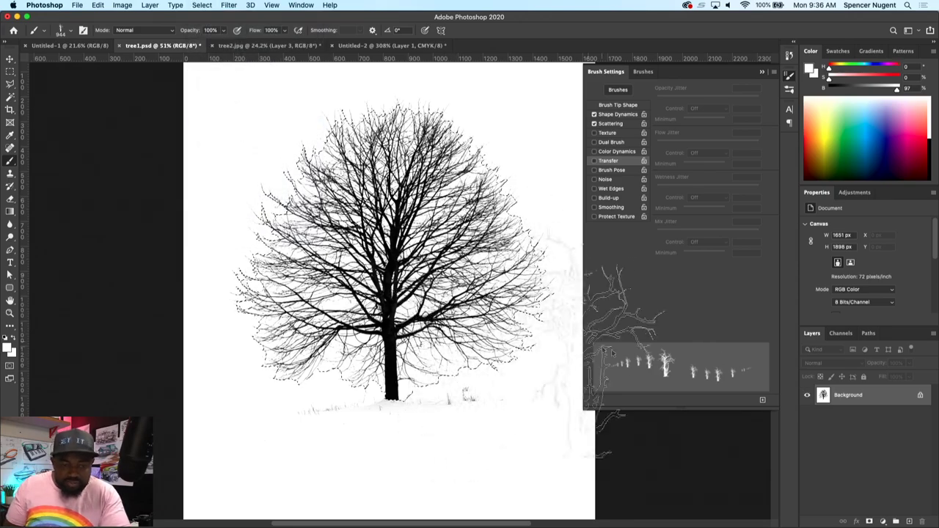
pyautogui.press('super+space')
pyautogui.moveTo(391, 330); pyautogui.dragTo(411, 330)
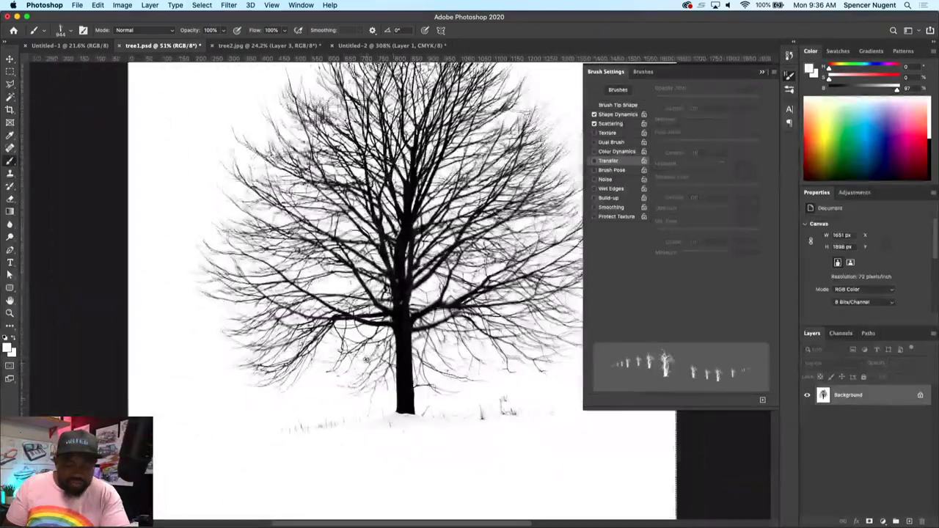
pyautogui.press('super+j')
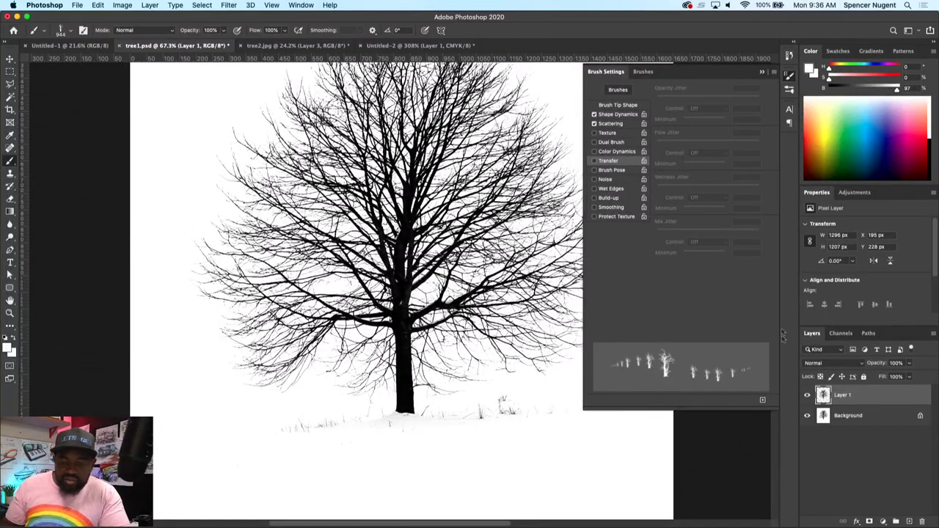
# - Compare the extracted tree layer with the Background by toggling the Background's visibility
pyautogui.click(808, 416)
pyautogui.click(808, 416)
pyautogui.click(808, 416)
pyautogui.click(808, 416)
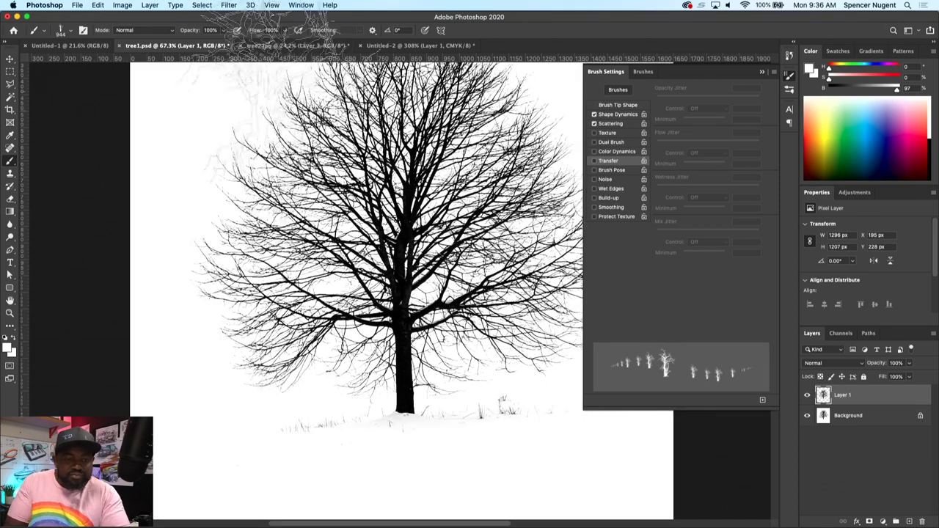
pyautogui.click(199, 5)
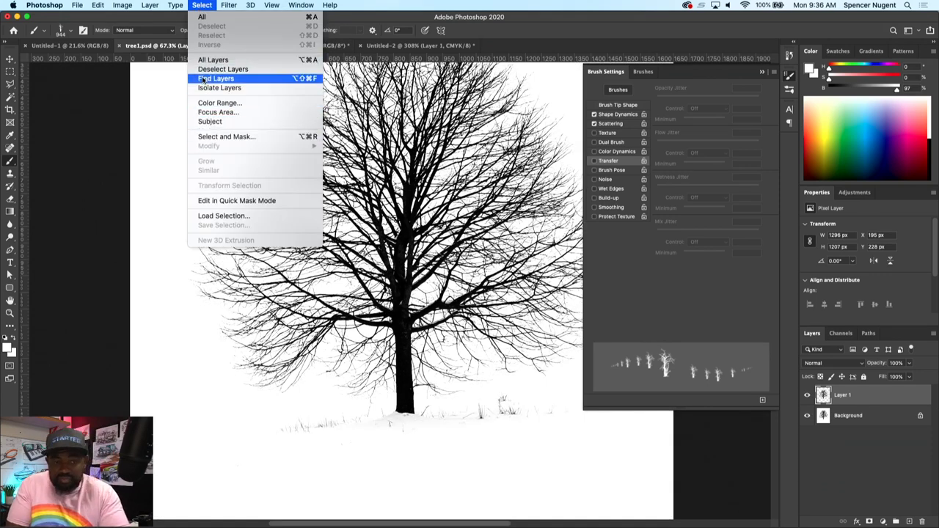
pyautogui.click(201, 5)
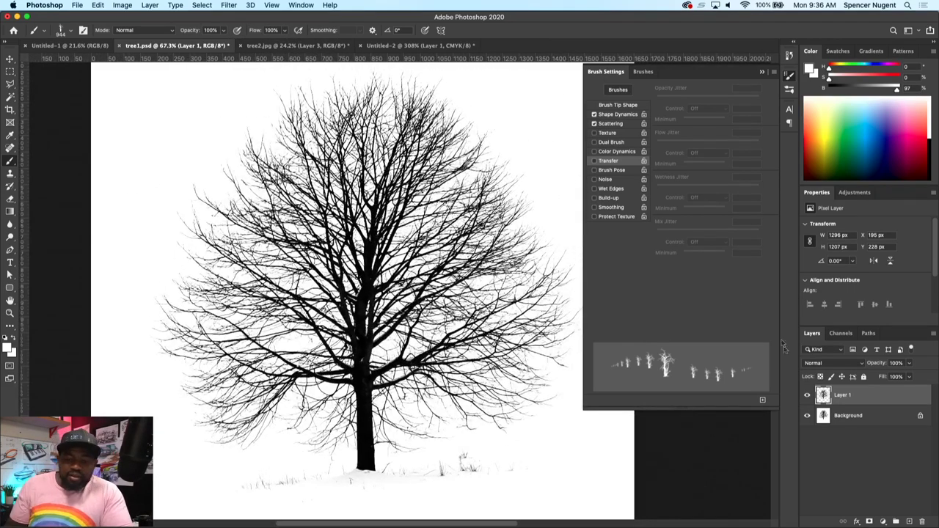
pyautogui.press('super+t')
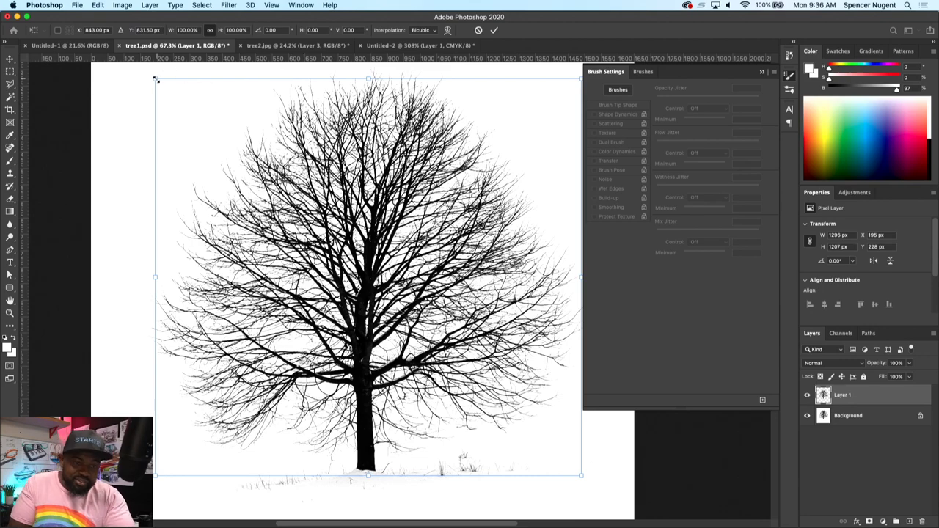
pyautogui.moveTo(155, 79); pyautogui.dragTo(192, 113)
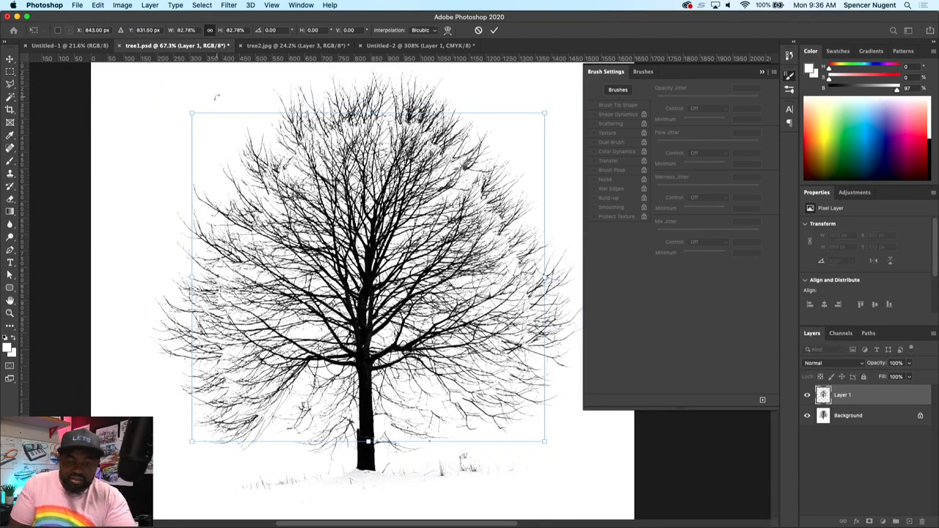
pyautogui.press('Return')
# - Add a new layer above the Background, fill it with white, and make Layer 1 with the tree active again
pyautogui.click(840, 416)
pyautogui.press('super+shift+n')
pyautogui.press('Return')
pyautogui.hotkey('alt', 'Delete')
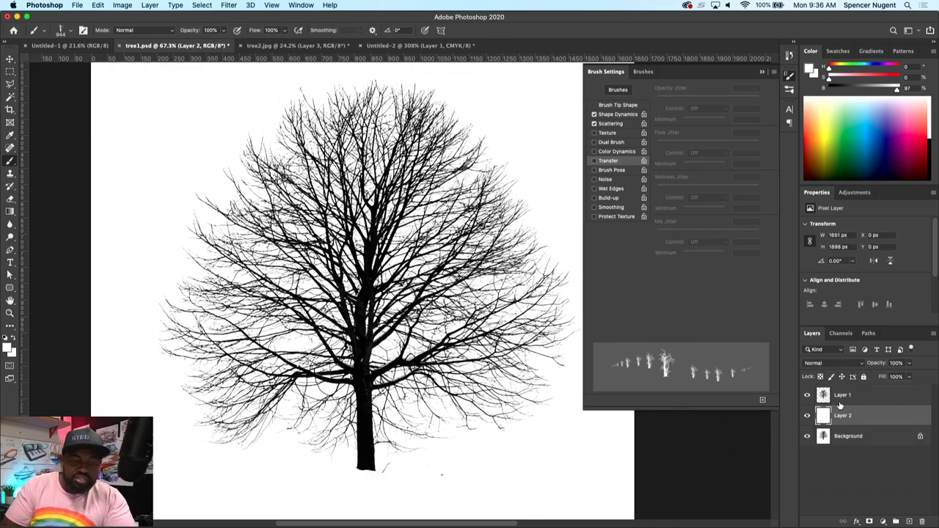
pyautogui.hotkey('alt', ']')
pyautogui.hscroll(5, 337, 279)
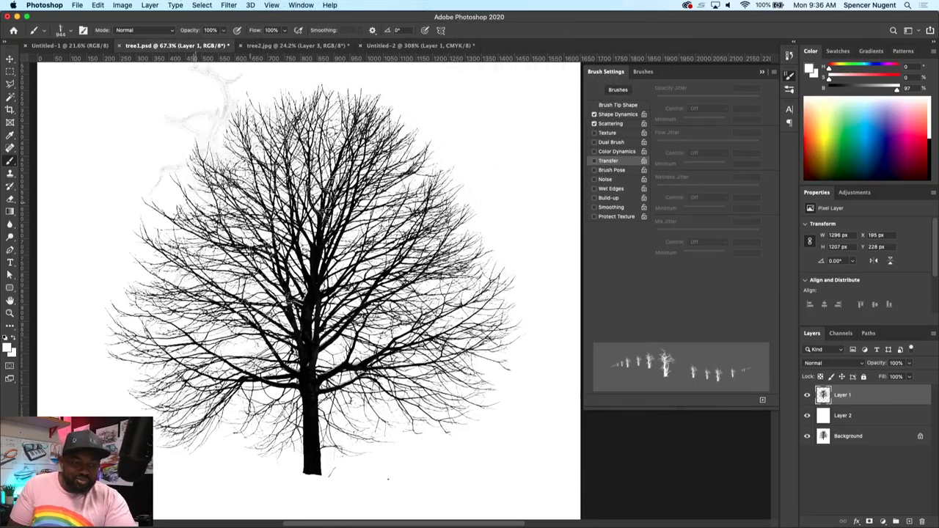
# - Scale the Layer 1 tree down to about 390 by 363 px and place it at about X 436, Y 432 px
pyautogui.press('super+t')
pyautogui.moveTo(530, 84); pyautogui.dragTo(108, 75)
pyautogui.press('Return')
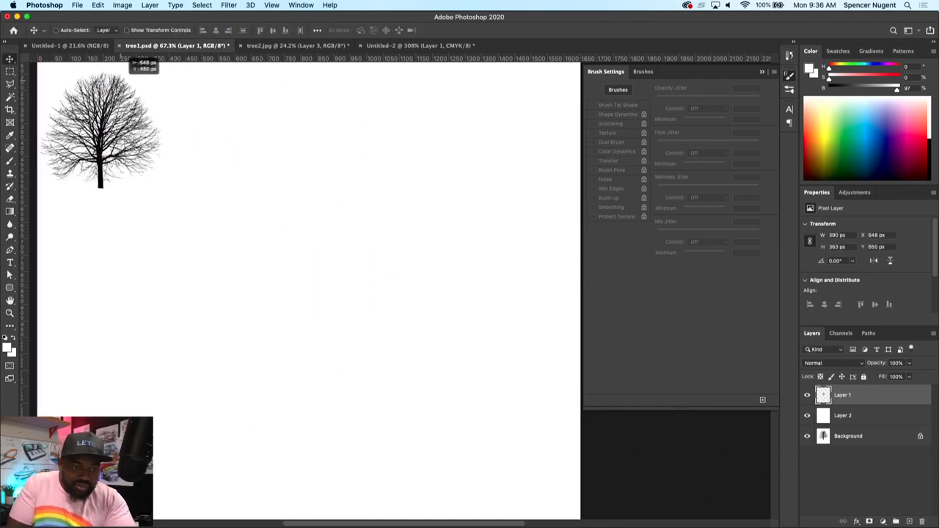
pyautogui.moveTo(121, 140); pyautogui.dragTo(265, 219)
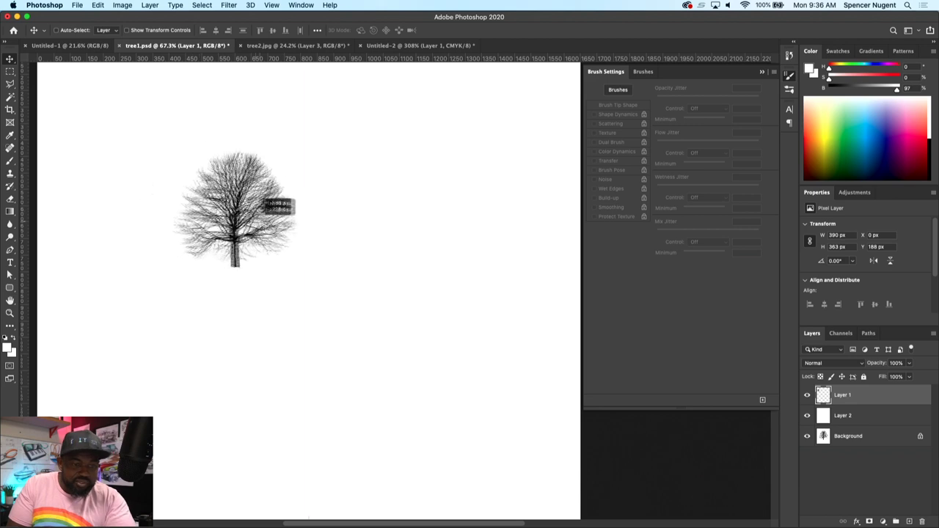
# - Load the small tree's outline as a selection and define it as a brush preset named Tree 2
pyautogui.keyDown('super'); pyautogui.click(823, 396); pyautogui.keyUp('super')
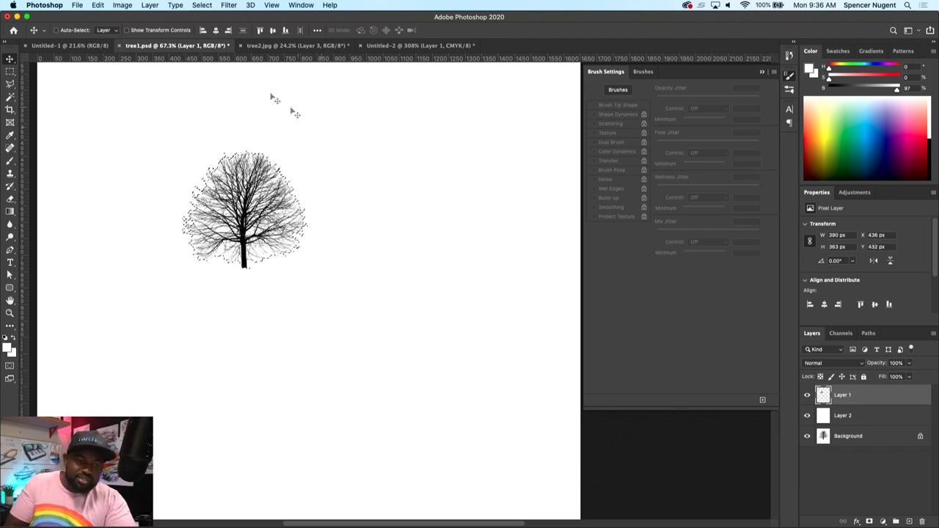
pyautogui.click(98, 5)
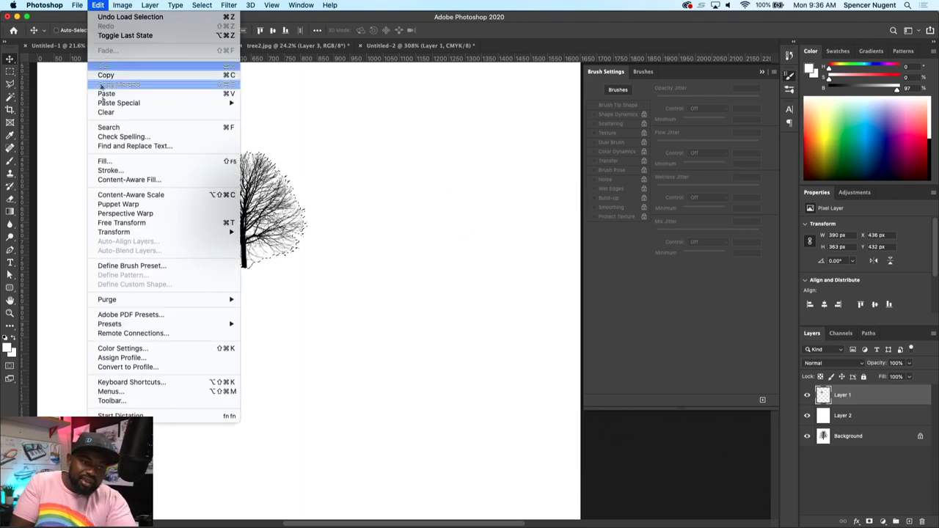
pyautogui.click(136, 267)
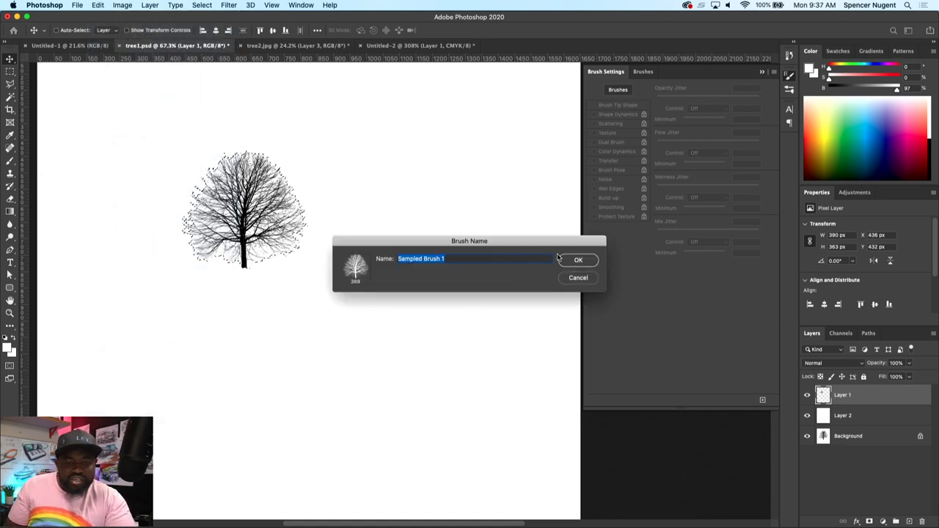
pyautogui.click(510, 259)
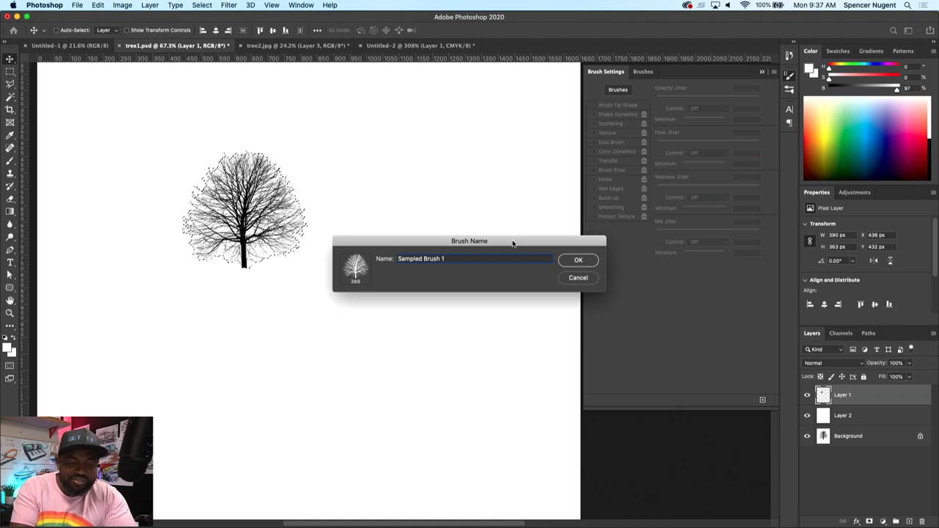
pyautogui.press('super+a')
pyautogui.write('T')
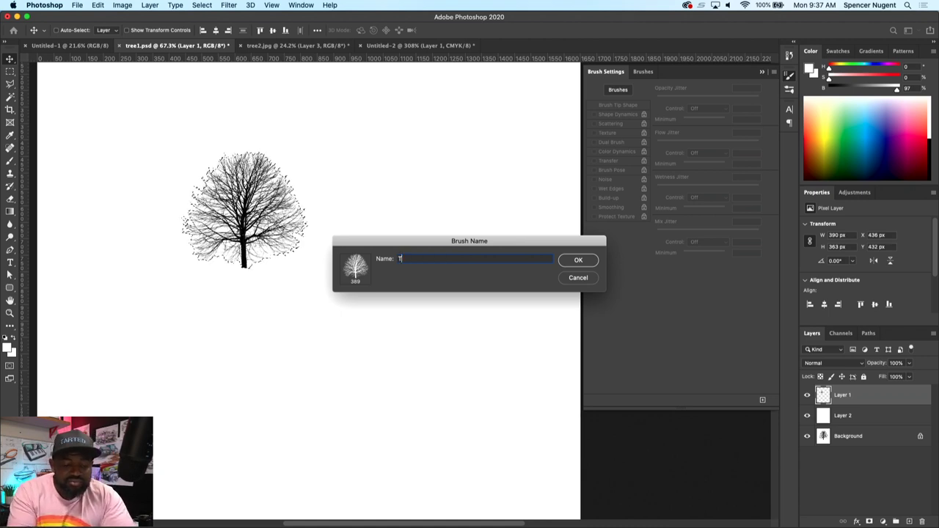
pyautogui.press('Return')
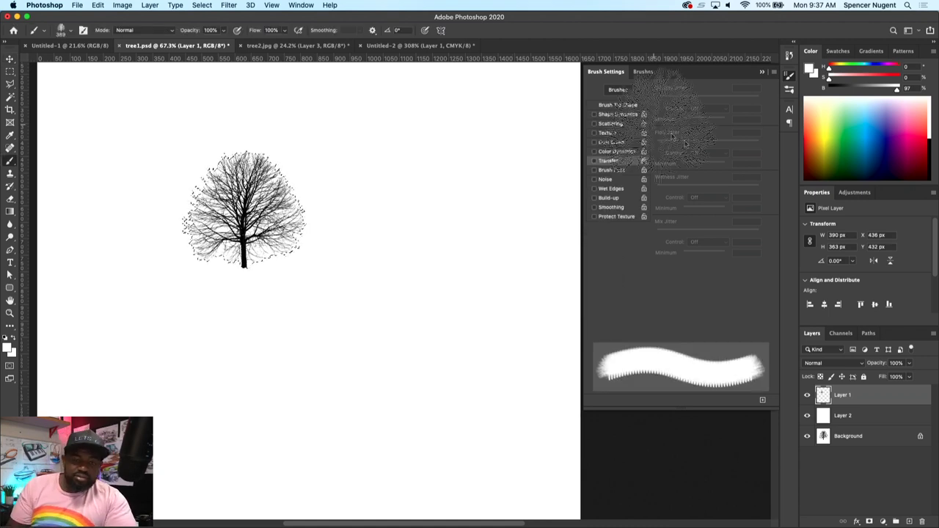
# - Enable Shape Dynamics for the Tree 2 brush with 61% size jitter controlled by Pen Pressure
pyautogui.click(618, 115)
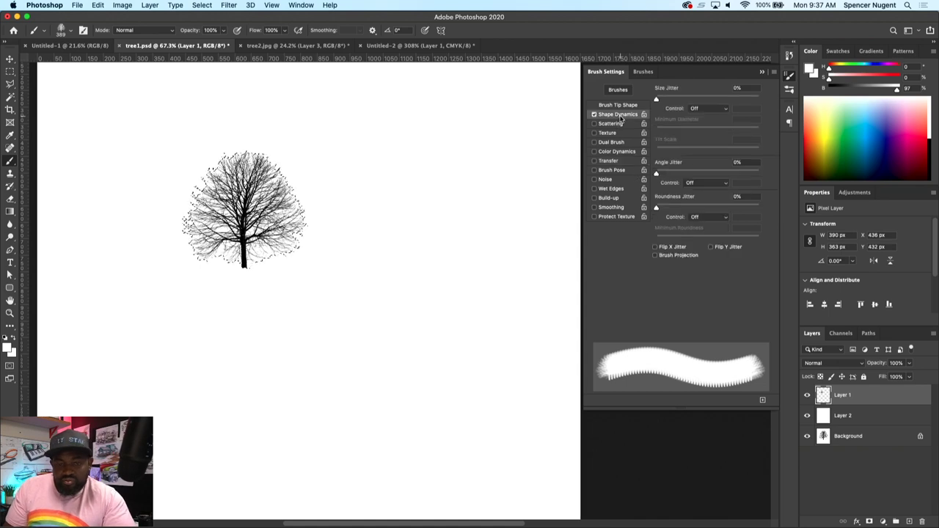
pyautogui.moveTo(679, 100); pyautogui.dragTo(719, 102)
pyautogui.click(712, 109)
pyautogui.click(708, 123)
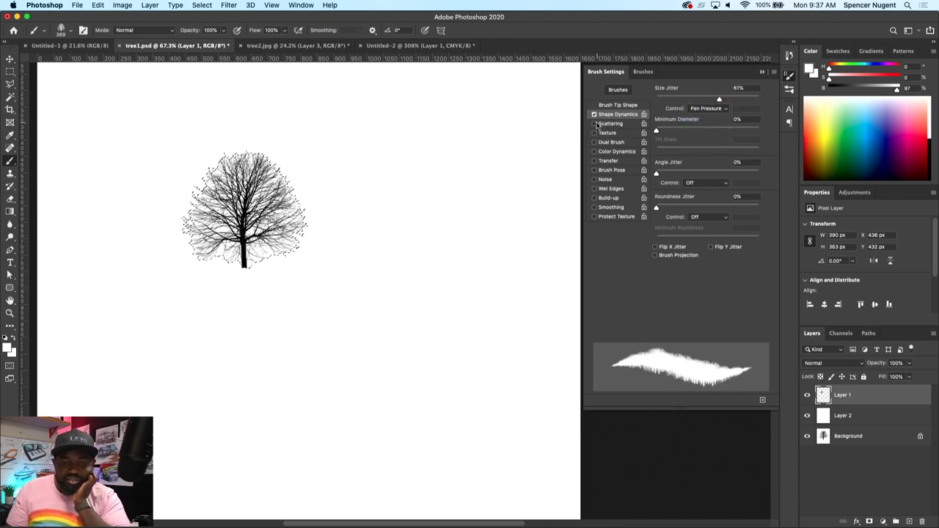
# - Enable Scattering with a moderate scatter amount, set the brush tip spacing to 119%, and leave Transfer off
pyautogui.click(629, 124)
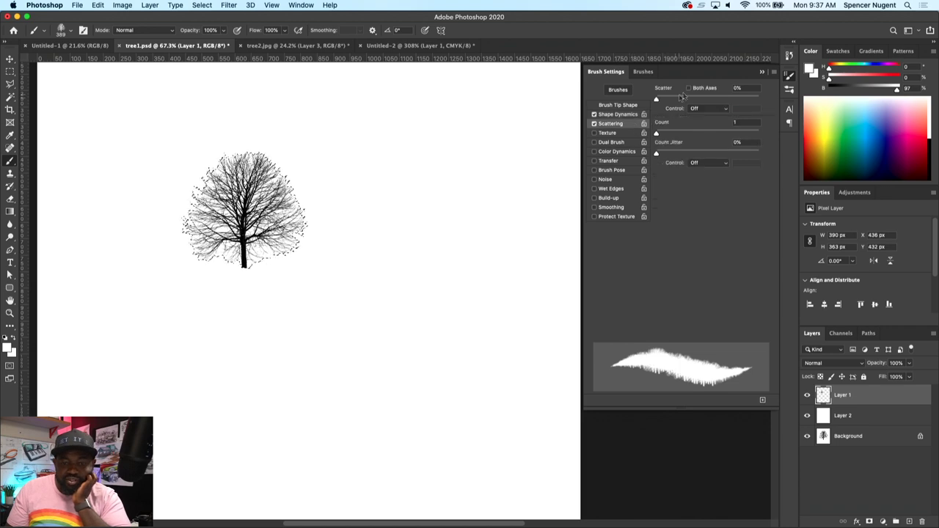
pyautogui.moveTo(691, 99)
pyautogui.mouseDown()
pyautogui.moveTo(712, 98)
pyautogui.moveTo(678, 99)
pyautogui.mouseUp()
pyautogui.click(623, 106)
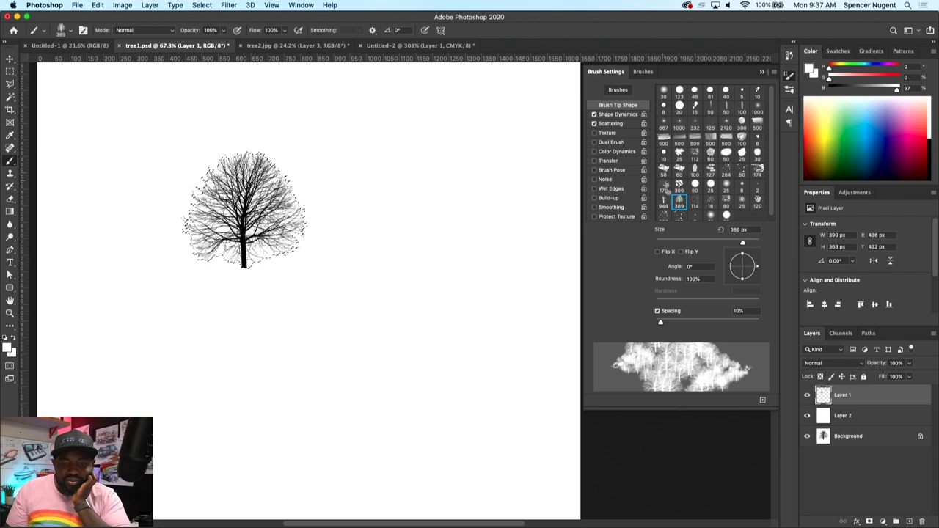
pyautogui.moveTo(713, 320)
pyautogui.mouseDown()
pyautogui.moveTo(723, 323)
pyautogui.moveTo(712, 323)
pyautogui.mouseUp()
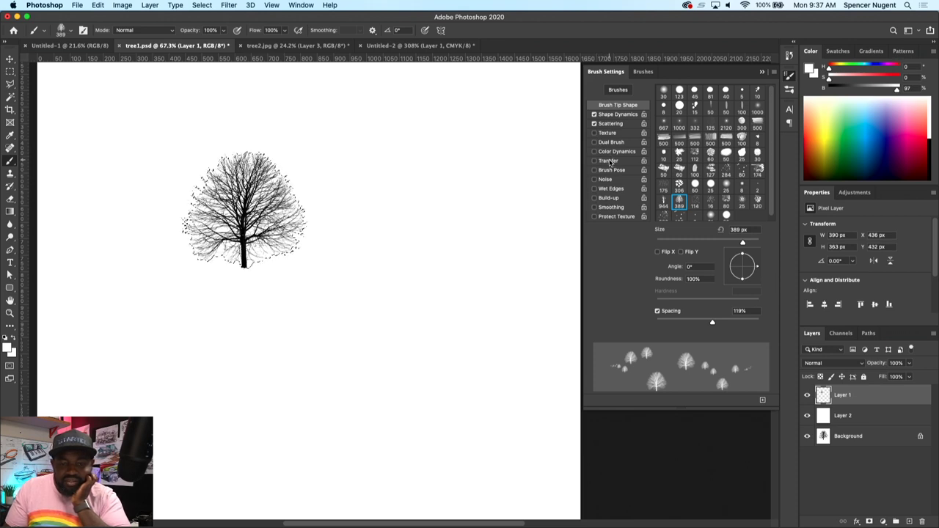
pyautogui.click(610, 161)
pyautogui.click(595, 160)
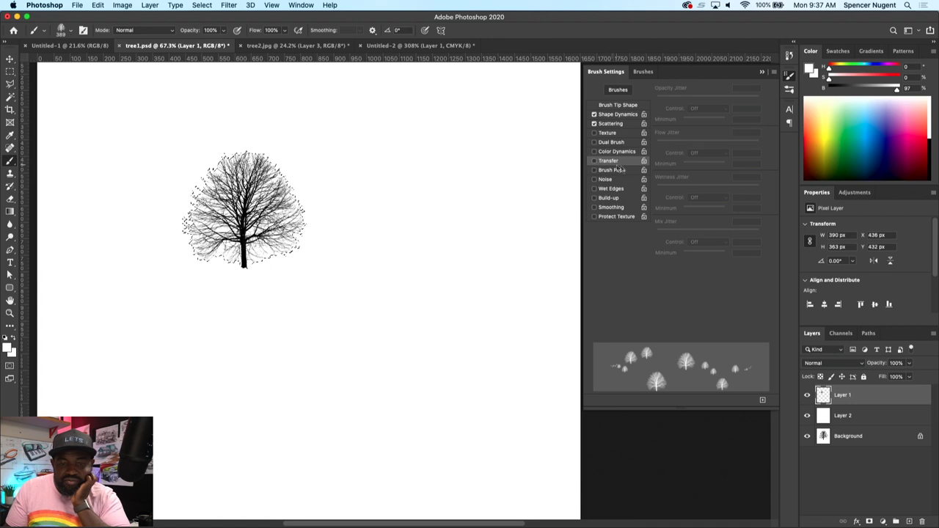
# - Save the tuned tree brush as a new brush preset named Tree 2b, including tool settings but not brush size or color
pyautogui.click(773, 72)
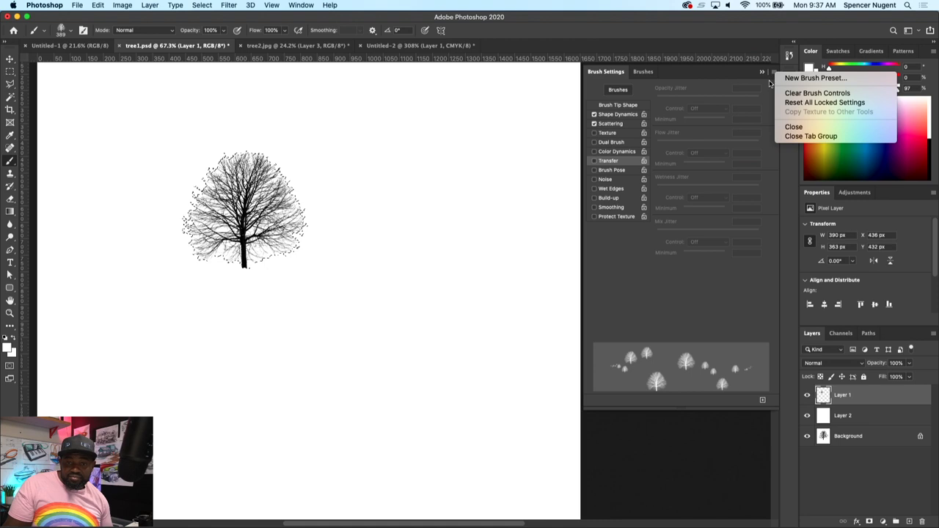
pyautogui.click(772, 76)
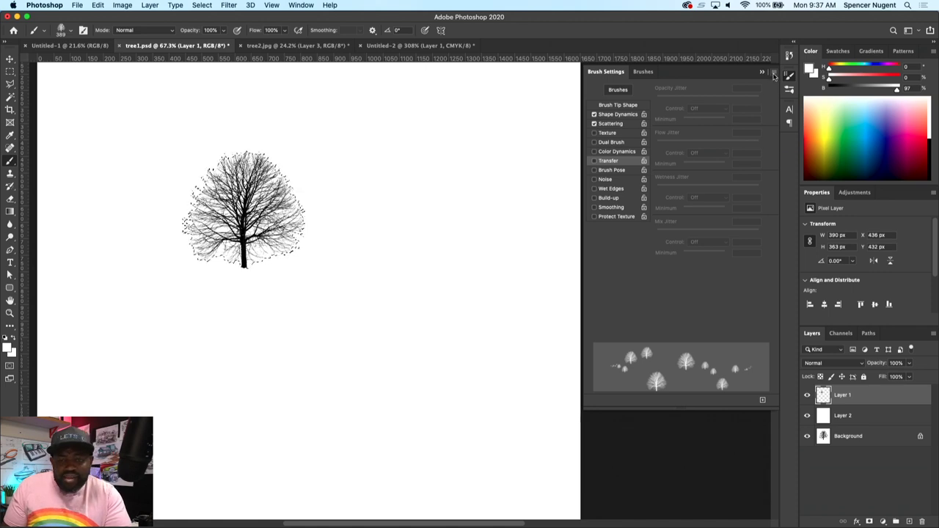
pyautogui.click(774, 77)
pyautogui.click(800, 75)
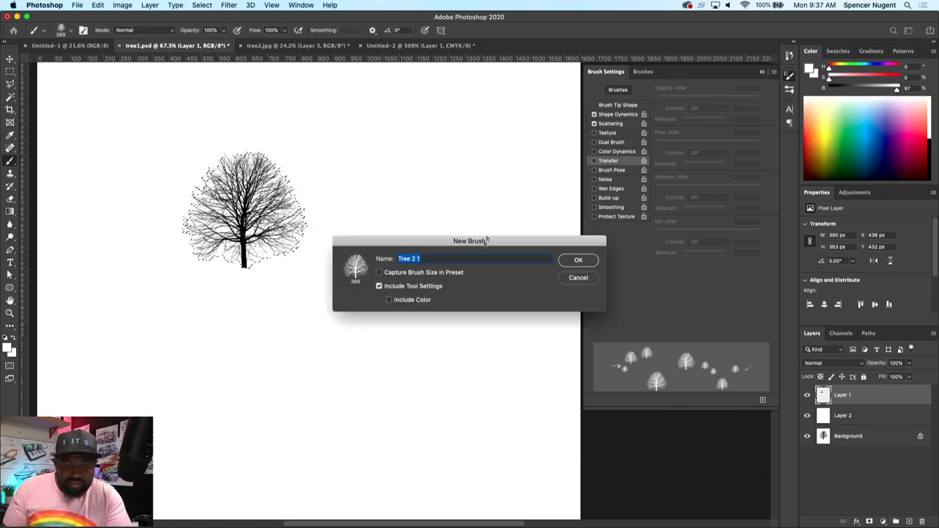
pyautogui.click(468, 259)
pyautogui.press('BackSpace')
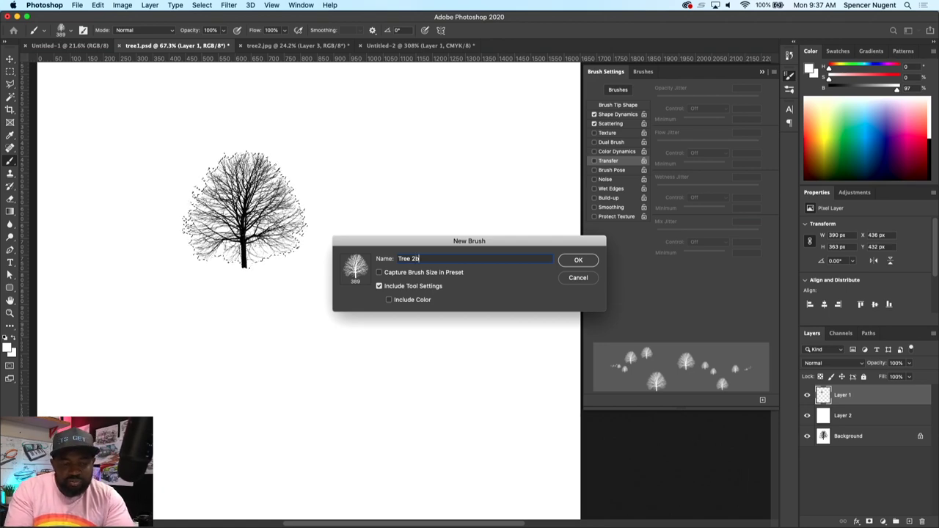
pyautogui.press('Return')
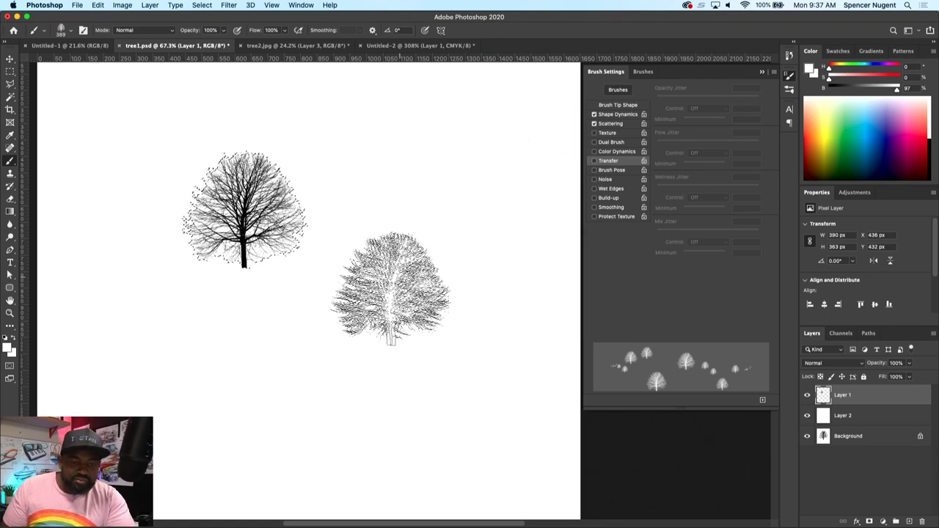
# - Clear the selection, set the foreground color to black, and paint scattered trees of varying sizes around the original on Layer 1
pyautogui.click(400, 266)
pyautogui.moveTo(351, 308)
pyautogui.mouseDown()
pyautogui.moveTo(305, 341)
pyautogui.moveTo(244, 329)
pyautogui.moveTo(177, 334)
pyautogui.moveTo(132, 289)
pyautogui.moveTo(389, 383)
pyautogui.mouseUp()
pyautogui.click(466, 388)
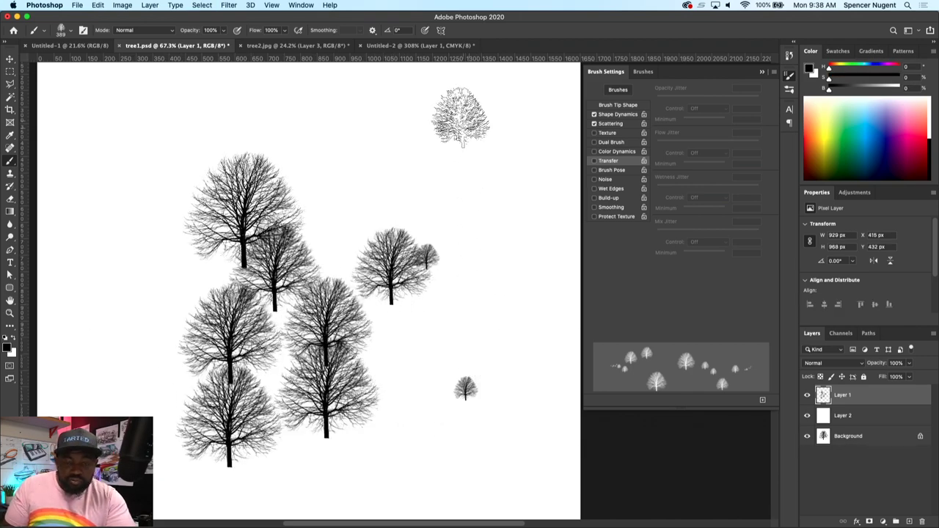
pyautogui.click(607, 514)
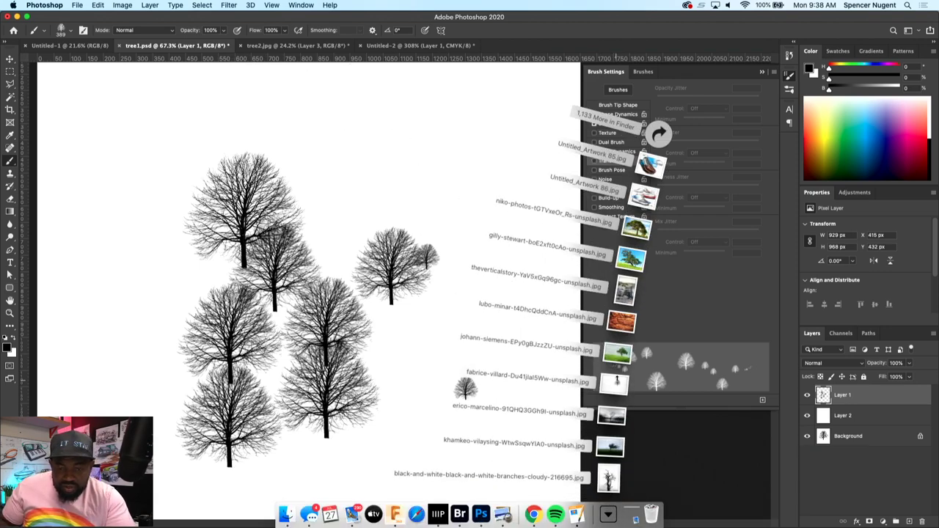
pyautogui.click(364, 160)
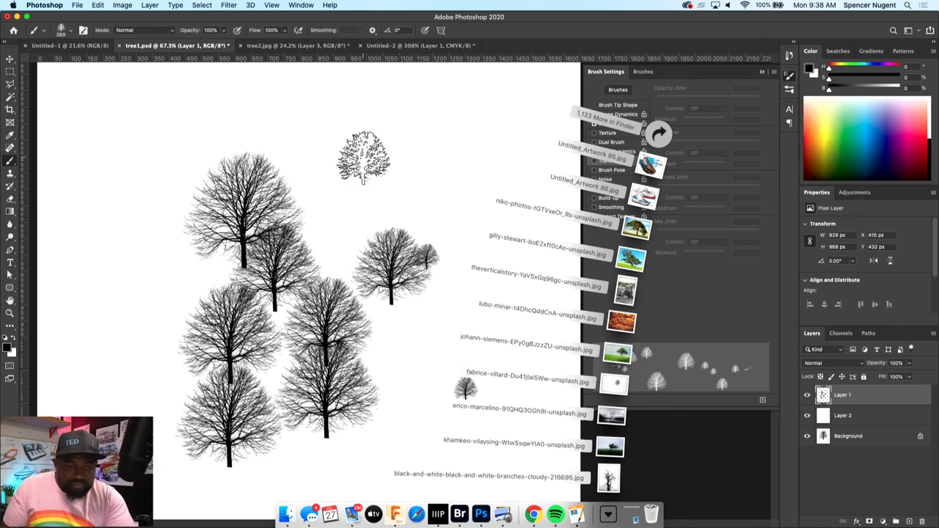
pyautogui.moveTo(429, 198)
pyautogui.mouseDown()
pyautogui.moveTo(490, 260)
pyautogui.moveTo(391, 194)
pyautogui.moveTo(330, 191)
pyautogui.moveTo(273, 143)
pyautogui.moveTo(204, 145)
pyautogui.moveTo(126, 165)
pyautogui.mouseUp()
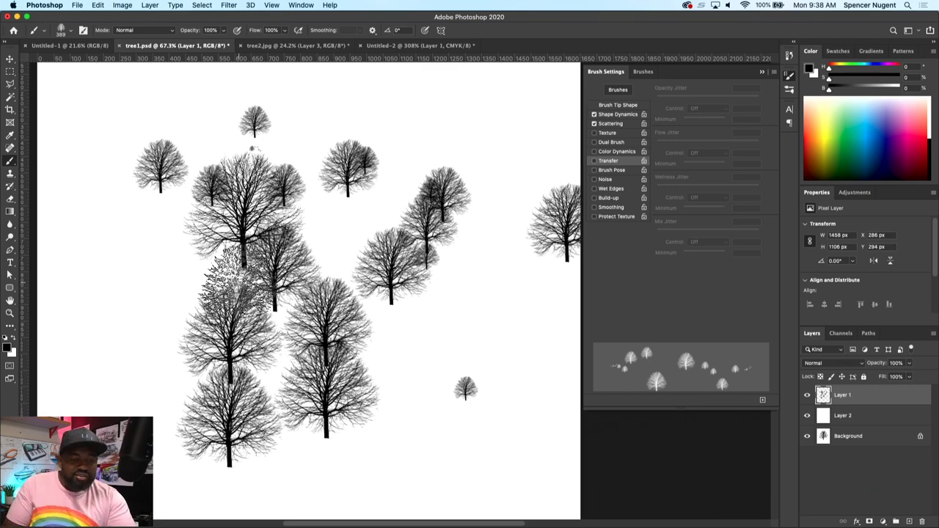
# - Clear everything on Layer 1, paint one more test stroke of scattered trees, and clear the layer again
pyautogui.hotkey('ctrl', 'a')
pyautogui.press('Delete')
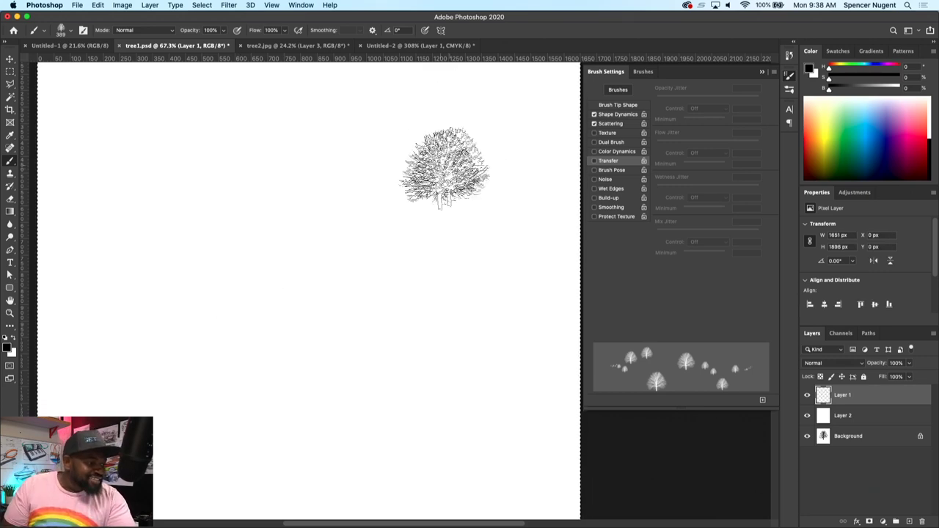
pyautogui.moveTo(234, 193)
pyautogui.mouseDown()
pyautogui.moveTo(254, 211)
pyautogui.moveTo(336, 237)
pyautogui.moveTo(388, 281)
pyautogui.moveTo(310, 292)
pyautogui.moveTo(226, 245)
pyautogui.moveTo(169, 259)
pyautogui.moveTo(149, 300)
pyautogui.moveTo(236, 317)
pyautogui.moveTo(178, 325)
pyautogui.moveTo(114, 299)
pyautogui.moveTo(256, 272)
pyautogui.mouseUp()
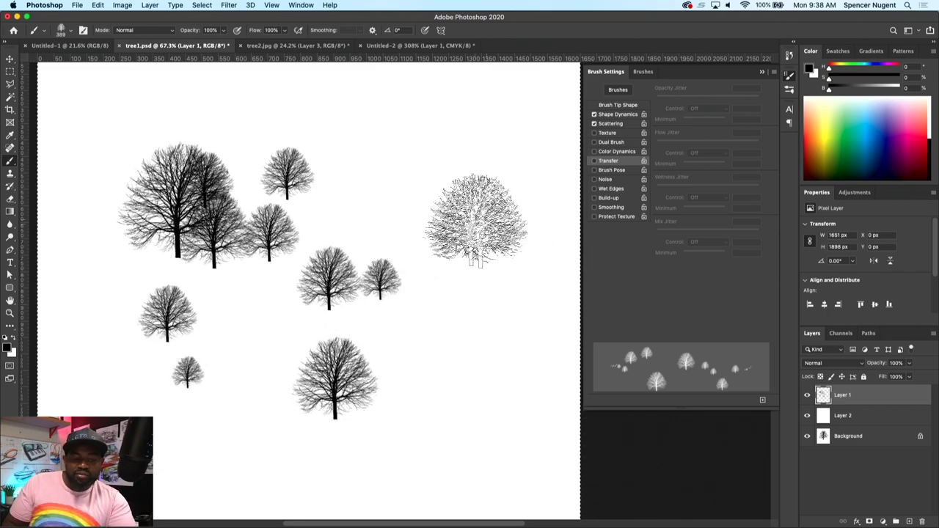
pyautogui.press('Delete')
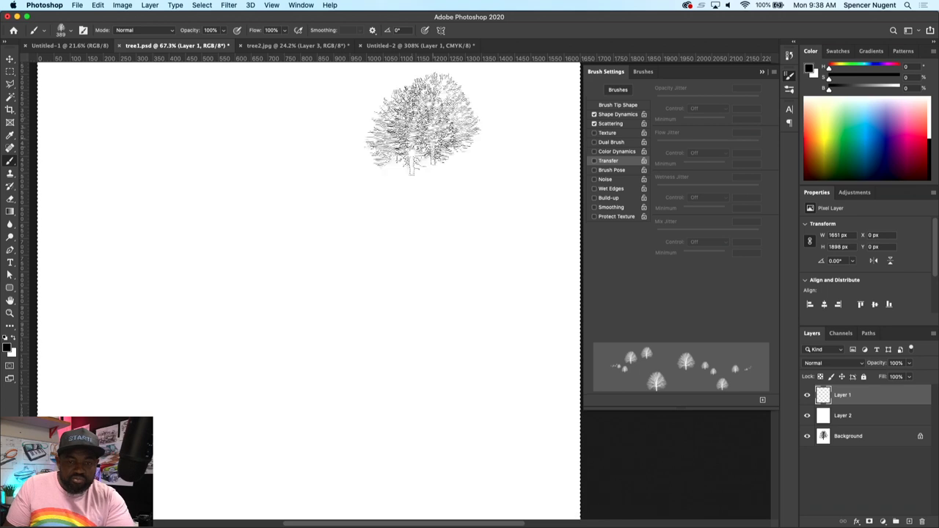
# - Delete the original Tree 2 preset from the brush list, keeping Tree 2b
pyautogui.click(642, 72)
pyautogui.click(621, 214)
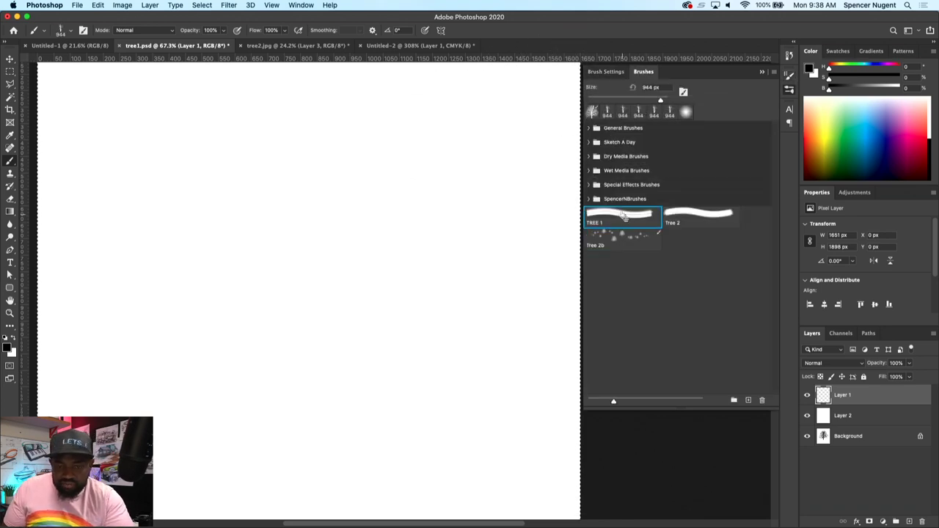
pyautogui.click(686, 219)
pyautogui.click(763, 399)
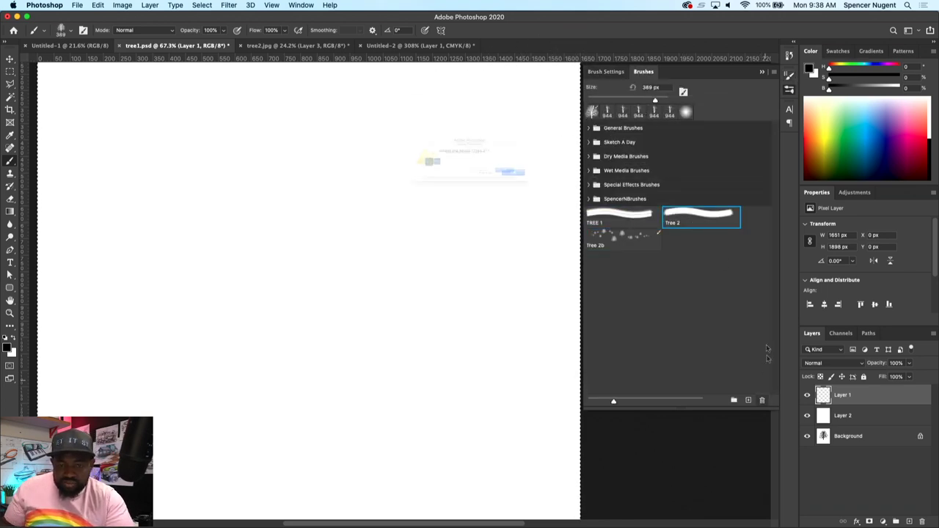
pyautogui.click(541, 180)
# - Load the TREE 1 brush, enable Shape Dynamics, and widen the tip spacing until the trees in the preview separate
pyautogui.click(636, 215)
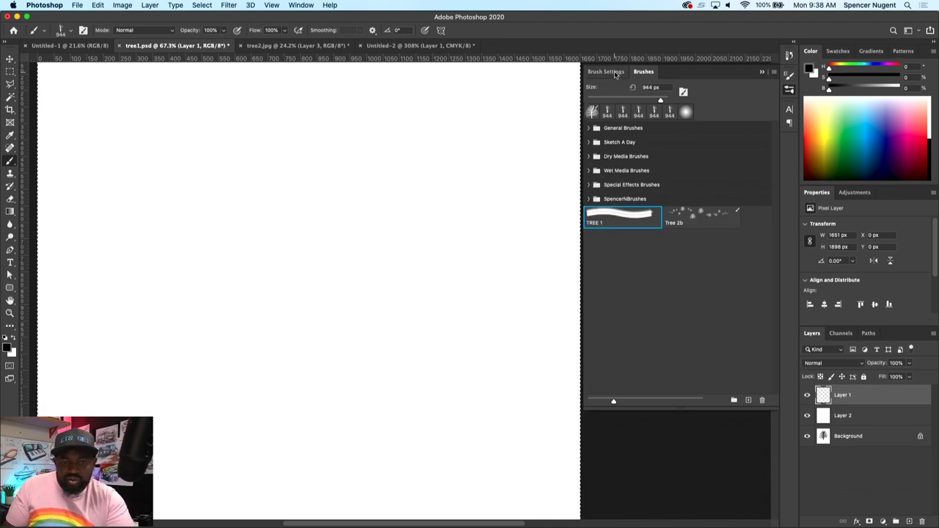
pyautogui.click(613, 72)
pyautogui.click(604, 116)
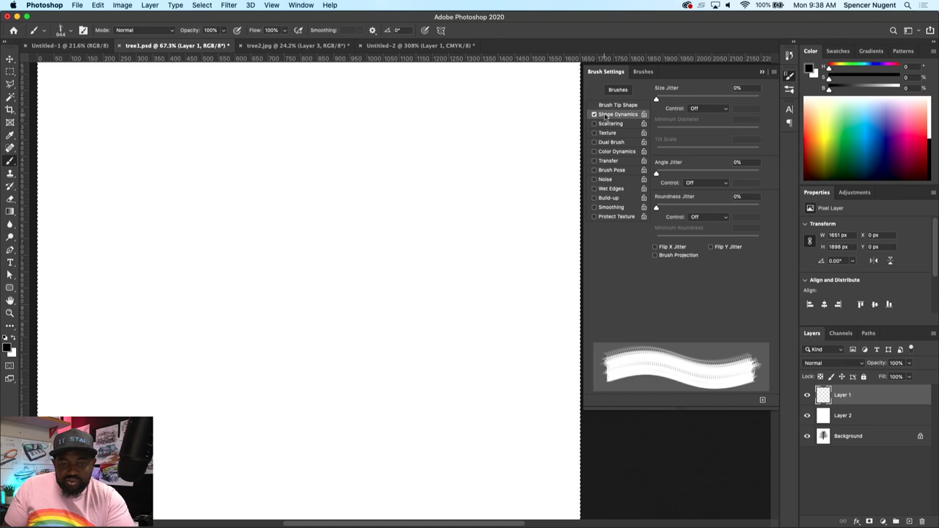
pyautogui.click(617, 104)
pyautogui.moveTo(668, 321); pyautogui.dragTo(703, 322)
# - Set the TREE 1 brush's size jitter to 70% with Pen Pressure as its control
pyautogui.click(620, 115)
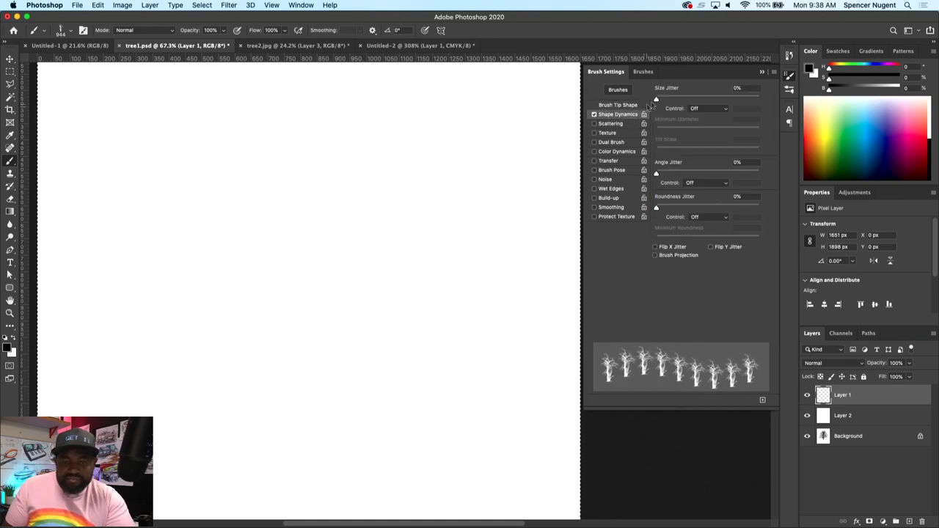
pyautogui.moveTo(689, 97); pyautogui.dragTo(727, 99)
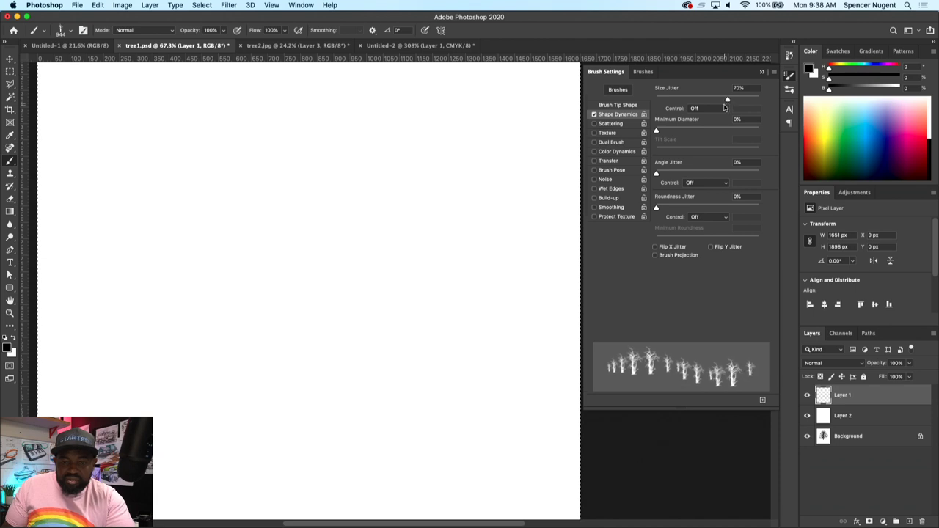
pyautogui.click(706, 108)
pyautogui.click(714, 124)
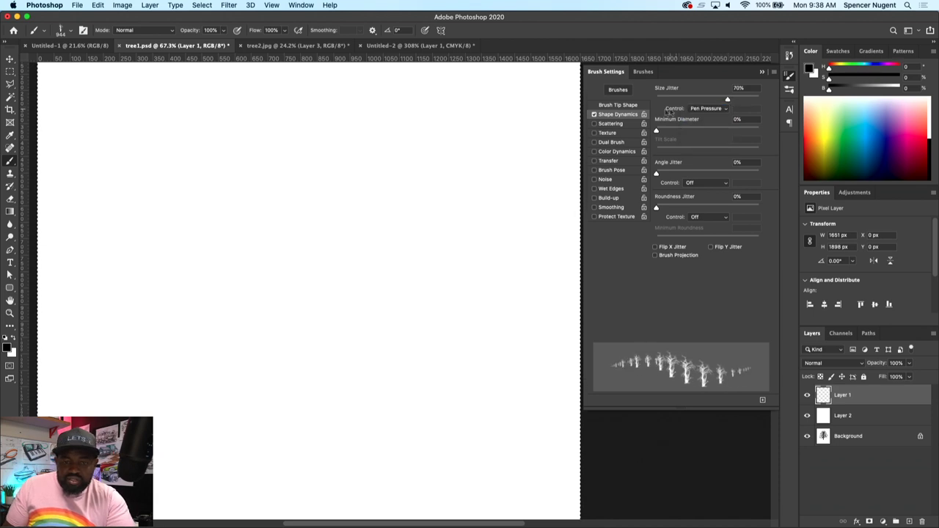
# - Enable Scattering with a low scatter amount for the TREE 1 brush and leave Transfer off
pyautogui.click(626, 122)
pyautogui.moveTo(671, 99)
pyautogui.mouseDown()
pyautogui.moveTo(679, 100)
pyautogui.moveTo(662, 102)
pyautogui.mouseUp()
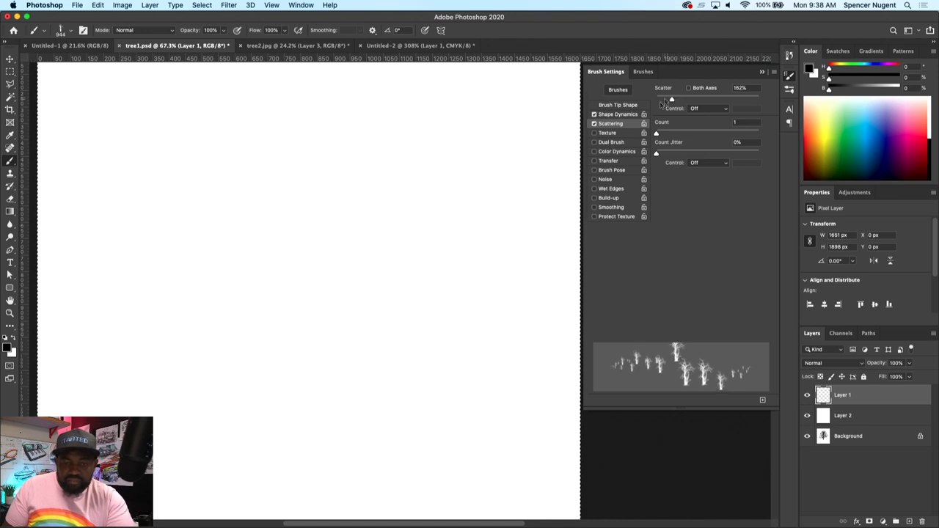
pyautogui.click(620, 161)
pyautogui.click(595, 161)
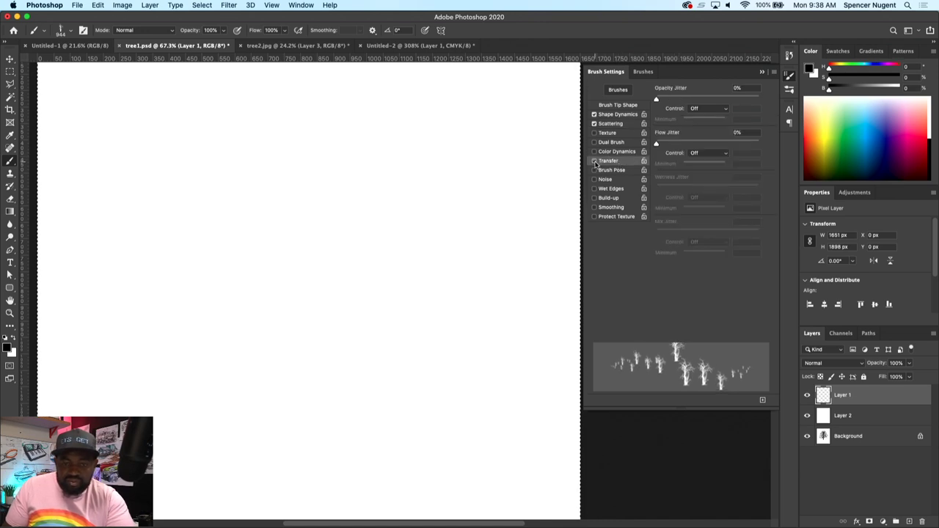
# - Paint a test stroke with the full-size tree brush, undo it, and reduce the scatter to 76%
pyautogui.moveTo(389, 294)
pyautogui.mouseDown()
pyautogui.moveTo(242, 293)
pyautogui.moveTo(294, 272)
pyautogui.moveTo(360, 279)
pyautogui.moveTo(308, 294)
pyautogui.mouseUp()
pyautogui.press('super+z')
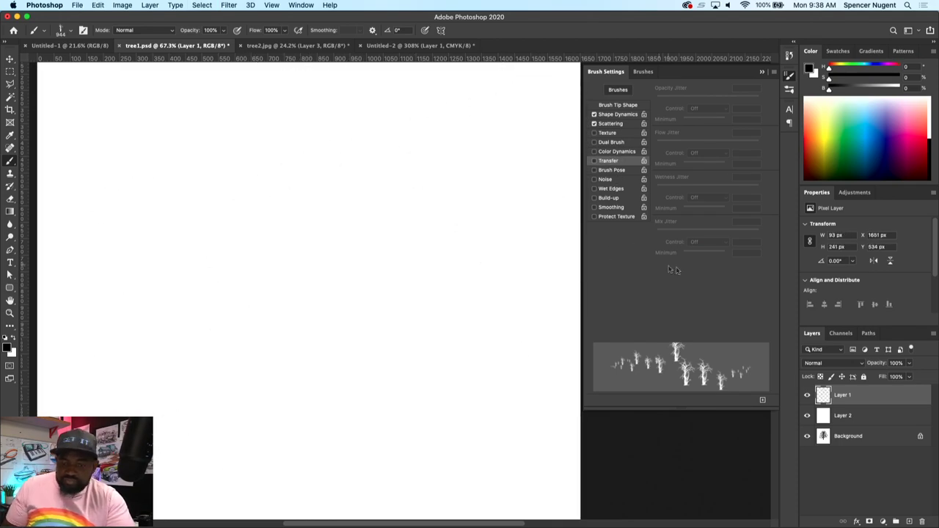
pyautogui.click(613, 124)
pyautogui.moveTo(667, 100); pyautogui.dragTo(664, 100)
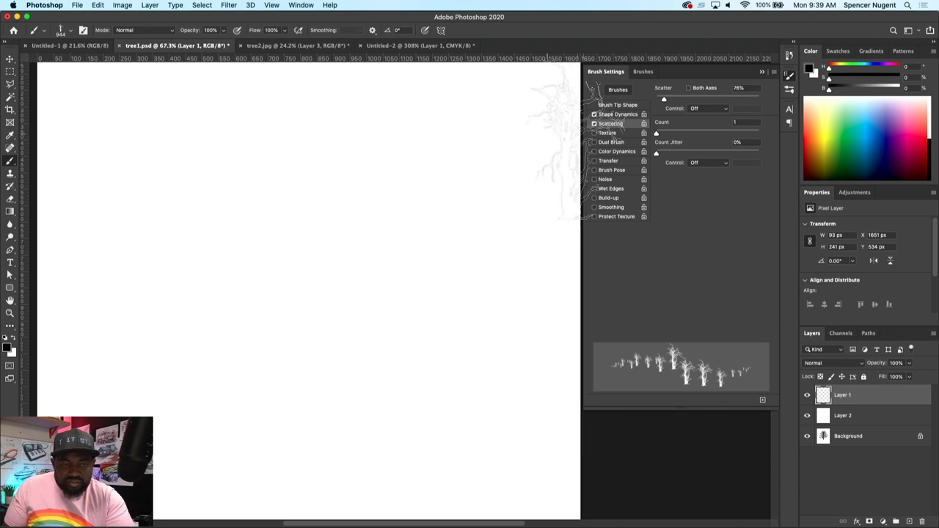
# - Reduce the brush size to 150 px, undoing the first trial stroke, and paint small scattered trees across Layer 1
pyautogui.rightClick(389, 198)
pyautogui.moveTo(472, 222); pyautogui.dragTo(476, 224)
pyautogui.moveTo(304, 199); pyautogui.dragTo(238, 317)
pyautogui.press('super+z')
pyautogui.rightClick(391, 252)
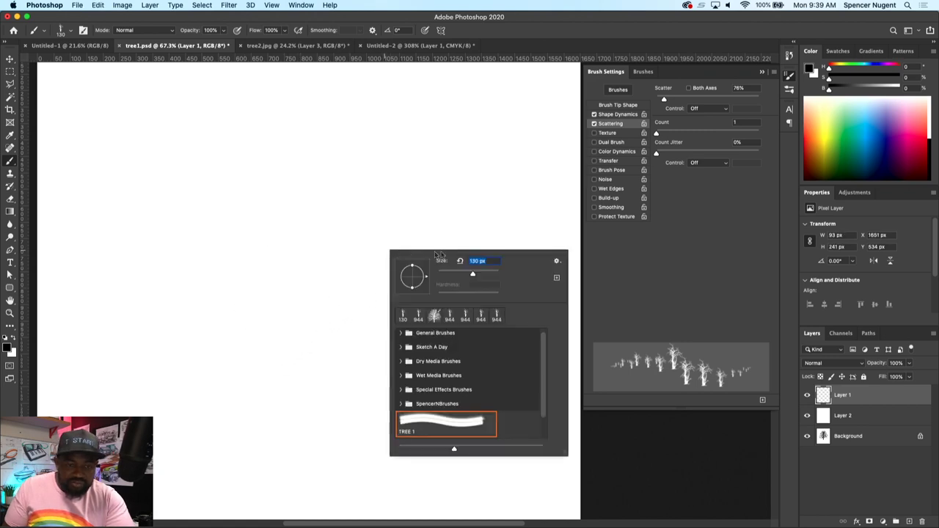
pyautogui.moveTo(351, 192)
pyautogui.mouseDown()
pyautogui.moveTo(339, 220)
pyautogui.moveTo(250, 253)
pyautogui.moveTo(147, 242)
pyautogui.moveTo(309, 337)
pyautogui.moveTo(346, 338)
pyautogui.mouseUp()
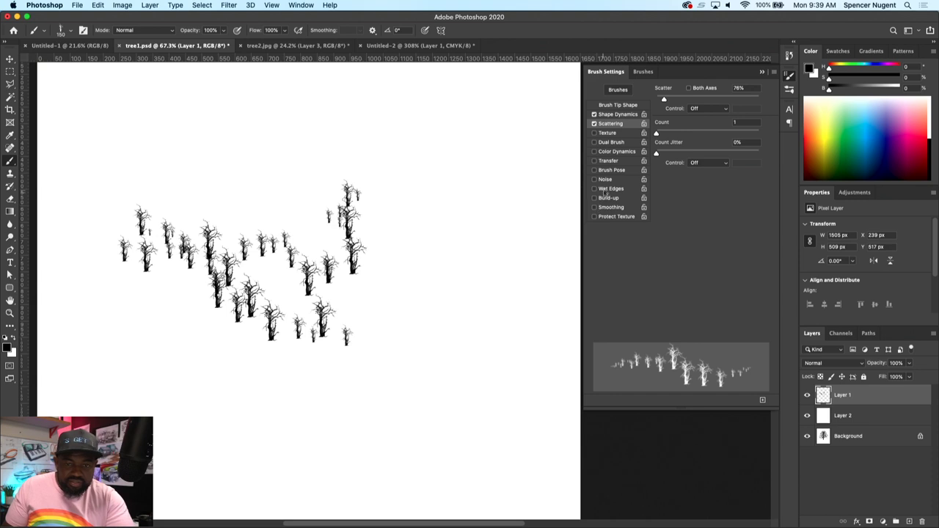
# - Set the brush tip spacing to 170% and paint more widely spaced trees above and beside the existing ones
pyautogui.click(623, 105)
pyautogui.moveTo(715, 323); pyautogui.dragTo(726, 322)
pyautogui.moveTo(465, 178)
pyautogui.mouseDown()
pyautogui.moveTo(404, 144)
pyautogui.moveTo(310, 162)
pyautogui.moveTo(370, 172)
pyautogui.moveTo(375, 194)
pyautogui.moveTo(405, 227)
pyautogui.moveTo(492, 241)
pyautogui.moveTo(508, 279)
pyautogui.moveTo(431, 281)
pyautogui.moveTo(410, 302)
pyautogui.moveTo(323, 336)
pyautogui.mouseUp()
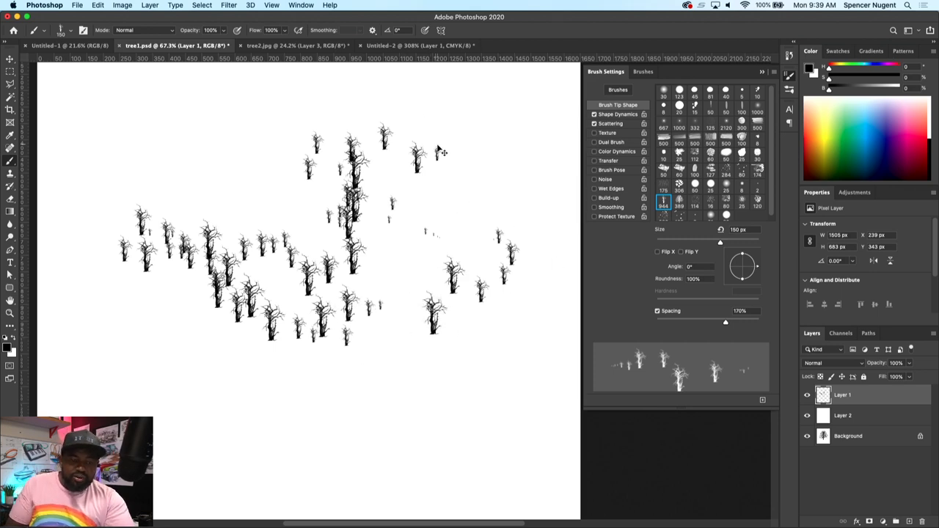
# - Save the tuned brush as a new preset named TREE 1b, including tool settings but not brush size or color
pyautogui.click(772, 71)
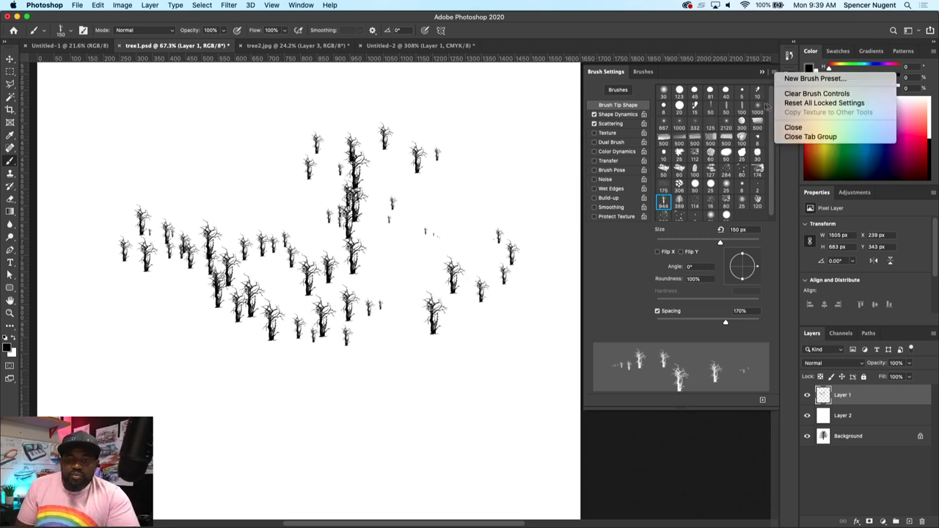
pyautogui.click(807, 79)
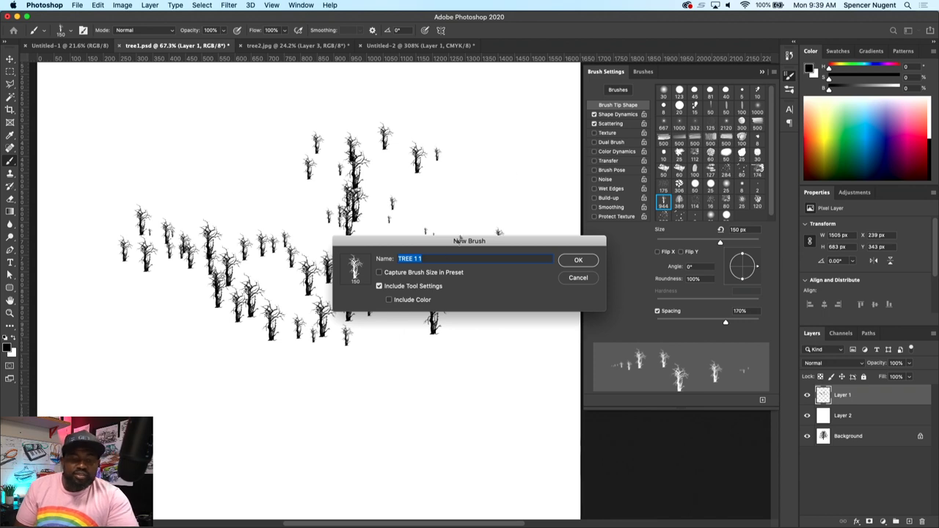
pyautogui.press('Return')
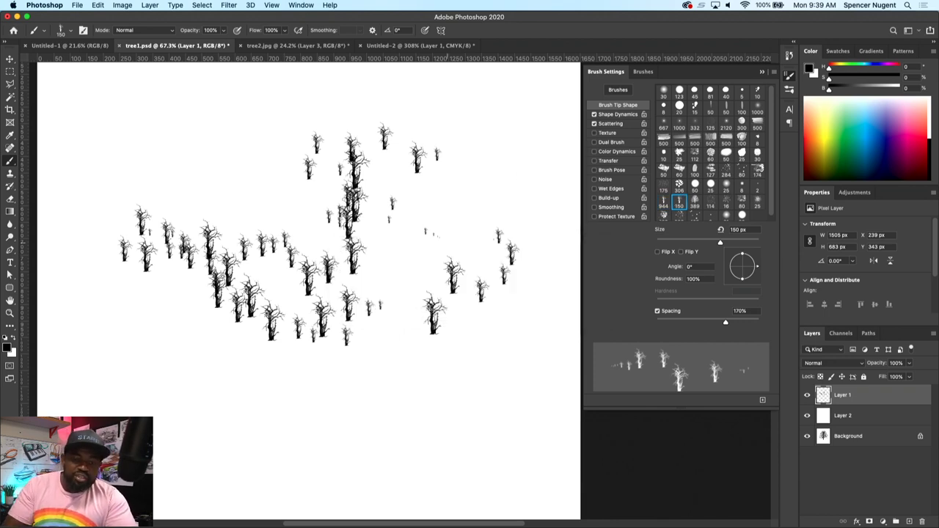
pyautogui.click(643, 72)
pyautogui.click(624, 219)
pyautogui.click(761, 401)
pyautogui.click(496, 182)
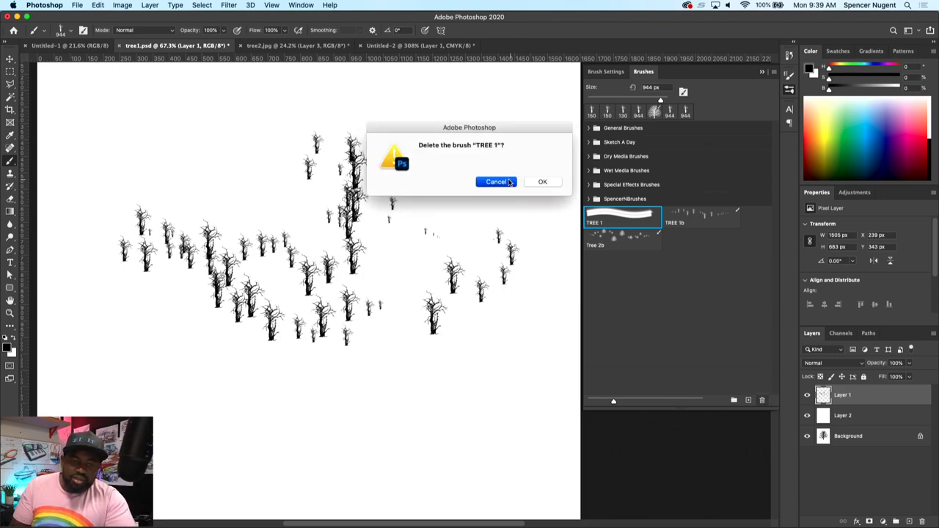
# - Paint a dense stroke with the original TREE 1 brush for comparison, clear Layer 1, and deselect
pyautogui.moveTo(484, 294)
pyautogui.mouseDown()
pyautogui.moveTo(305, 264)
pyautogui.moveTo(202, 260)
pyautogui.moveTo(275, 305)
pyautogui.moveTo(400, 334)
pyautogui.moveTo(459, 286)
pyautogui.moveTo(422, 224)
pyautogui.moveTo(249, 212)
pyautogui.moveTo(238, 282)
pyautogui.mouseUp()
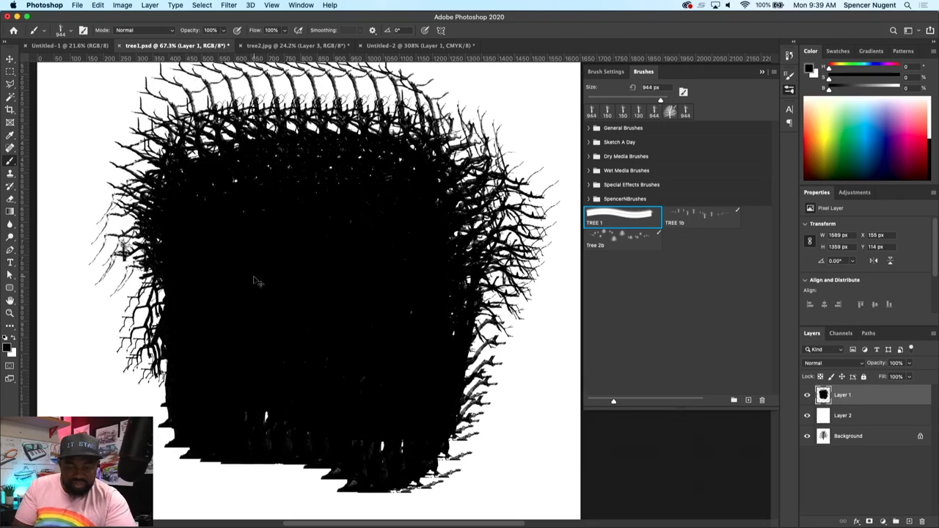
pyautogui.press('super+a')
pyautogui.press('Delete')
pyautogui.press('super+d')
# - Paint a test stroke with the TREE 1b preset, clear Layer 1 again, and deselect
pyautogui.click(701, 216)
pyautogui.moveTo(348, 235)
pyautogui.mouseDown()
pyautogui.moveTo(279, 213)
pyautogui.moveTo(228, 323)
pyautogui.moveTo(213, 220)
pyautogui.mouseUp()
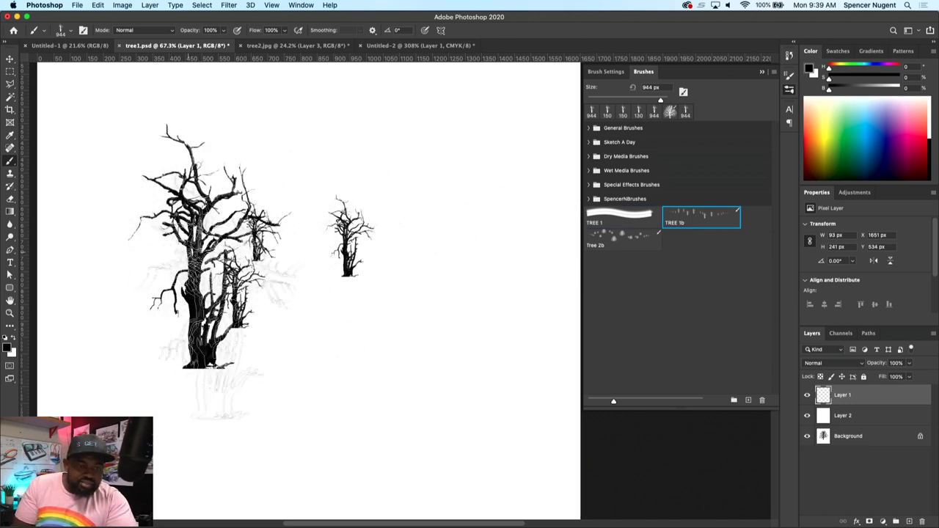
pyautogui.press('super+a')
pyautogui.press('Delete')
pyautogui.press('super+d')
# - Delete the original TREE 1 preset from the brush list, keeping TREE 1b
pyautogui.click(623, 217)
pyautogui.rightClick(628, 221)
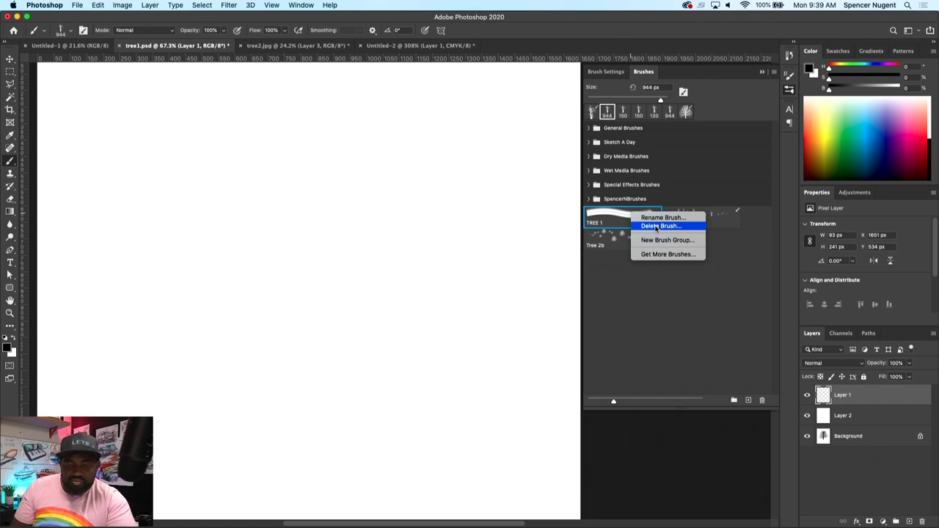
pyautogui.click(659, 225)
pyautogui.press('Escape')
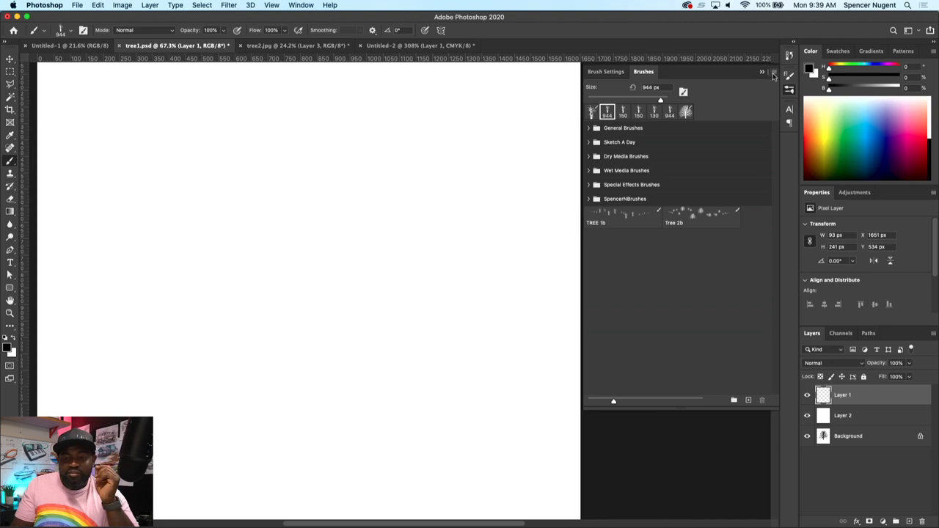
pyautogui.click(773, 75)
pyautogui.click(755, 76)
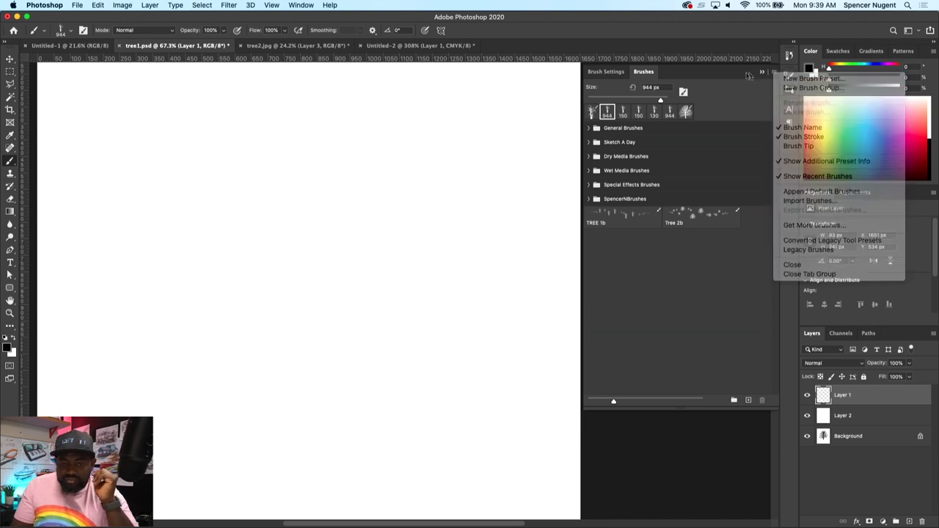
pyautogui.click(615, 71)
pyautogui.click(643, 72)
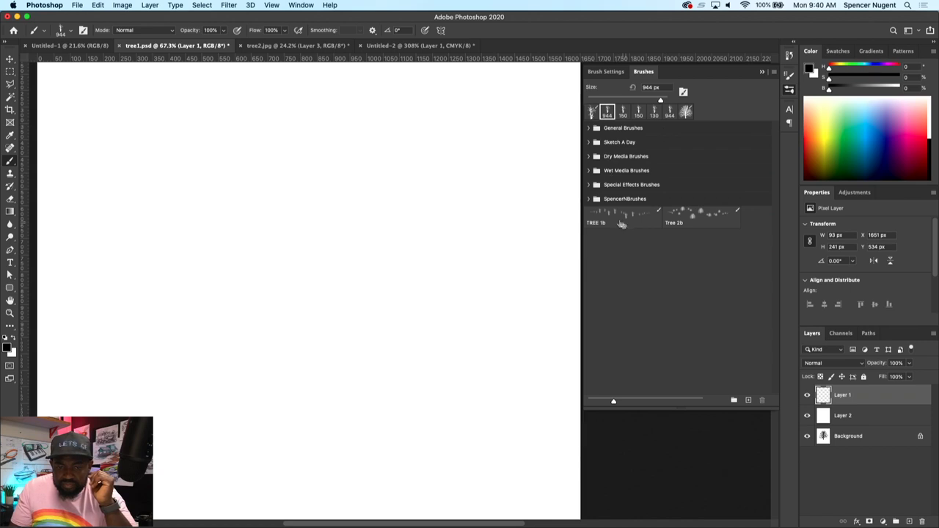
# - Create a new library named Trees and add the Tree 2b and TREE 1b brushes to it
pyautogui.click(300, 6)
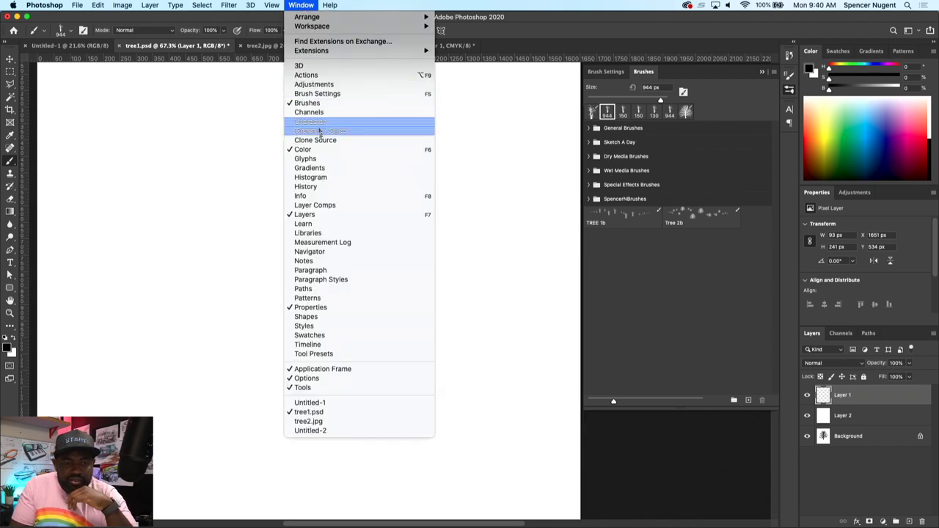
pyautogui.click(324, 233)
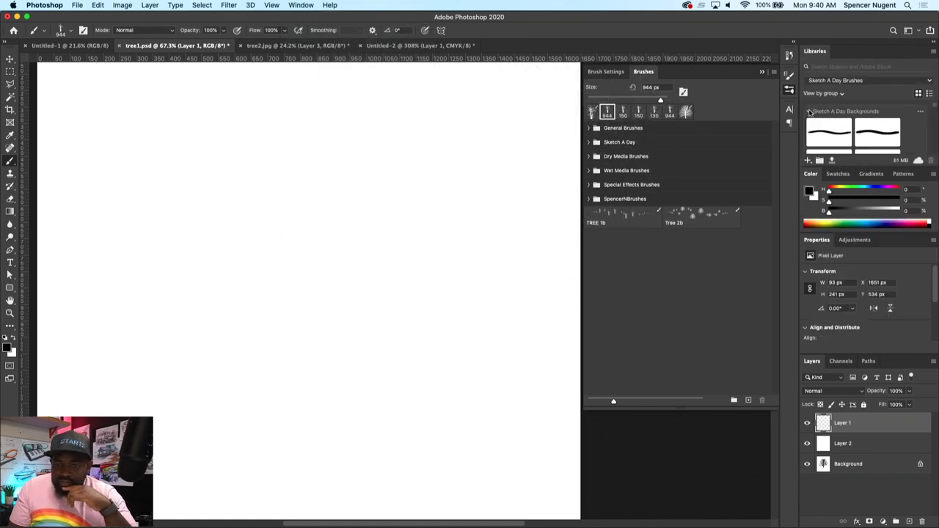
pyautogui.click(932, 51)
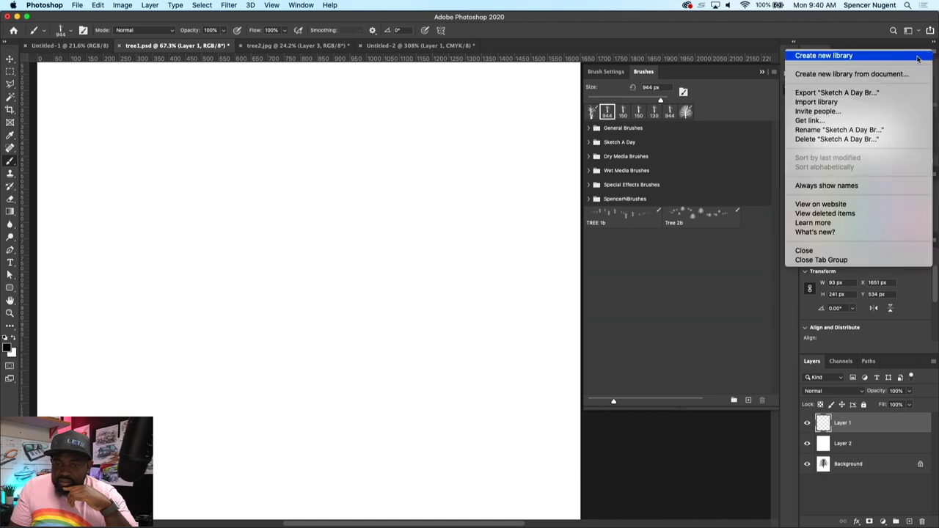
pyautogui.click(909, 56)
pyautogui.write('Trees')
pyautogui.press('Return')
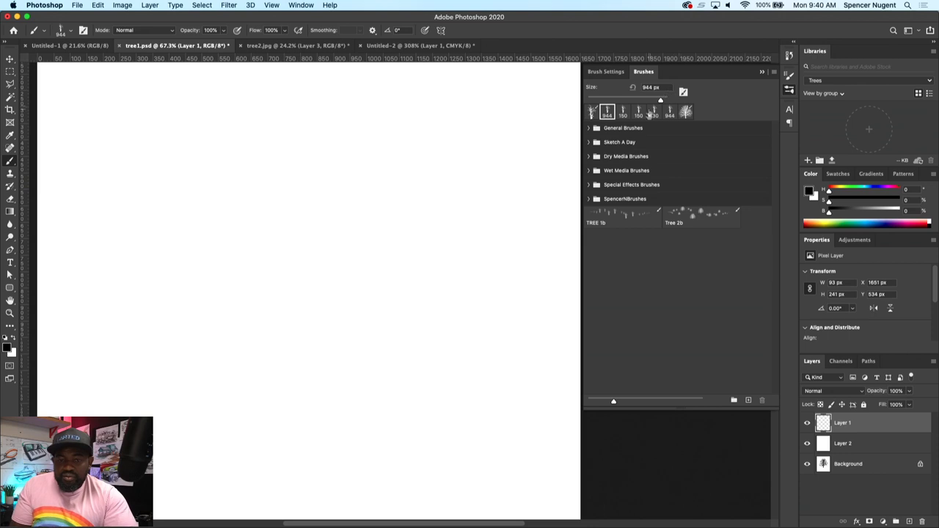
pyautogui.moveTo(680, 220); pyautogui.dragTo(822, 155)
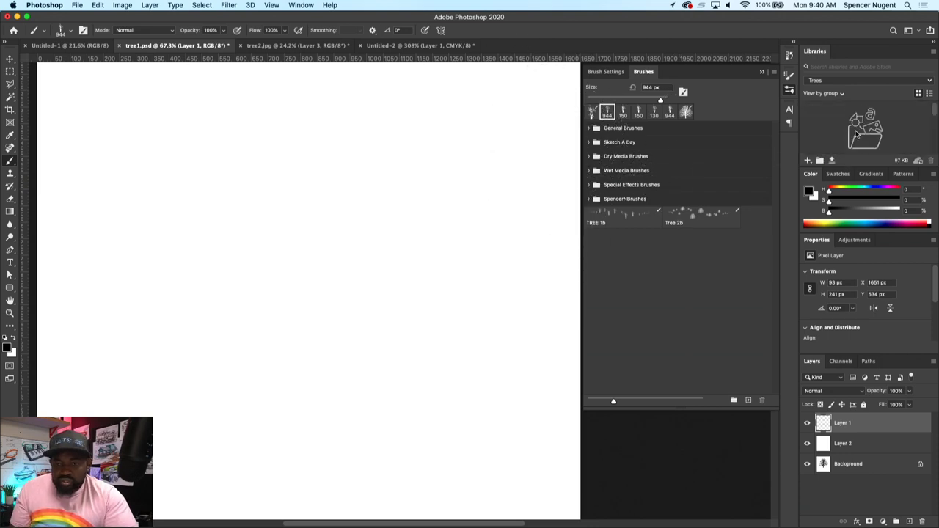
pyautogui.moveTo(636, 218); pyautogui.dragTo(875, 141)
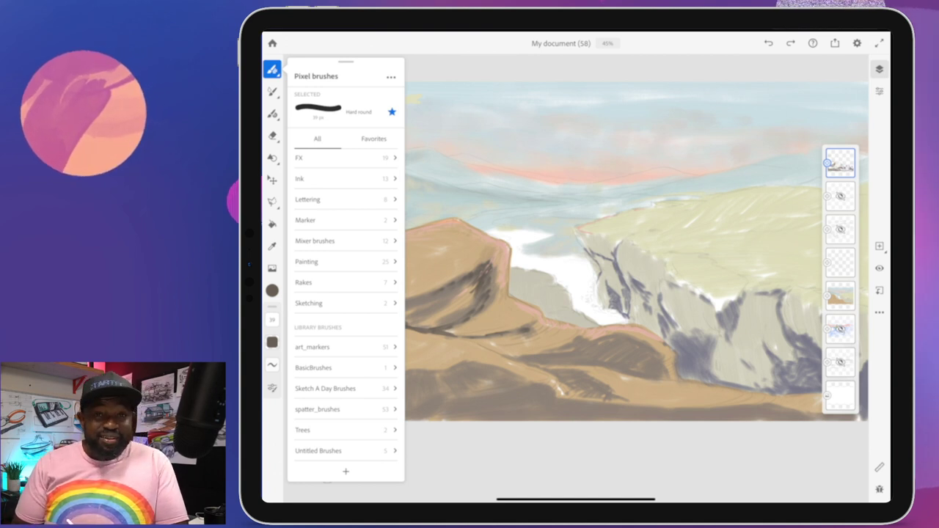
# - Switch to the landscape painting in Adobe Fresco, close the pixel brushes list, and select the painted landscape layer
pyautogui.scroll(-3, 684, 316)
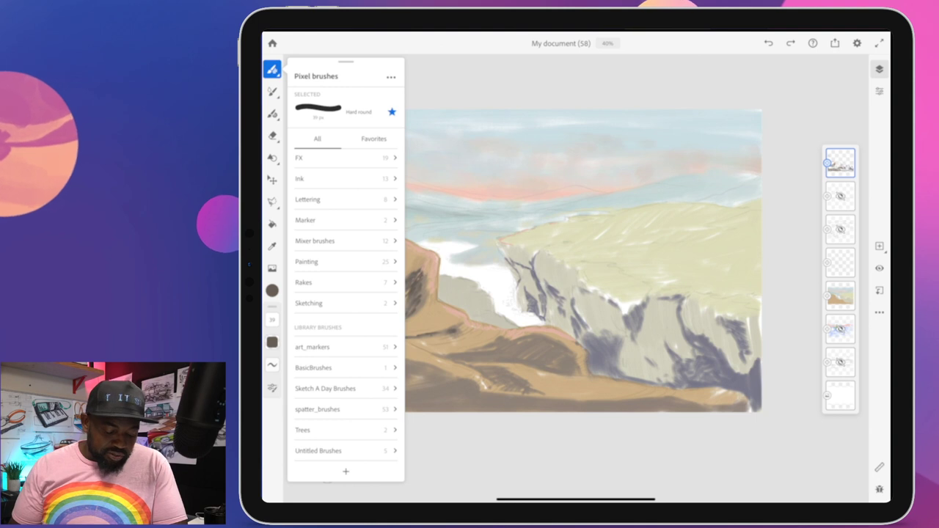
pyautogui.click(272, 69)
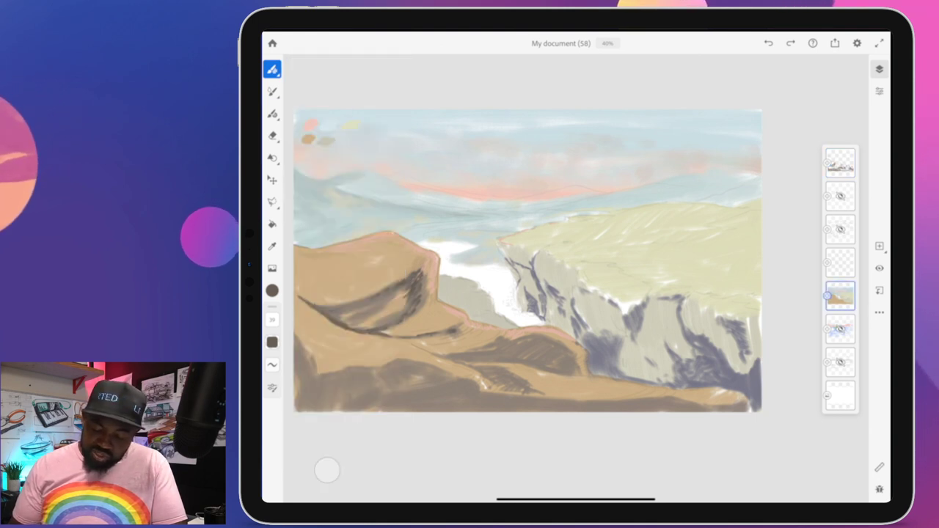
# - Add a new layer above the painted landscape and choose the TREE 1b brush from the Trees library
pyautogui.click(880, 246)
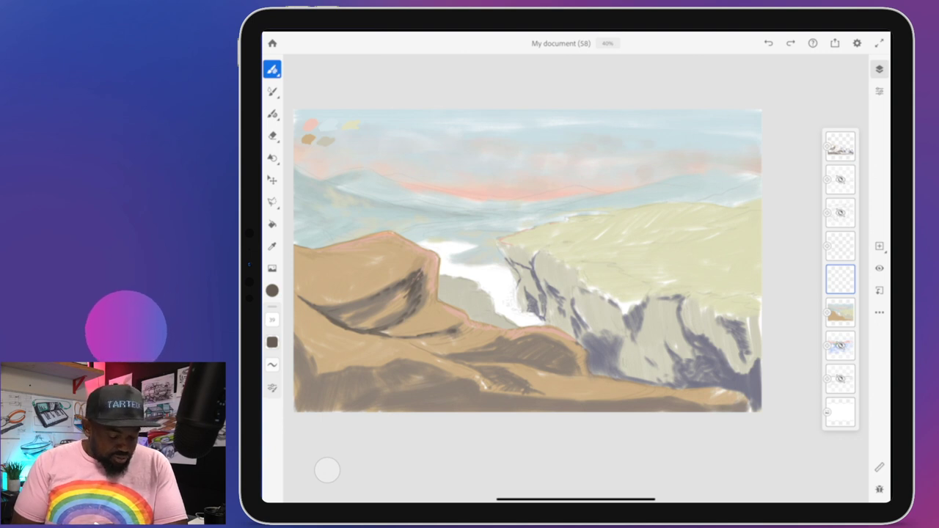
pyautogui.click(272, 69)
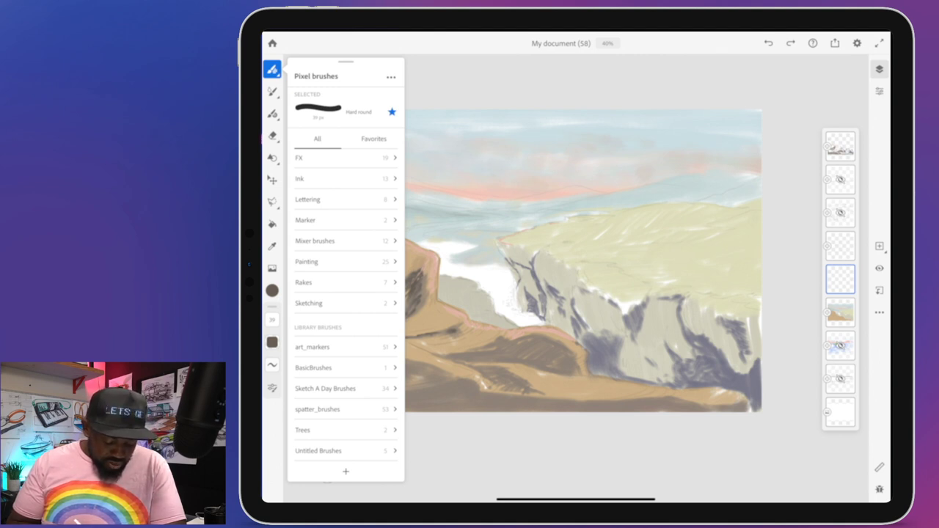
pyautogui.click(302, 430)
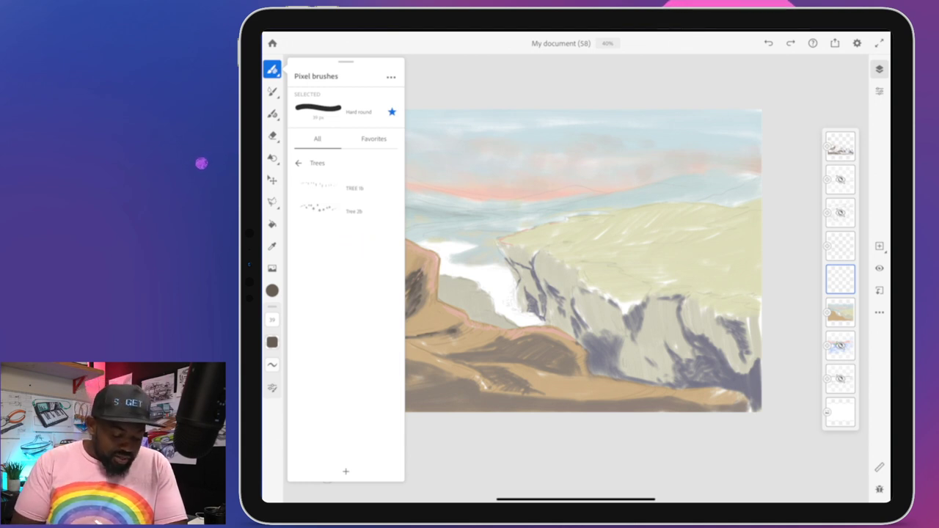
pyautogui.click(348, 187)
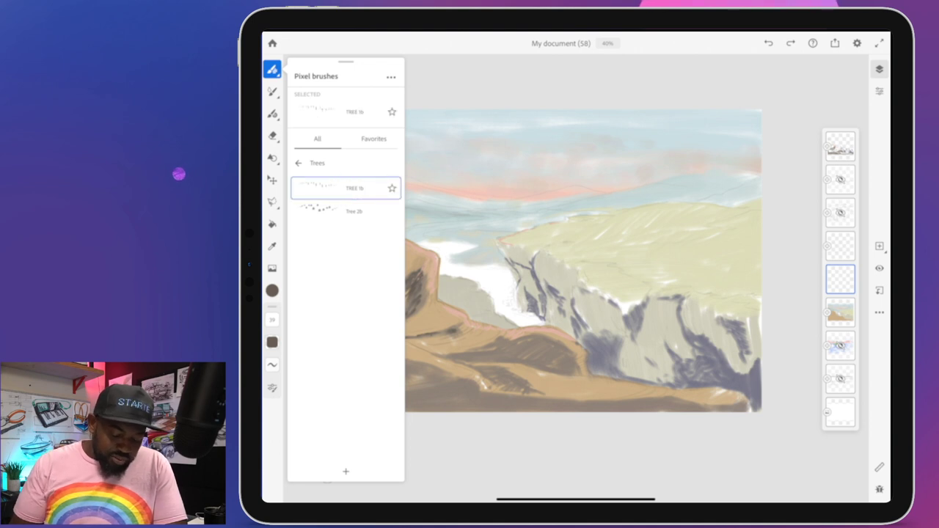
# - Try painting trees on the green plateau with the TREE 1b brush and undo the strokes
pyautogui.click(637, 256)
pyautogui.moveTo(717, 260); pyautogui.dragTo(627, 268)
pyautogui.click(749, 284)
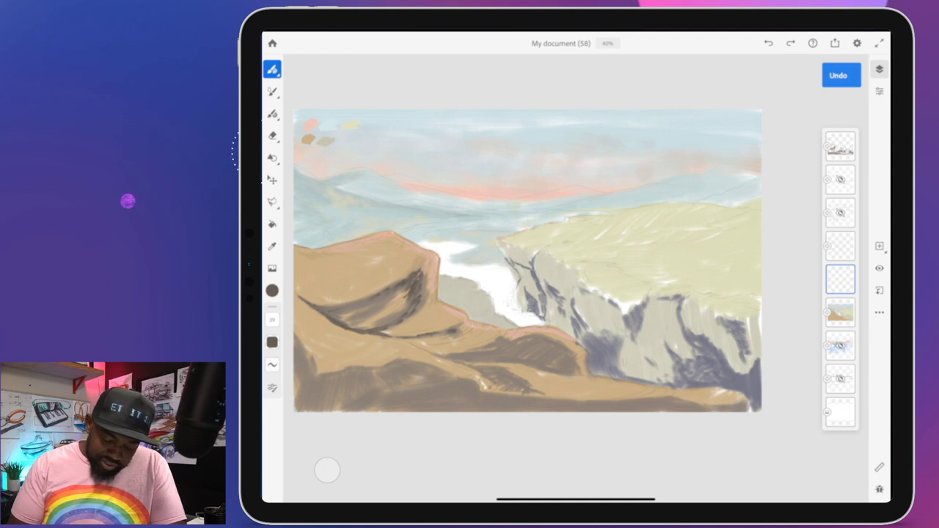
# - Set the brush size to 246 and the colour to dark blue-grey with hue 208, saturation 19 and brightness 29
pyautogui.click(271, 320)
pyautogui.moveTo(293, 345)
pyautogui.mouseDown()
pyautogui.moveTo(298, 297)
pyautogui.moveTo(300, 314)
pyautogui.mouseUp()
pyautogui.click(272, 290)
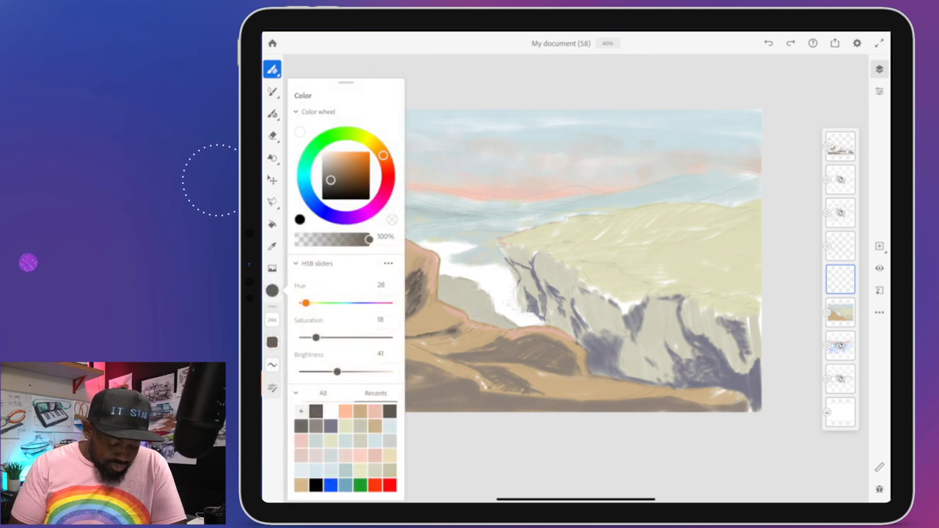
pyautogui.moveTo(330, 180)
pyautogui.mouseDown()
pyautogui.moveTo(308, 195)
pyautogui.moveTo(331, 187)
pyautogui.mouseUp()
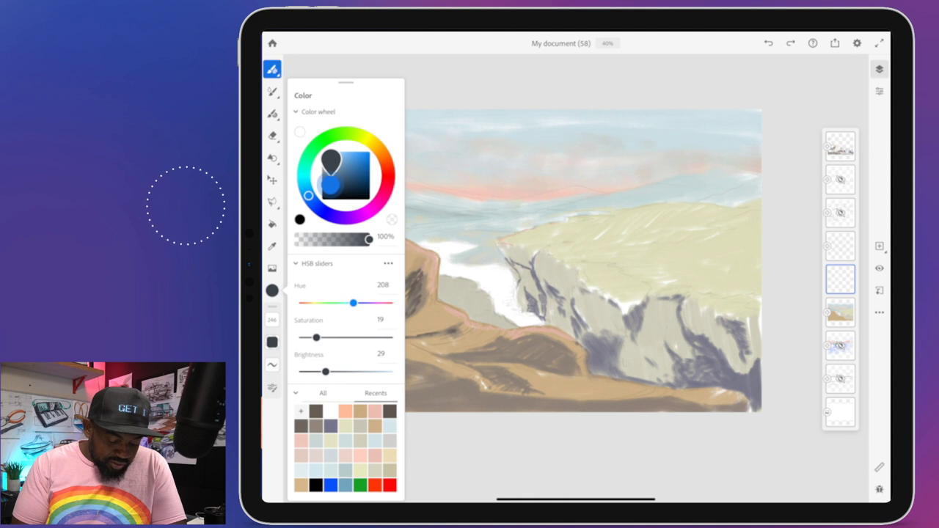
# - Paint rows of small bare trees across the green plateau with TREE 1b, undoing the unwanted strokes
pyautogui.click(740, 226)
pyautogui.moveTo(740, 226); pyautogui.dragTo(646, 232)
pyautogui.click(745, 213)
pyautogui.moveTo(745, 213)
pyautogui.mouseDown()
pyautogui.moveTo(654, 200)
pyautogui.moveTo(616, 210)
pyautogui.mouseUp()
pyautogui.click(682, 210)
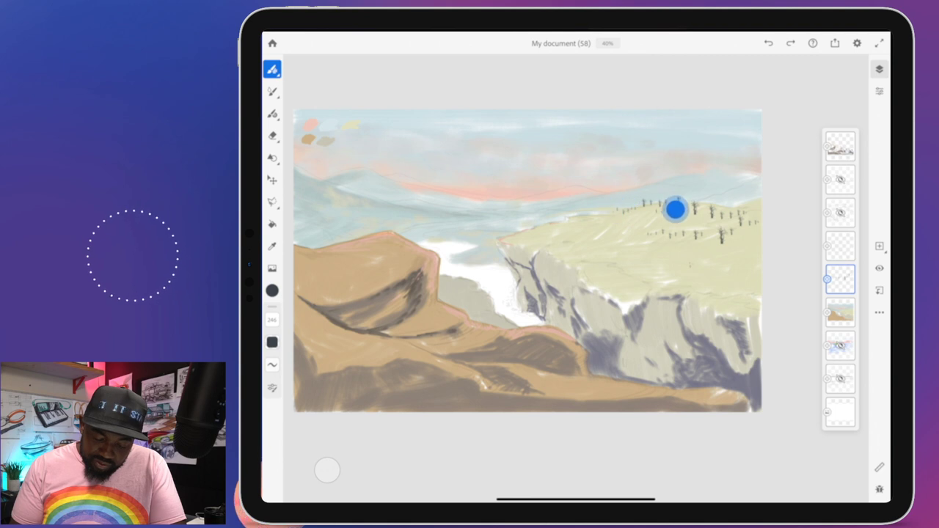
pyautogui.hotkey('ctrl', 'z')
pyautogui.moveTo(745, 212)
pyautogui.mouseDown()
pyautogui.moveTo(629, 215)
pyautogui.moveTo(709, 267)
pyautogui.moveTo(632, 215)
pyautogui.moveTo(545, 226)
pyautogui.mouseUp()
pyautogui.hotkey('ctrl', 'z')
pyautogui.hotkey('ctrl', 'z')
pyautogui.moveTo(742, 276); pyautogui.dragTo(601, 268)
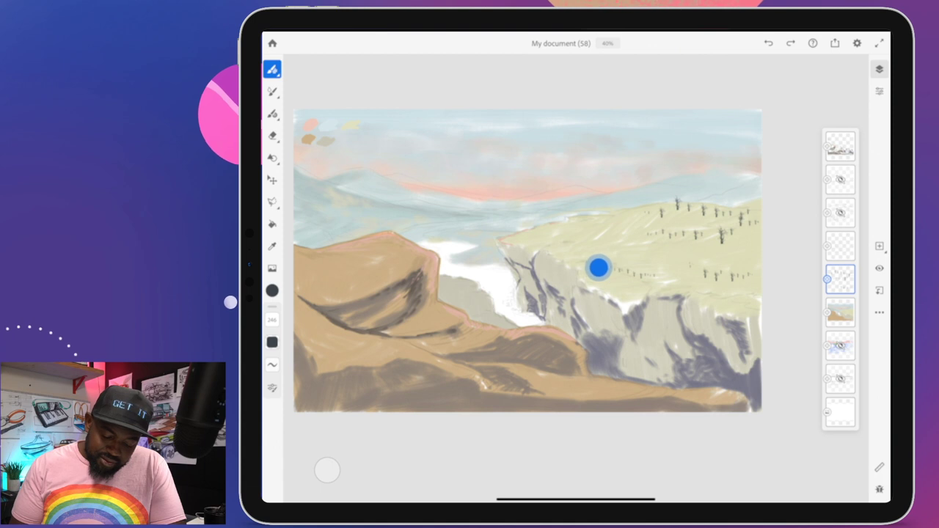
pyautogui.hotkey('ctrl', 'z')
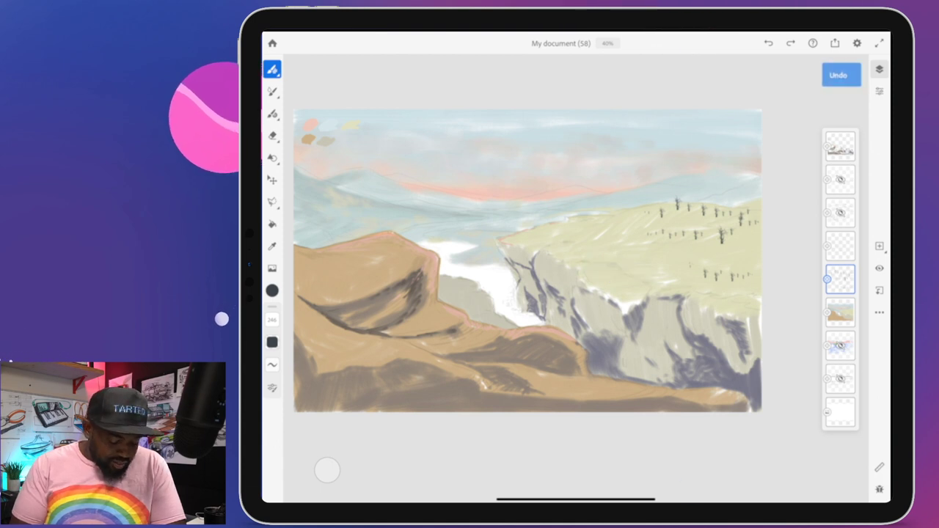
# - Switch to the Tree 2b brush and scatter leafy trees over the plateau and along its far edge
pyautogui.click(272, 69)
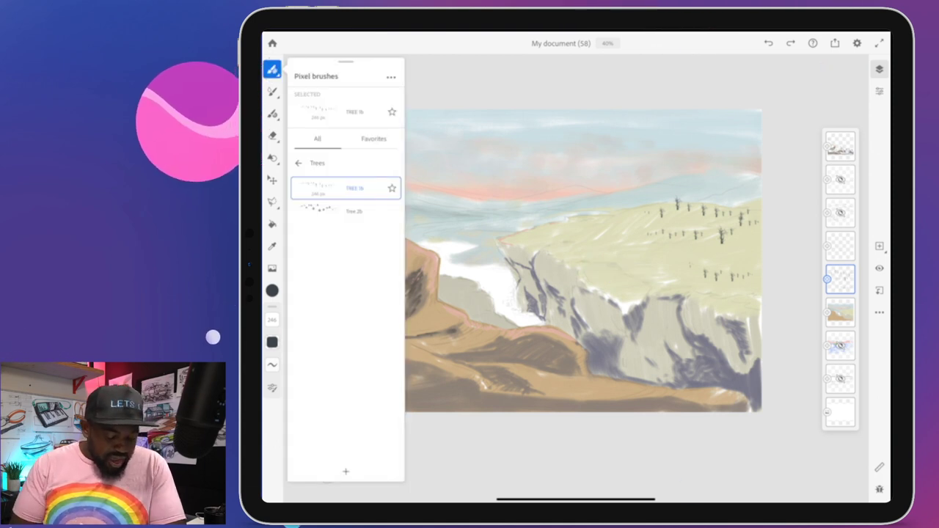
pyautogui.click(689, 214)
pyautogui.moveTo(690, 213)
pyautogui.mouseDown()
pyautogui.moveTo(643, 219)
pyautogui.moveTo(657, 207)
pyautogui.moveTo(625, 212)
pyautogui.moveTo(742, 200)
pyautogui.mouseUp()
pyautogui.moveTo(725, 232)
pyautogui.mouseDown()
pyautogui.moveTo(712, 247)
pyautogui.moveTo(677, 256)
pyautogui.moveTo(650, 242)
pyautogui.mouseUp()
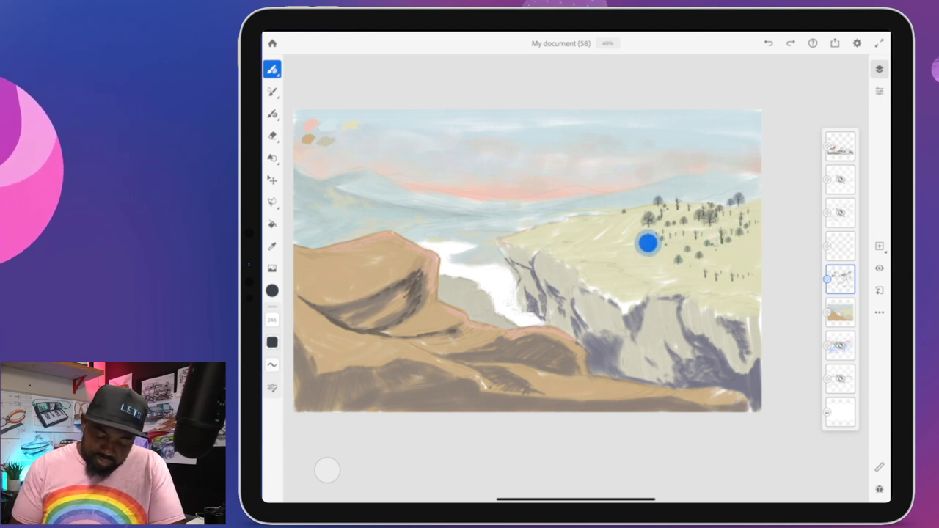
pyautogui.click(625, 243)
pyautogui.click(607, 225)
pyautogui.click(590, 228)
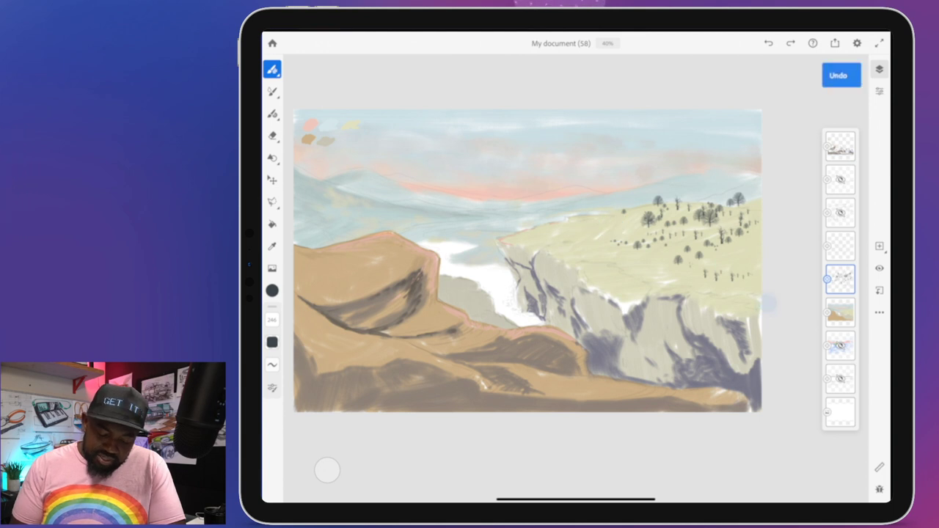
pyautogui.moveTo(614, 216); pyautogui.dragTo(554, 229)
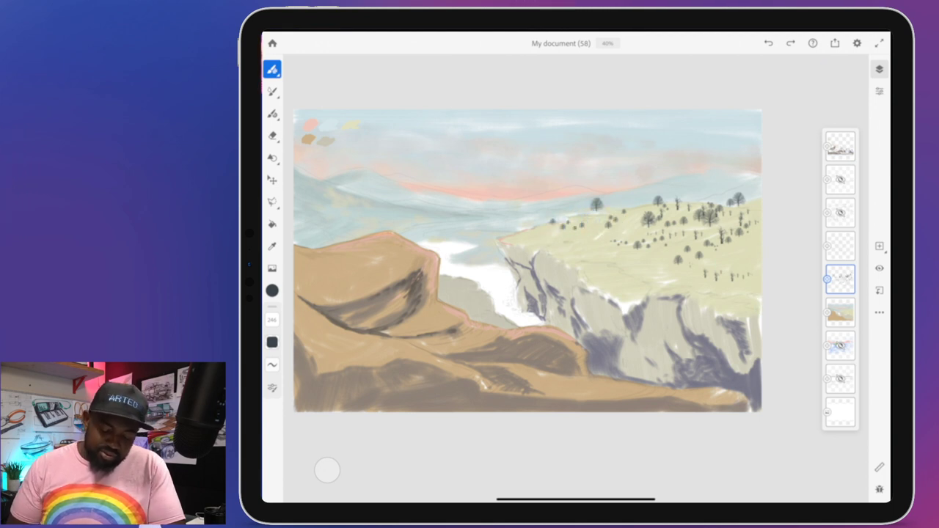
# - Paint a scattered group of small trees on the distant hillside behind the brown rock, undoing the first oversized ones
pyautogui.moveTo(652, 291); pyautogui.dragTo(687, 315)
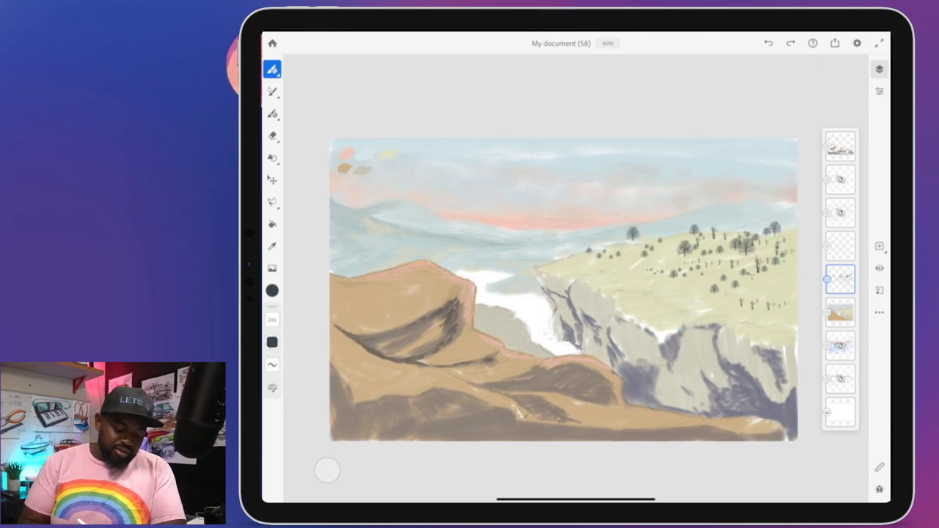
pyautogui.click(365, 274)
pyautogui.click(548, 255)
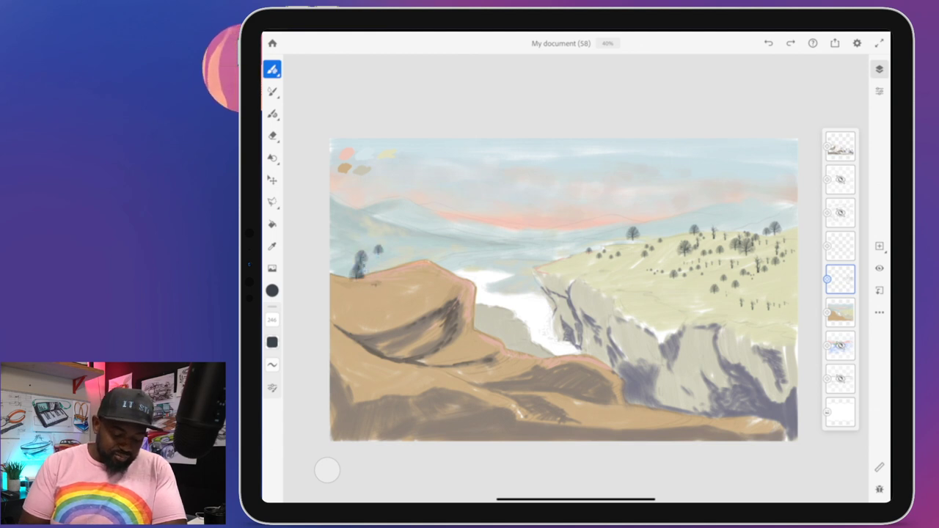
pyautogui.click(548, 265)
pyautogui.click(549, 264)
pyautogui.moveTo(330, 243)
pyautogui.mouseDown()
pyautogui.moveTo(369, 262)
pyautogui.moveTo(337, 223)
pyautogui.moveTo(393, 261)
pyautogui.mouseUp()
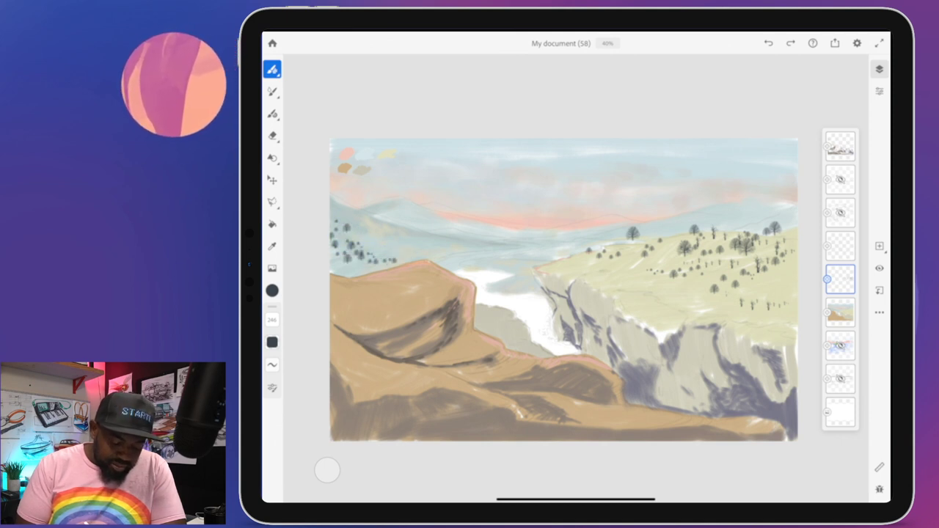
# - Select the painted landscape layer and sample peach and dark brown colours from the painting
pyautogui.moveTo(554, 443); pyautogui.dragTo(574, 402)
pyautogui.click(840, 312)
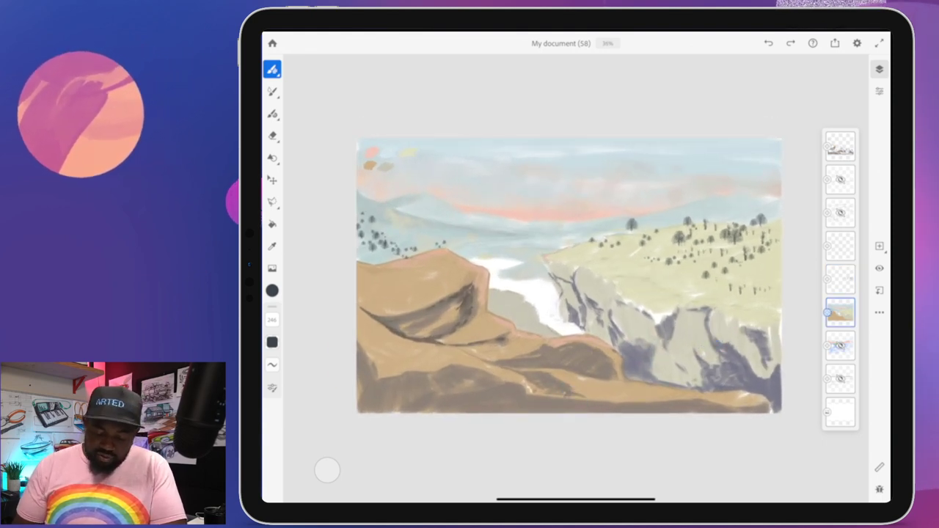
pyautogui.moveTo(558, 352); pyautogui.dragTo(562, 330)
pyautogui.moveTo(562, 225); pyautogui.dragTo(562, 224)
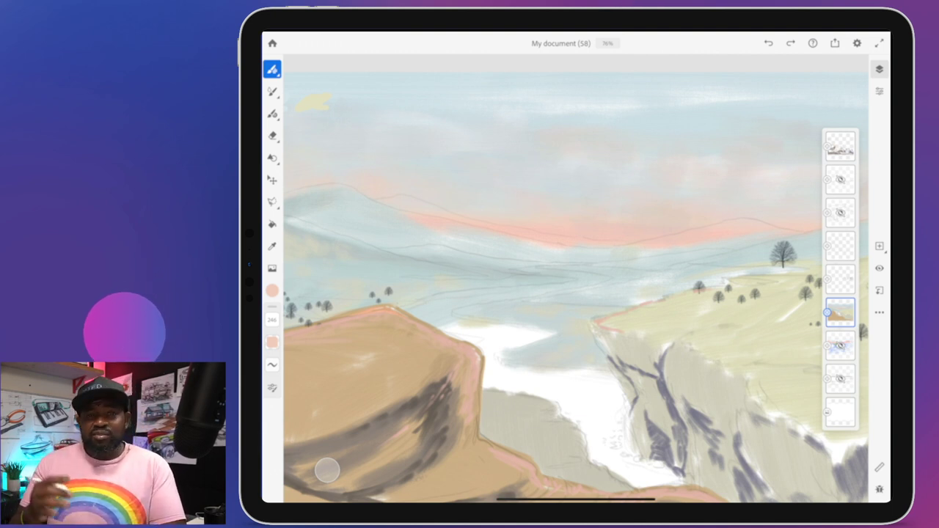
pyautogui.scroll(-3, 639, 329)
pyautogui.click(566, 310)
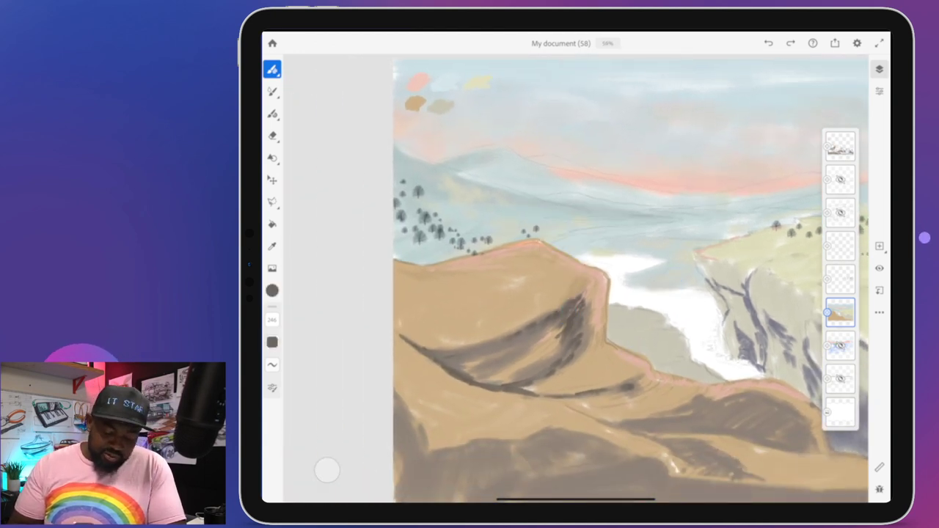
pyautogui.scroll(-3, 631, 348)
pyautogui.scroll(-1, 540, 338)
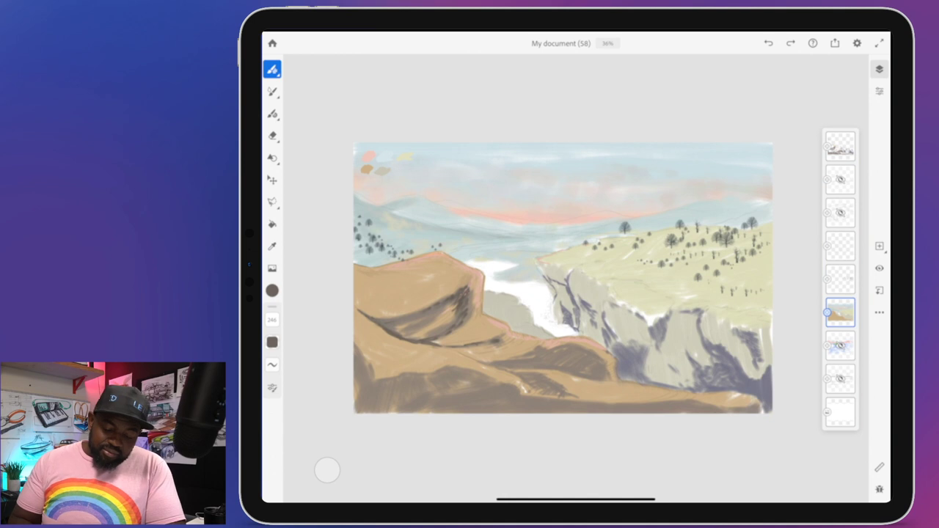
pyautogui.scroll(1, 568, 288)
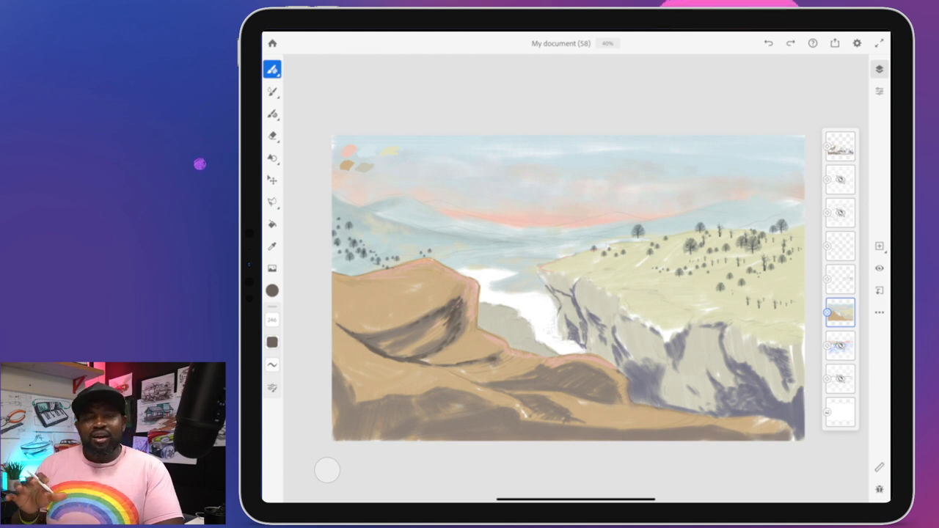
pyautogui.scroll(-2, 631, 316)
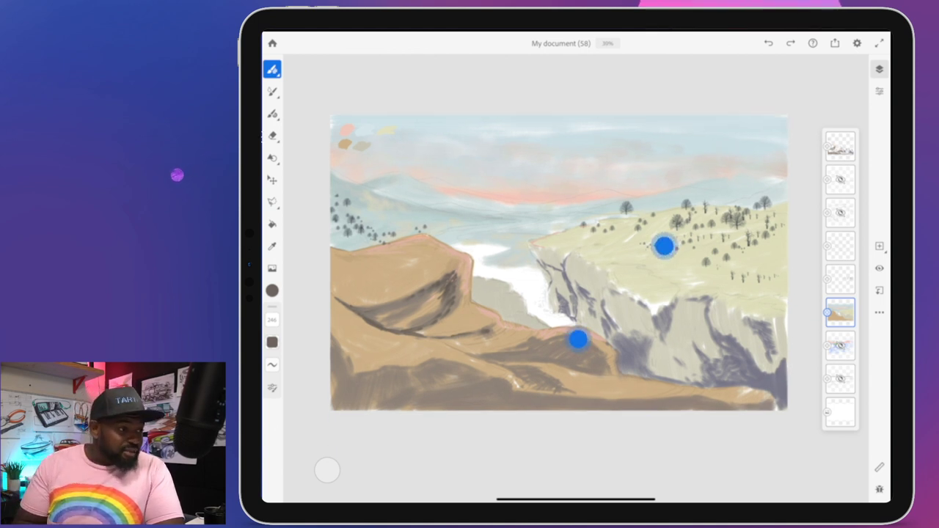
pyautogui.hscroll(3, 664, 309)
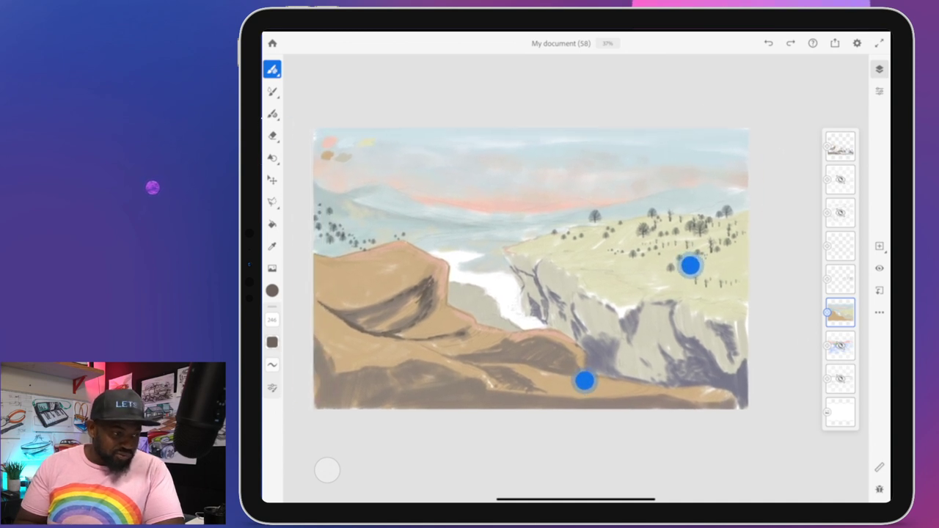
pyautogui.hscroll(-2, 660, 308)
pyautogui.scroll(1, 712, 323)
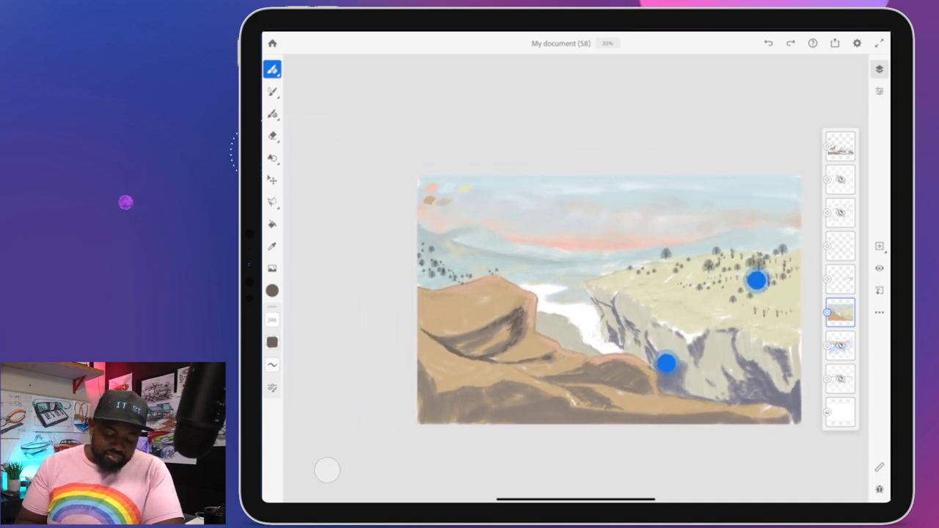
pyautogui.hscroll(3, 638, 301)
pyautogui.scroll(3, 643, 291)
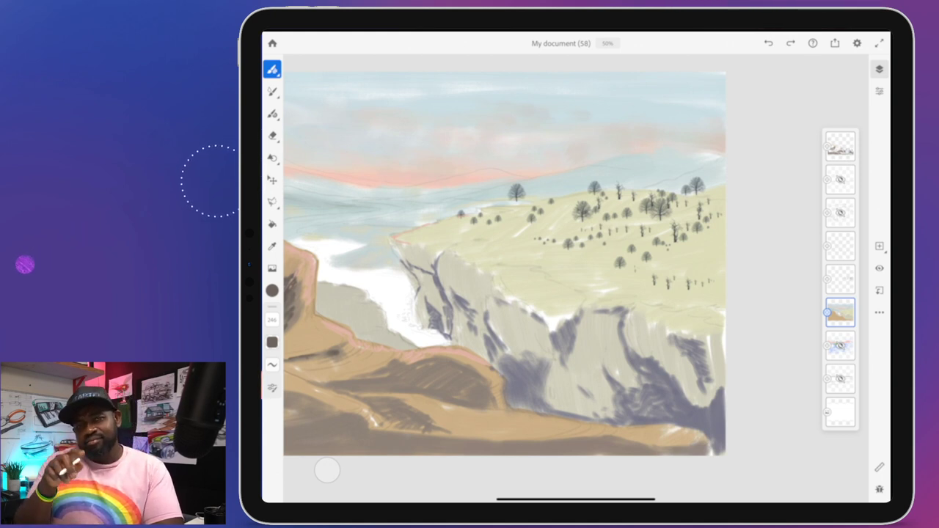
# - Select the tree layer, try to transform its trees, undo the change, and leave Transform
pyautogui.scroll(-3, 660, 292)
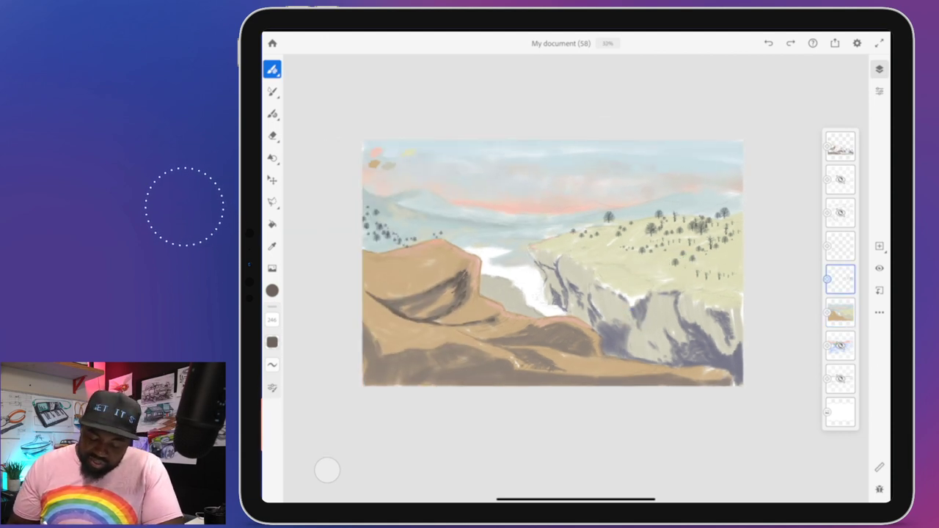
pyautogui.click(272, 180)
pyautogui.moveTo(363, 207); pyautogui.dragTo(360, 240)
pyautogui.hotkey('ctrl', 'z')
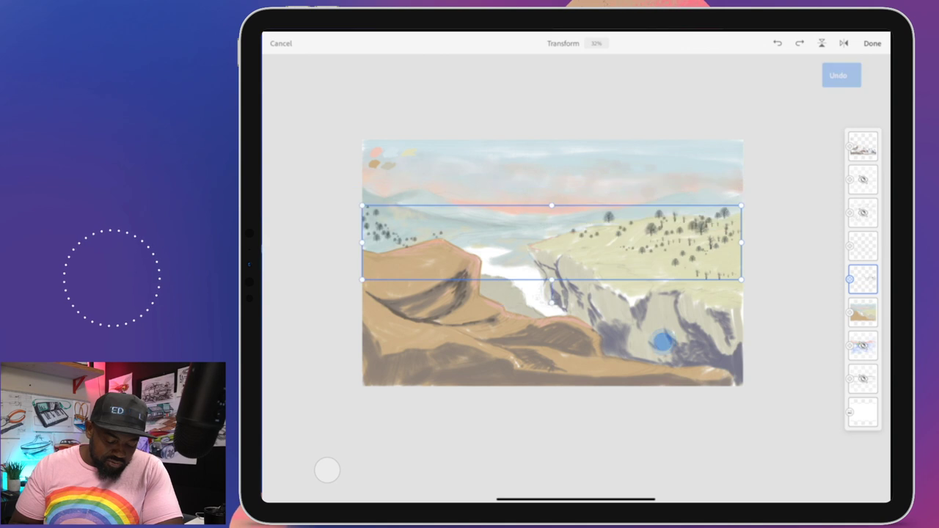
pyautogui.click(872, 44)
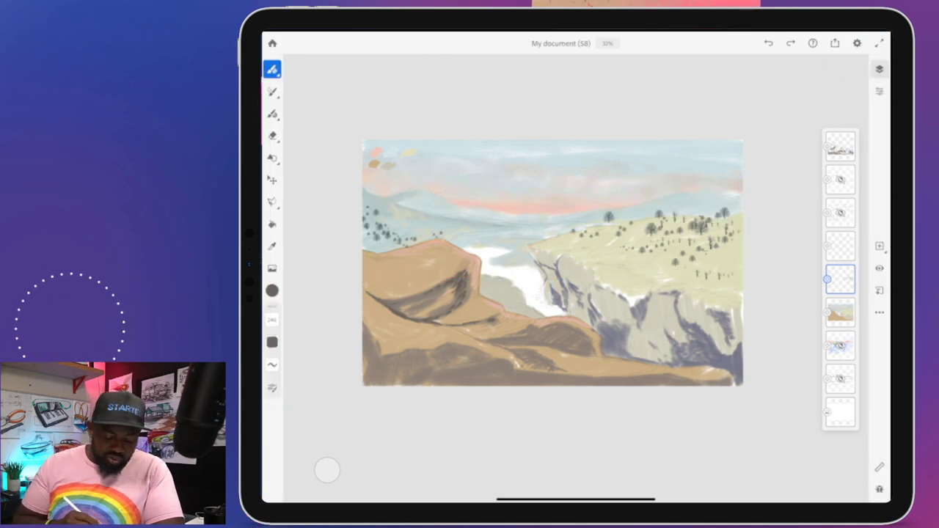
# - Sample the tan of the brown rock and lighten it to hue 35, saturation 29 and brightness 94
pyautogui.scroll(5, 572, 300)
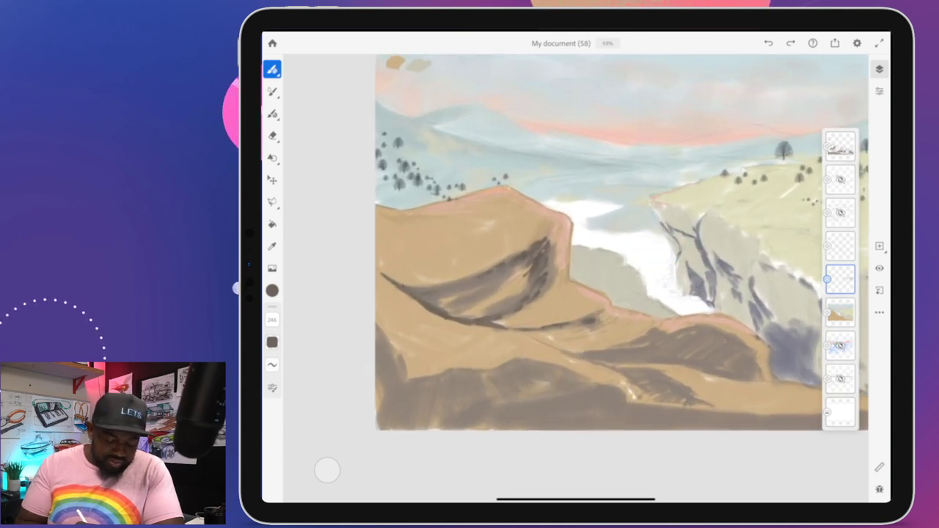
pyautogui.moveTo(513, 220); pyautogui.dragTo(513, 223)
pyautogui.click(272, 291)
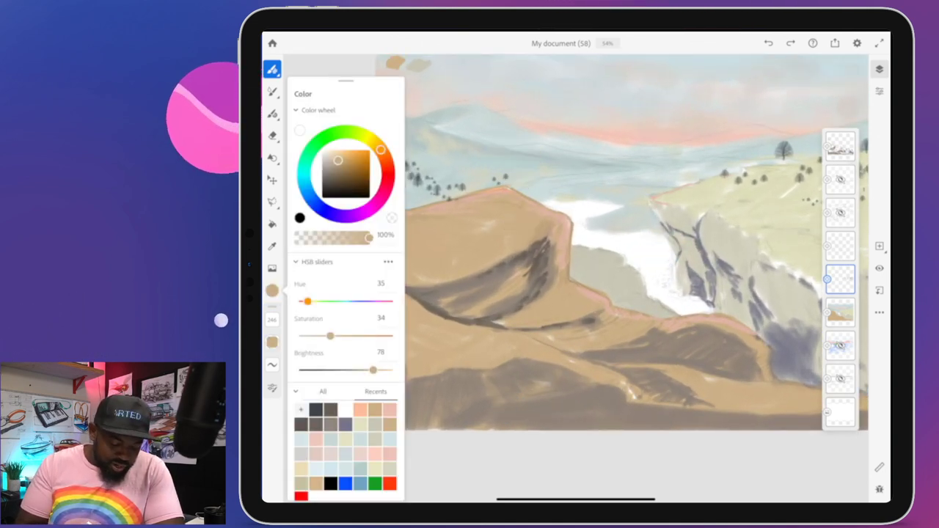
pyautogui.moveTo(334, 153); pyautogui.dragTo(335, 151)
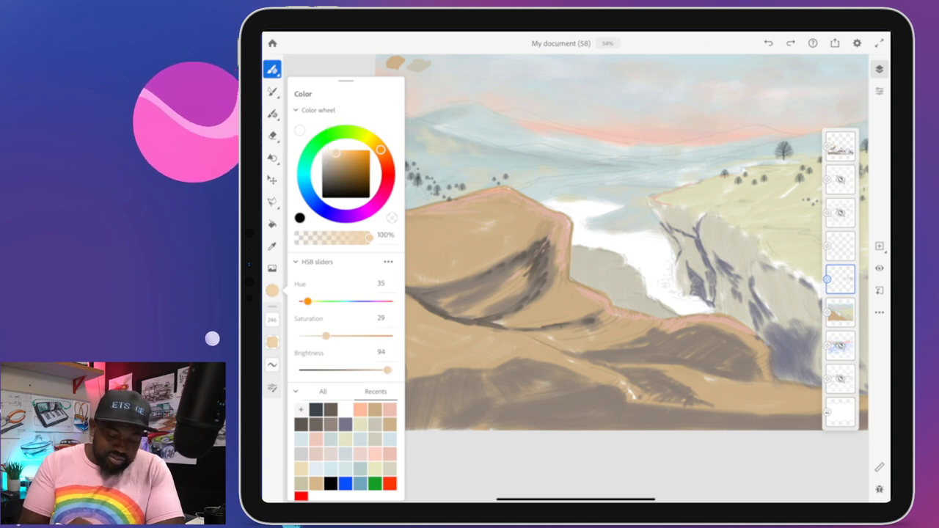
pyautogui.click(445, 287)
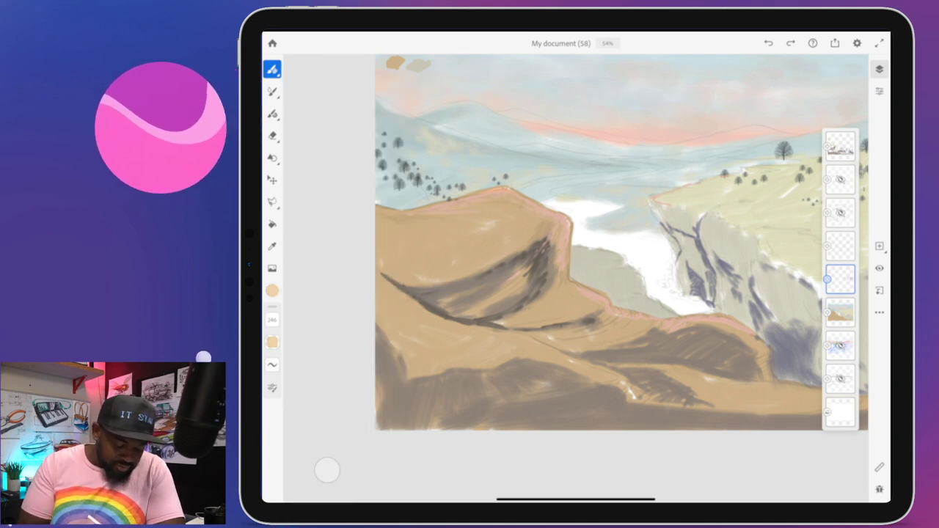
pyautogui.click(272, 291)
# - Choose the Oilpaint chunky live brush, try it on the brown rock while adjusting its size, and undo the test strokes
pyautogui.click(273, 90)
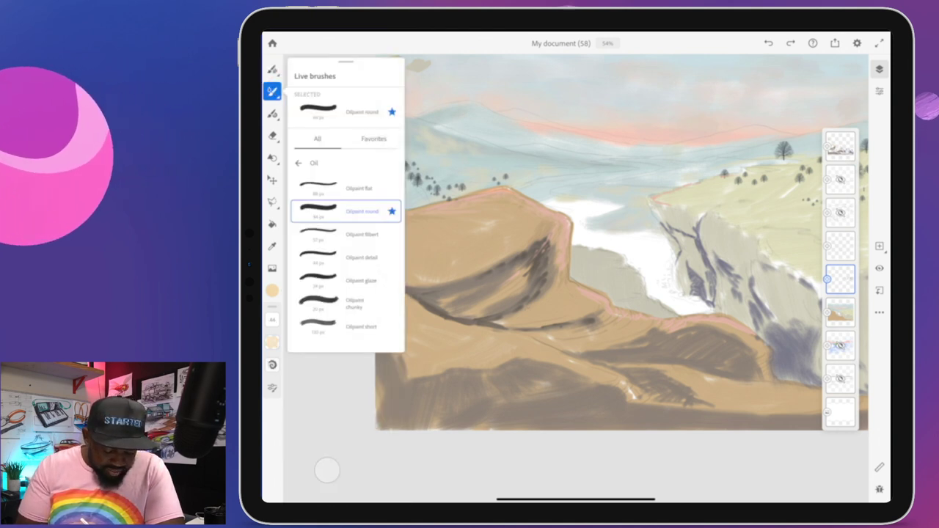
pyautogui.click(344, 304)
pyautogui.click(504, 222)
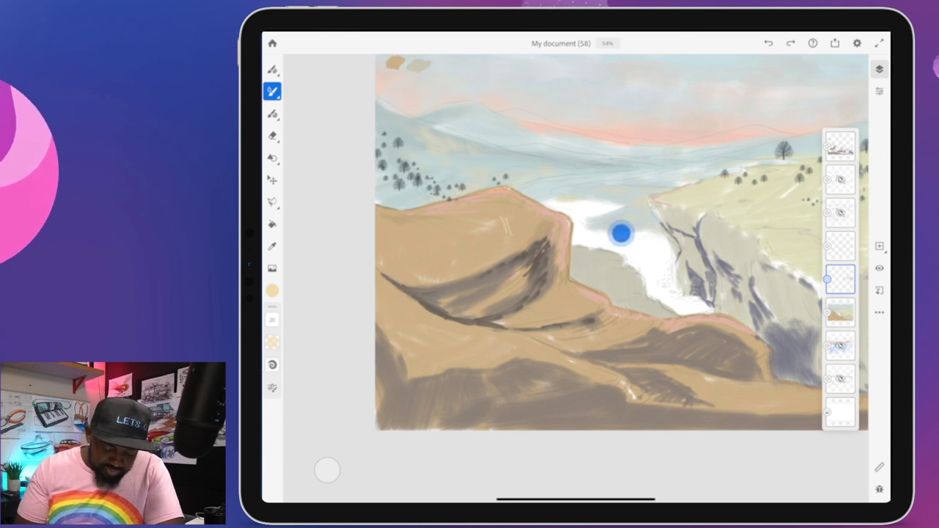
pyautogui.hotkey('ctrl', 'z')
pyautogui.moveTo(272, 320); pyautogui.dragTo(278, 288)
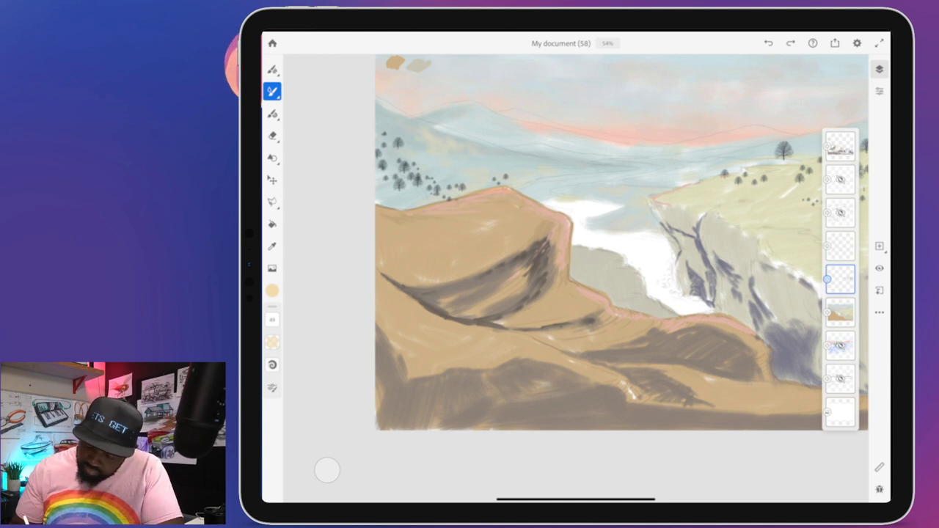
pyautogui.hotkey('ctrl', 'z')
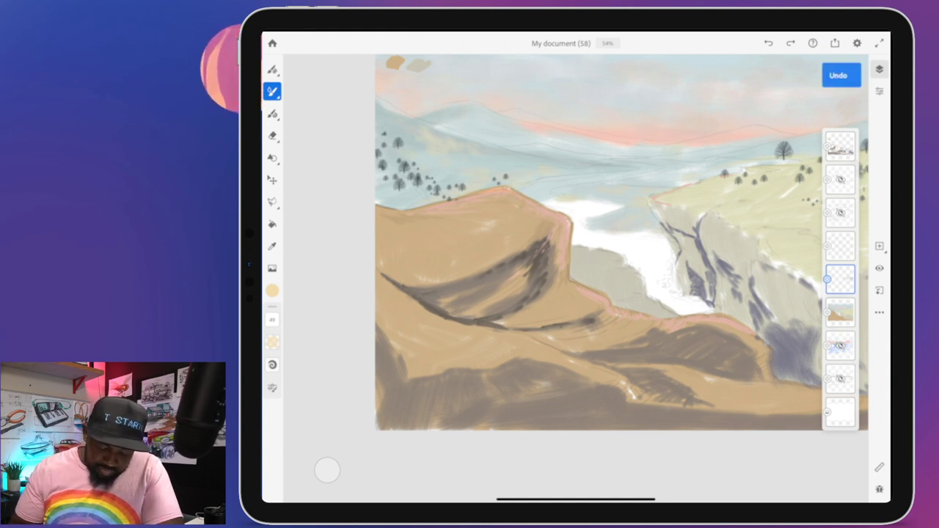
# - Select the painted landscape layer, enlarge the brush to 80, and paint a pale yellow highlight patch below the brown rock's peak
pyautogui.click(842, 308)
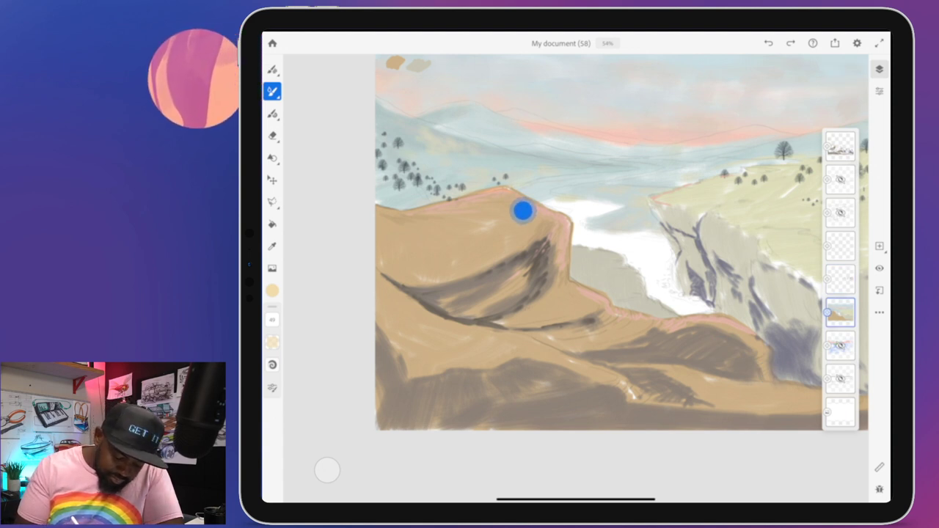
pyautogui.scroll(5, 517, 208)
pyautogui.moveTo(545, 155); pyautogui.dragTo(512, 161)
pyautogui.moveTo(272, 317); pyautogui.dragTo(272, 294)
pyautogui.moveTo(510, 161); pyautogui.dragTo(501, 163)
# - Reselect the painted landscape layer, add to the highlight patch, and set the oil brush's flow to 73
pyautogui.click(840, 246)
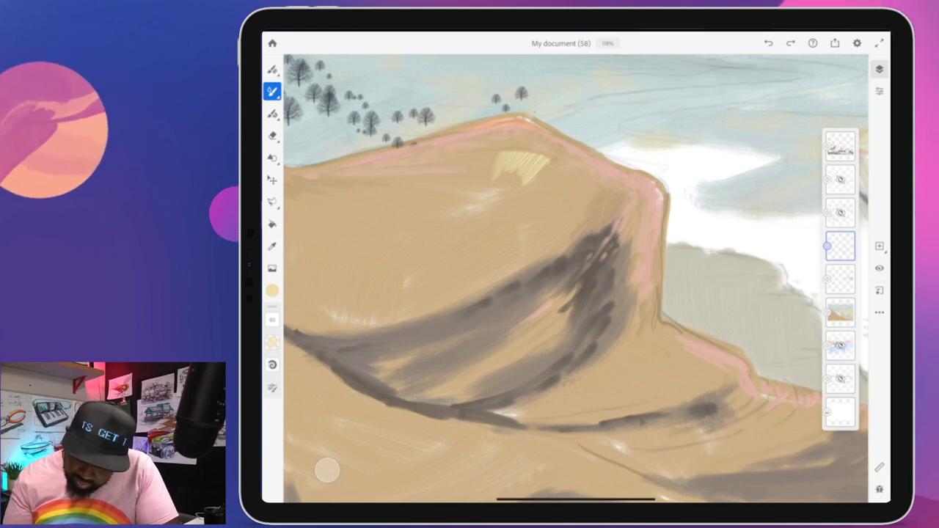
pyautogui.click(840, 279)
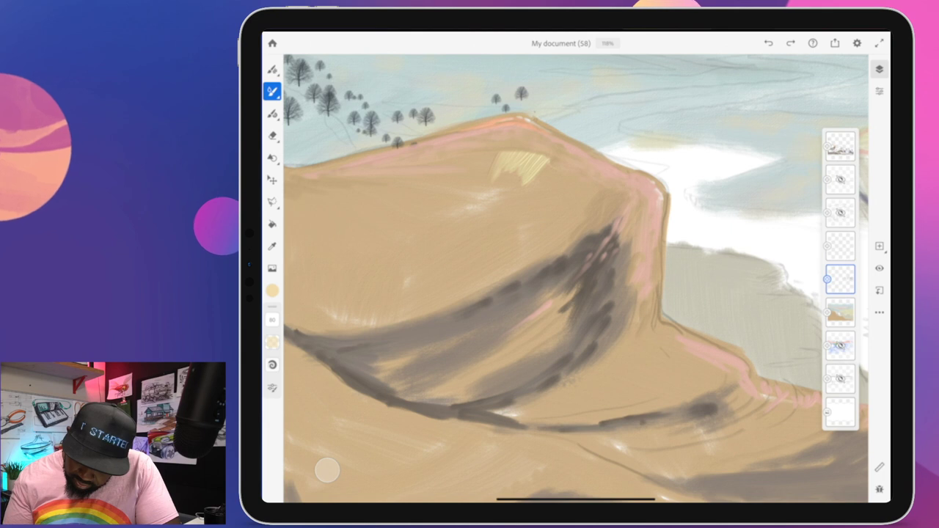
pyautogui.click(840, 312)
pyautogui.moveTo(515, 159); pyautogui.dragTo(516, 159)
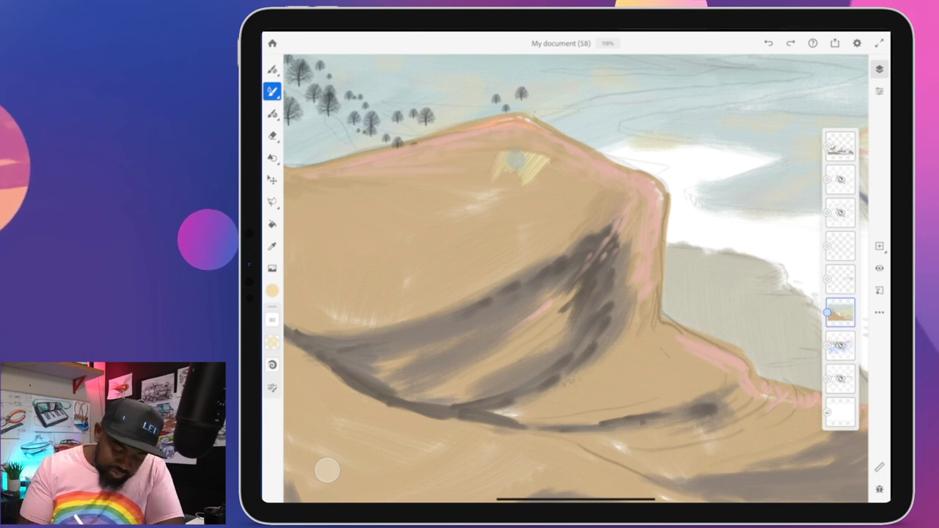
pyautogui.click(272, 342)
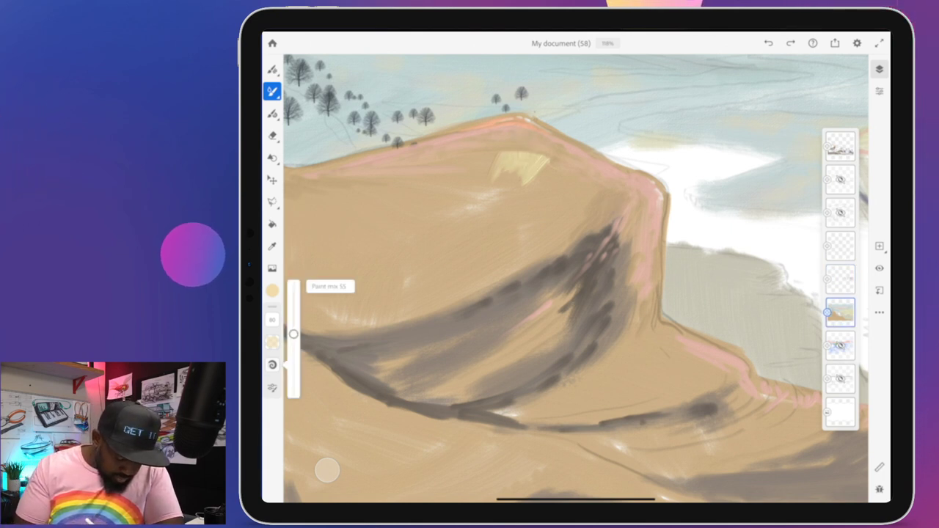
pyautogui.moveTo(293, 333); pyautogui.dragTo(294, 316)
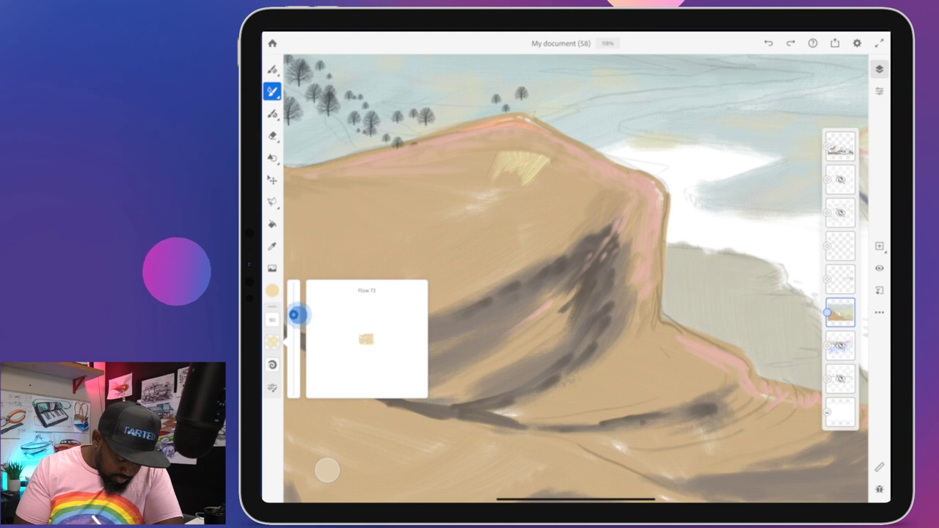
# - Blend the pale yellow highlight patch into the surrounding tan below the brown rock's peak
pyautogui.click(514, 142)
pyautogui.click(530, 143)
pyautogui.moveTo(529, 143)
pyautogui.mouseDown()
pyautogui.moveTo(553, 161)
pyautogui.moveTo(508, 165)
pyautogui.moveTo(511, 145)
pyautogui.moveTo(463, 171)
pyautogui.moveTo(492, 171)
pyautogui.moveTo(506, 191)
pyautogui.moveTo(534, 171)
pyautogui.moveTo(515, 189)
pyautogui.moveTo(493, 183)
pyautogui.moveTo(474, 199)
pyautogui.mouseUp()
pyautogui.scroll(-5, 677, 244)
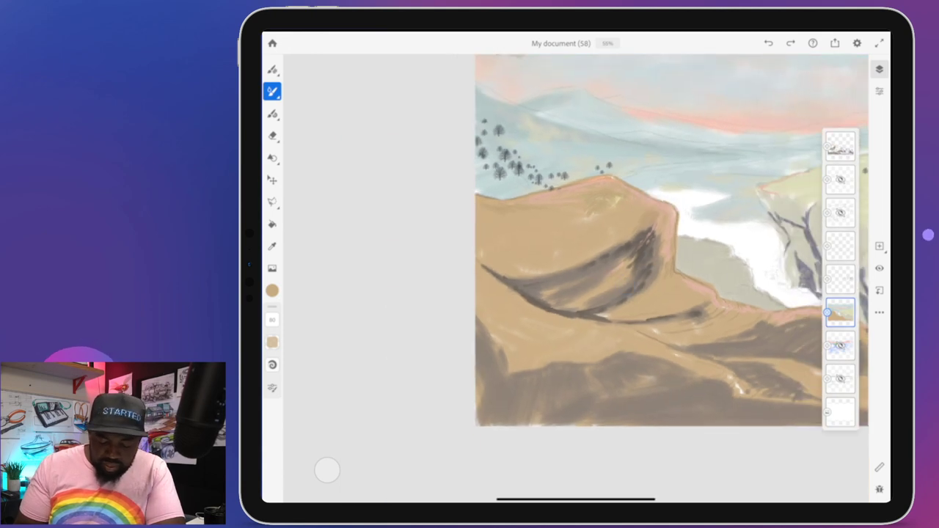
# - Pick up the pale yellow again, choose the Oilpaint round brush, and repaint the highlight below the brown rock's peak
pyautogui.scroll(3, 576, 279)
pyautogui.moveTo(585, 206); pyautogui.dragTo(587, 210)
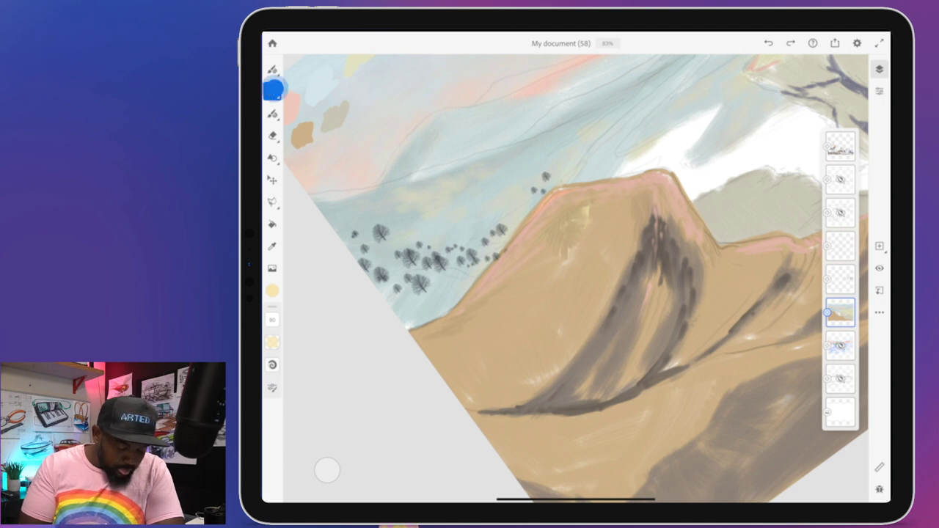
pyautogui.click(273, 90)
pyautogui.click(355, 206)
pyautogui.click(574, 204)
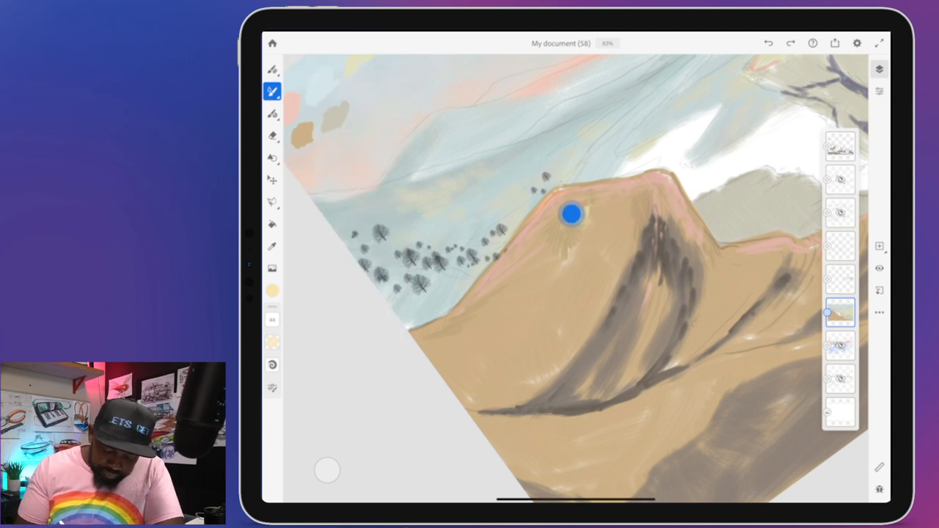
pyautogui.moveTo(567, 206); pyautogui.dragTo(575, 199)
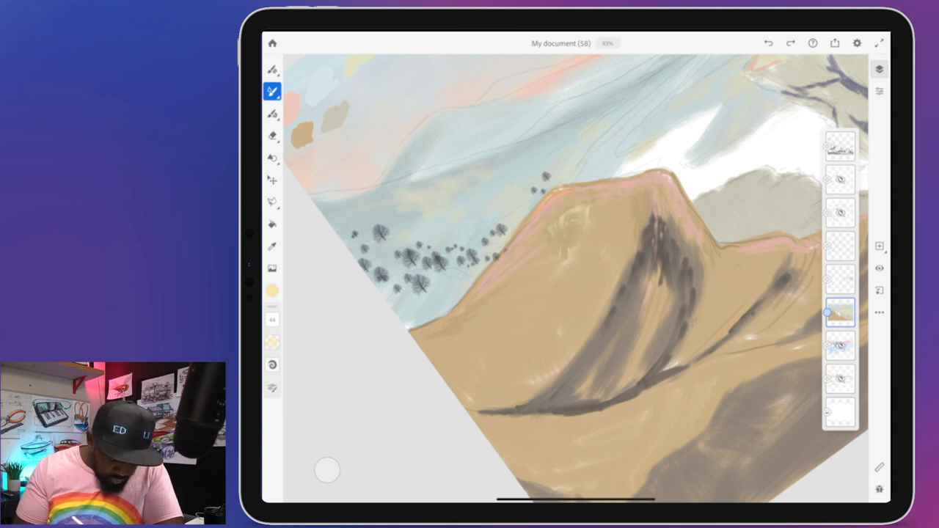
# - Set the brush size to 74 and extend the yellow highlights across the rock's upper face and along the dark crevice's edge
pyautogui.moveTo(273, 316); pyautogui.dragTo(281, 296)
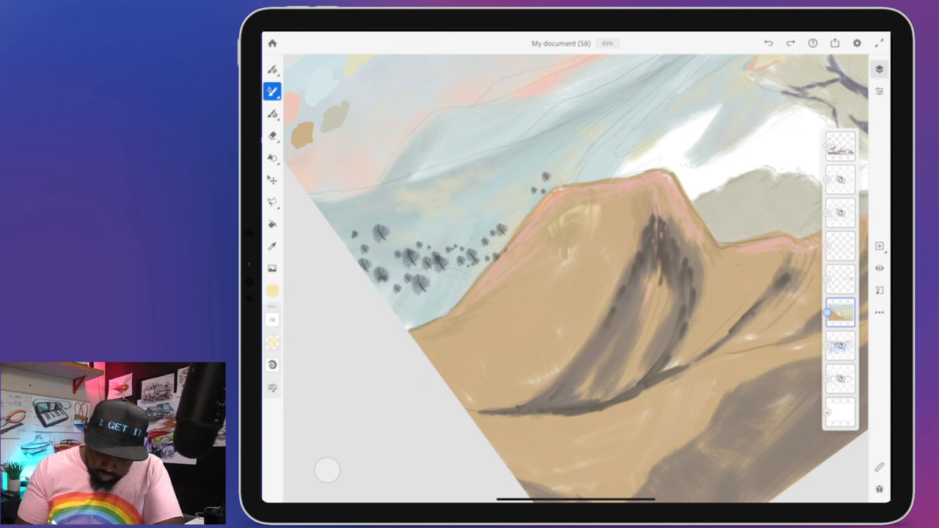
pyautogui.moveTo(559, 210); pyautogui.dragTo(571, 203)
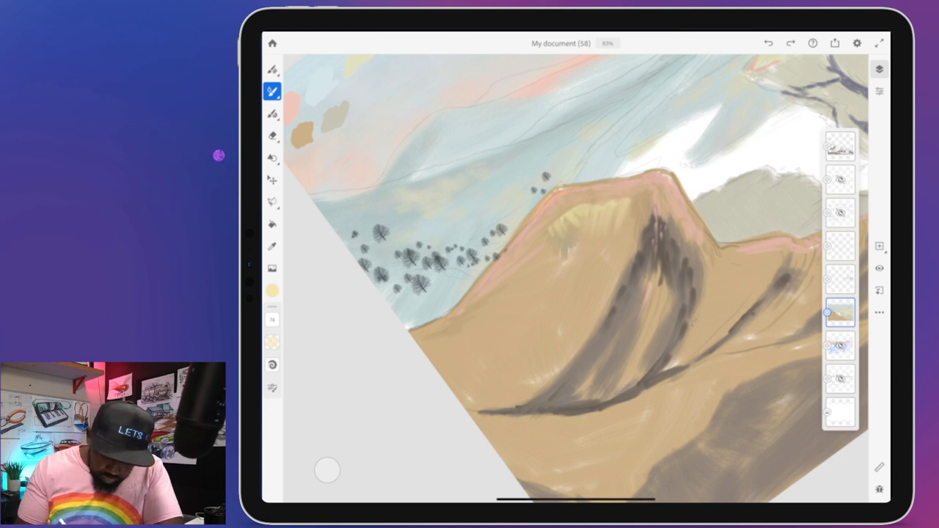
pyautogui.moveTo(543, 237)
pyautogui.mouseDown()
pyautogui.moveTo(524, 268)
pyautogui.moveTo(556, 245)
pyautogui.moveTo(561, 265)
pyautogui.moveTo(572, 248)
pyautogui.mouseUp()
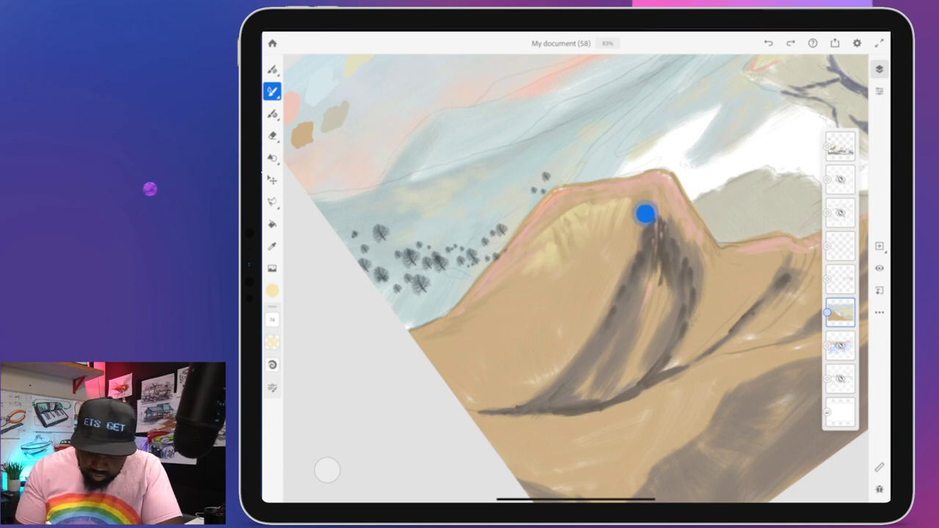
pyautogui.moveTo(613, 276); pyautogui.dragTo(602, 300)
pyautogui.moveTo(624, 253); pyautogui.dragTo(631, 219)
# - Check the top tree layer's visibility, move it directly above the painted landscape layer, and merge the two layers
pyautogui.click(840, 146)
pyautogui.click(878, 269)
pyautogui.click(878, 268)
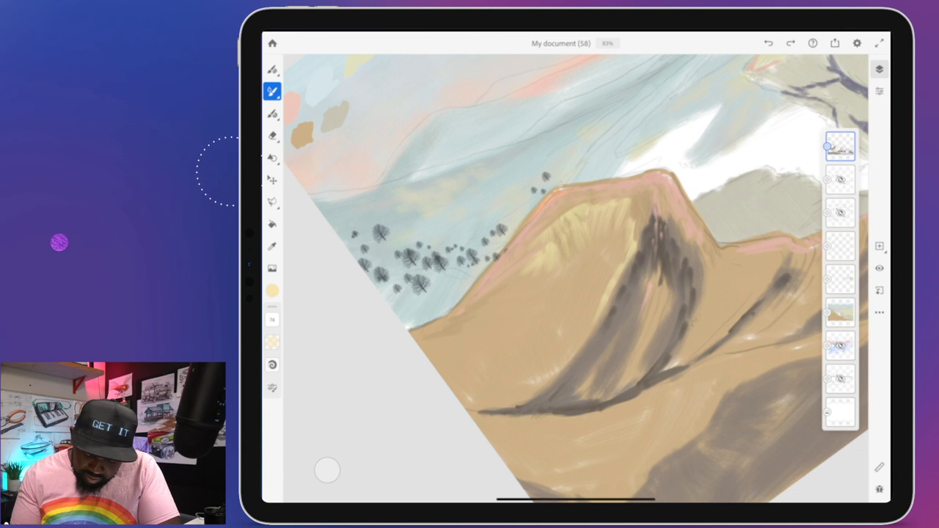
pyautogui.moveTo(840, 146); pyautogui.dragTo(840, 279)
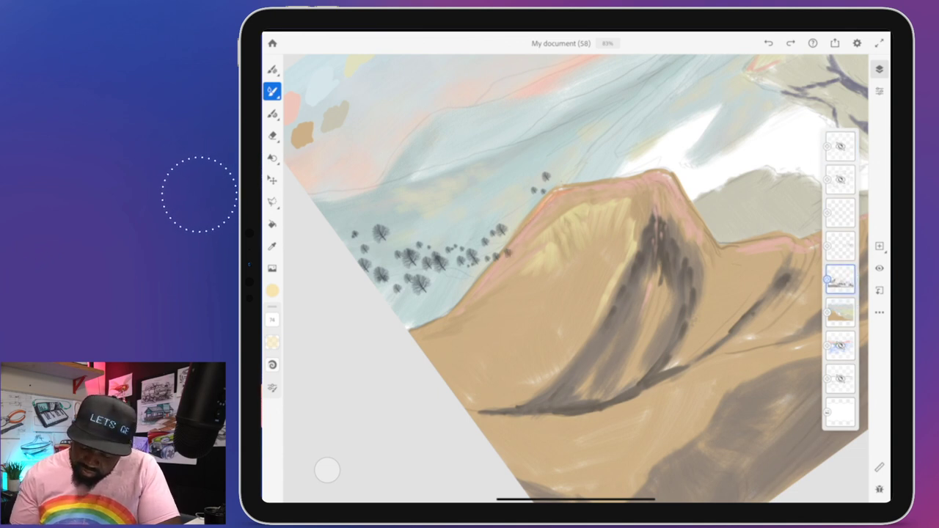
pyautogui.click(840, 279)
pyautogui.click(749, 424)
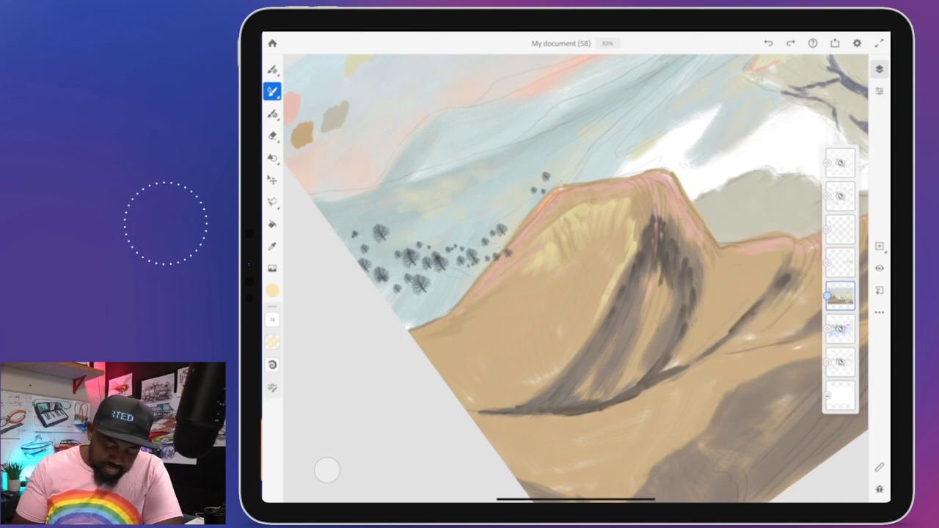
# - Soften the yellow highlights on the rock's upper face with sampled yellow and tan tones, enlarging the brush for the lower blend
pyautogui.moveTo(577, 212)
pyautogui.mouseDown()
pyautogui.moveTo(533, 247)
pyautogui.moveTo(563, 216)
pyautogui.moveTo(645, 186)
pyautogui.moveTo(644, 212)
pyautogui.moveTo(622, 235)
pyautogui.moveTo(624, 199)
pyautogui.moveTo(584, 219)
pyautogui.mouseUp()
pyautogui.moveTo(573, 223)
pyautogui.mouseDown()
pyautogui.moveTo(516, 264)
pyautogui.moveTo(504, 286)
pyautogui.moveTo(565, 243)
pyautogui.moveTo(562, 233)
pyautogui.moveTo(551, 270)
pyautogui.moveTo(584, 220)
pyautogui.moveTo(608, 228)
pyautogui.moveTo(628, 220)
pyautogui.moveTo(625, 199)
pyautogui.moveTo(636, 193)
pyautogui.moveTo(627, 246)
pyautogui.moveTo(606, 277)
pyautogui.mouseUp()
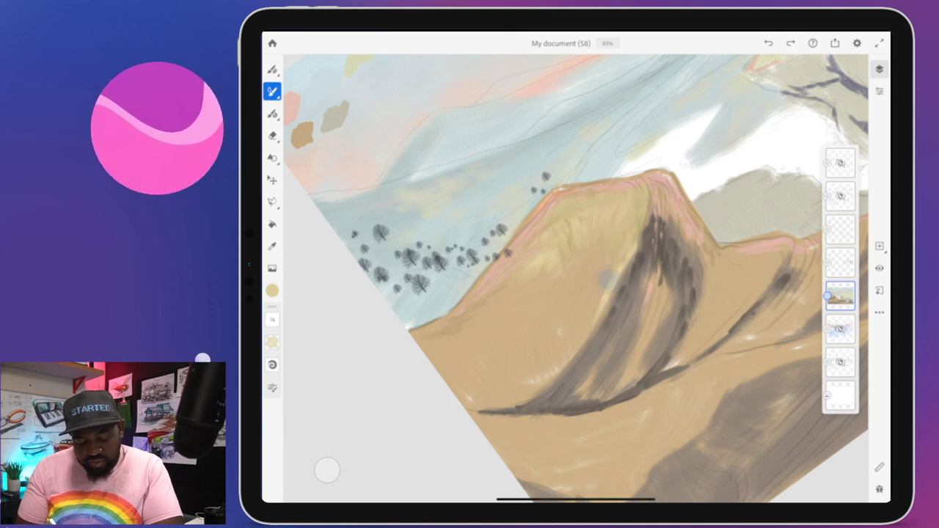
pyautogui.moveTo(653, 212)
pyautogui.mouseDown()
pyautogui.moveTo(663, 193)
pyautogui.moveTo(669, 210)
pyautogui.moveTo(661, 265)
pyautogui.moveTo(604, 278)
pyautogui.moveTo(622, 257)
pyautogui.moveTo(589, 315)
pyautogui.mouseUp()
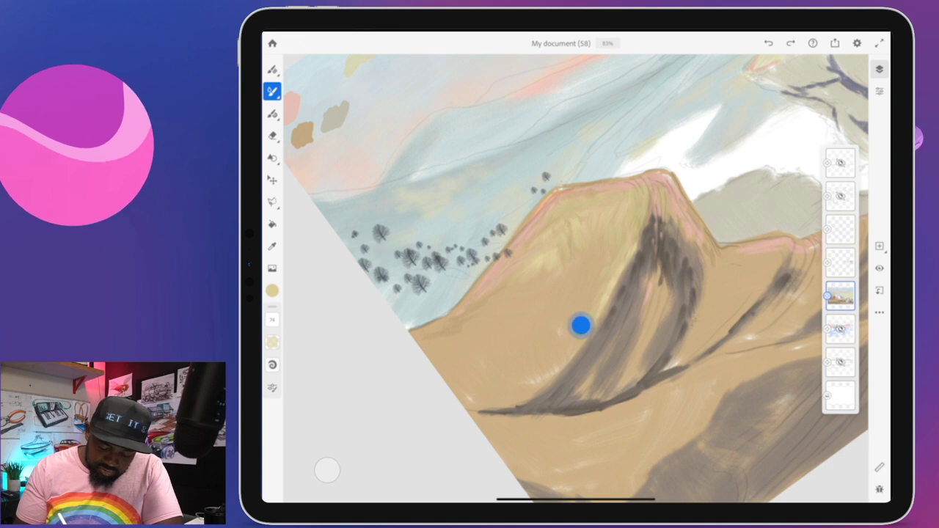
pyautogui.moveTo(614, 281); pyautogui.dragTo(614, 279)
pyautogui.moveTo(273, 316); pyautogui.dragTo(277, 295)
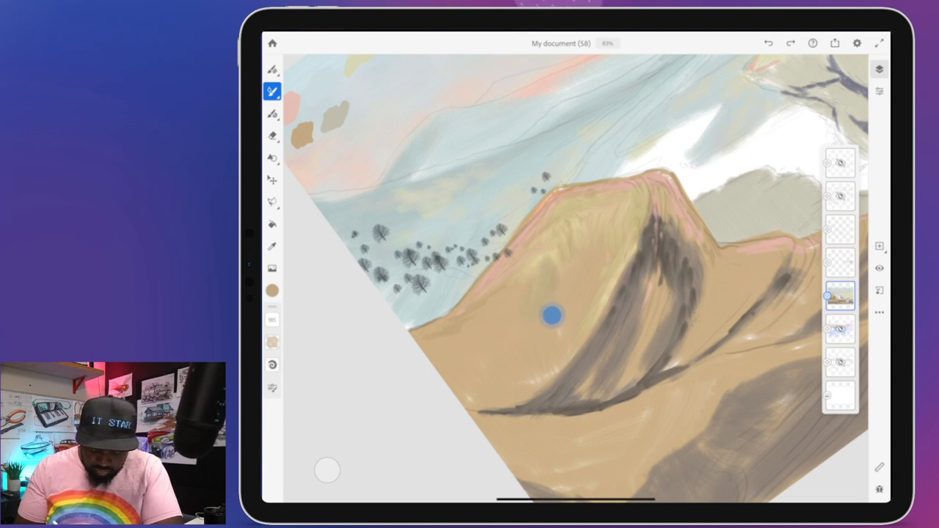
pyautogui.moveTo(550, 306)
pyautogui.mouseDown()
pyautogui.moveTo(545, 286)
pyautogui.moveTo(489, 321)
pyautogui.moveTo(500, 291)
pyautogui.mouseUp()
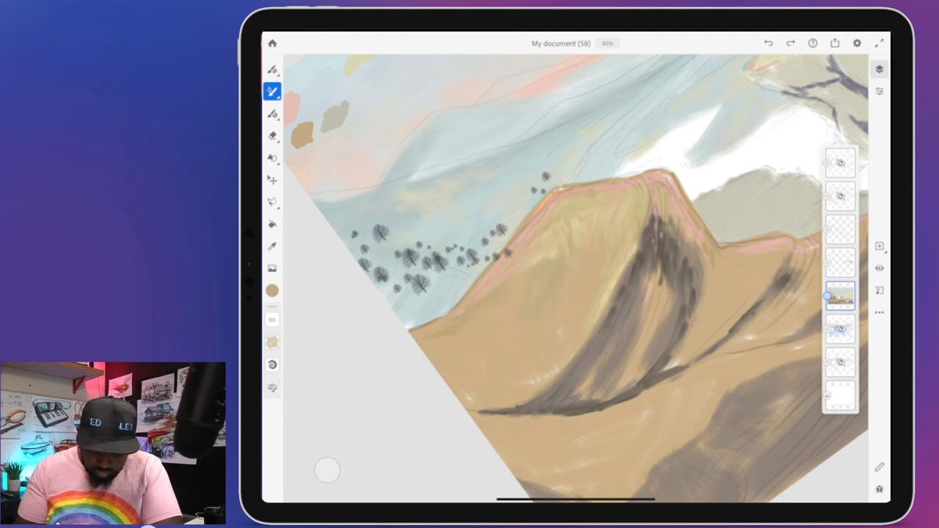
pyautogui.moveTo(567, 253)
pyautogui.mouseDown()
pyautogui.moveTo(591, 250)
pyautogui.moveTo(570, 277)
pyautogui.moveTo(580, 294)
pyautogui.moveTo(549, 317)
pyautogui.moveTo(625, 333)
pyautogui.moveTo(566, 318)
pyautogui.mouseUp()
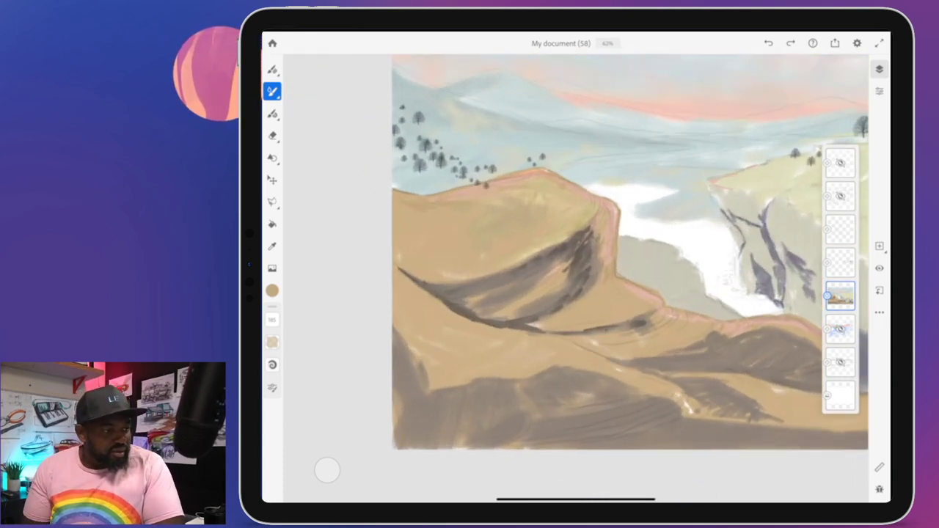
# - Try broad tan strokes on the ledge beneath the dark crevice and undo them
pyautogui.moveTo(598, 306); pyautogui.dragTo(593, 312)
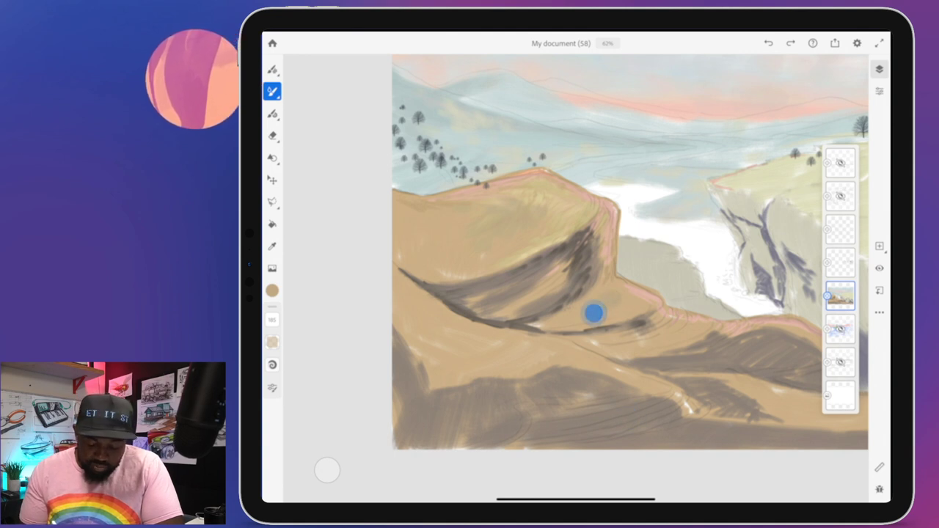
pyautogui.hotkey('ctrl', 'z')
pyautogui.moveTo(690, 304); pyautogui.dragTo(682, 310)
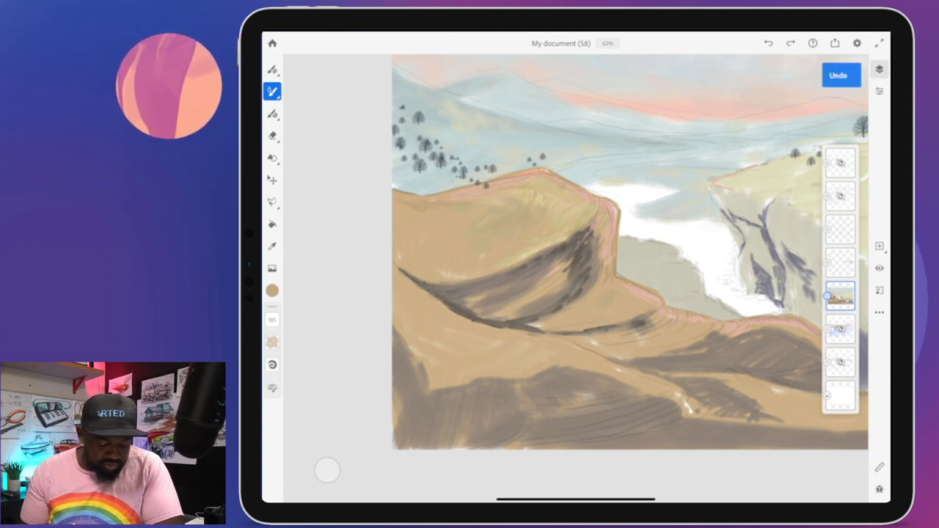
# - Sample the yellow highlight on the rock and lighten it to about hue 48, saturation 25 and brightness 95
pyautogui.moveTo(541, 195); pyautogui.dragTo(539, 196)
pyautogui.click(271, 291)
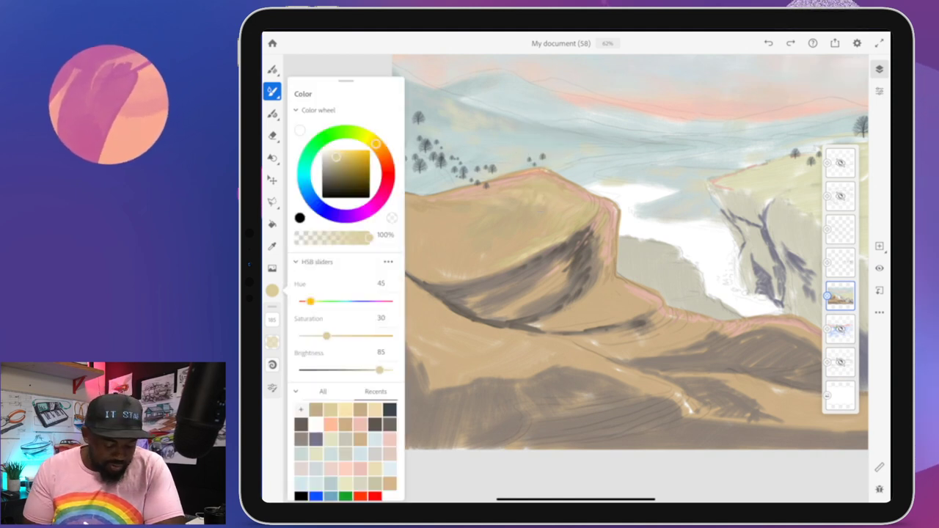
pyautogui.click(271, 291)
pyautogui.click(271, 290)
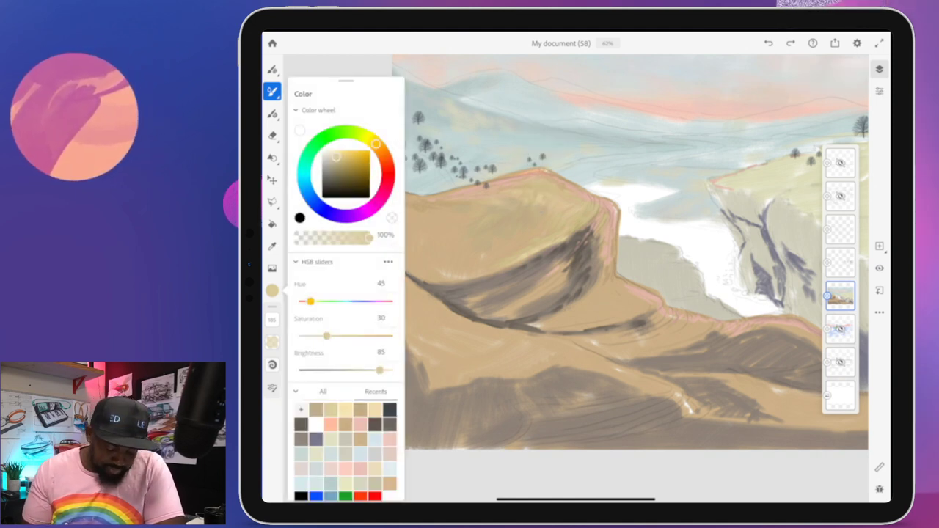
pyautogui.moveTo(334, 155); pyautogui.dragTo(371, 140)
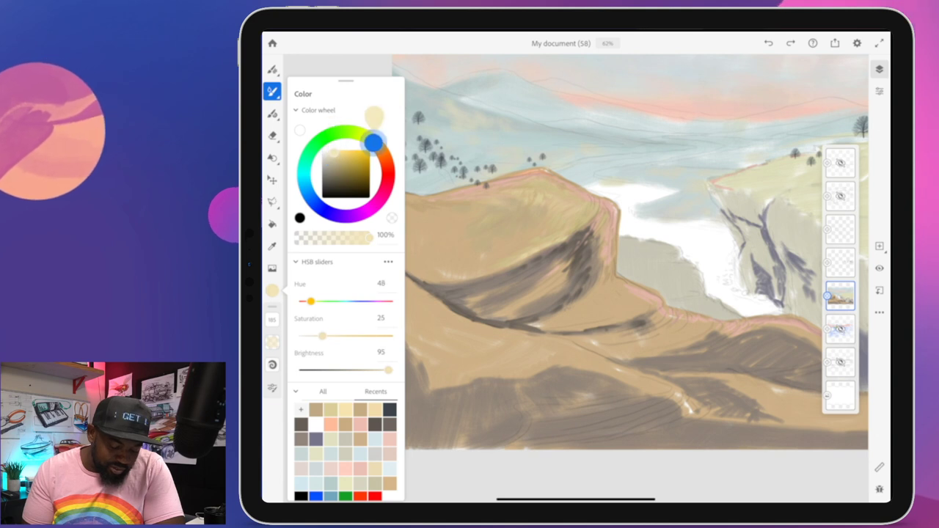
# - Paint light yellow highlights on the ledge beneath the dark crevice and along the lower ridge's sunlit slope
pyautogui.moveTo(601, 301)
pyautogui.mouseDown()
pyautogui.moveTo(594, 311)
pyautogui.moveTo(613, 316)
pyautogui.moveTo(625, 297)
pyautogui.moveTo(597, 304)
pyautogui.mouseUp()
pyautogui.moveTo(661, 340); pyautogui.dragTo(688, 331)
pyautogui.moveTo(620, 351)
pyautogui.mouseDown()
pyautogui.moveTo(666, 327)
pyautogui.moveTo(690, 330)
pyautogui.mouseUp()
# - Set the brush size to 73 and paint light yellow highlights along the crest of the lower ridge beside the grey cliff
pyautogui.moveTo(661, 250); pyautogui.dragTo(513, 234)
pyautogui.moveTo(272, 320); pyautogui.dragTo(272, 345)
pyautogui.click(614, 288)
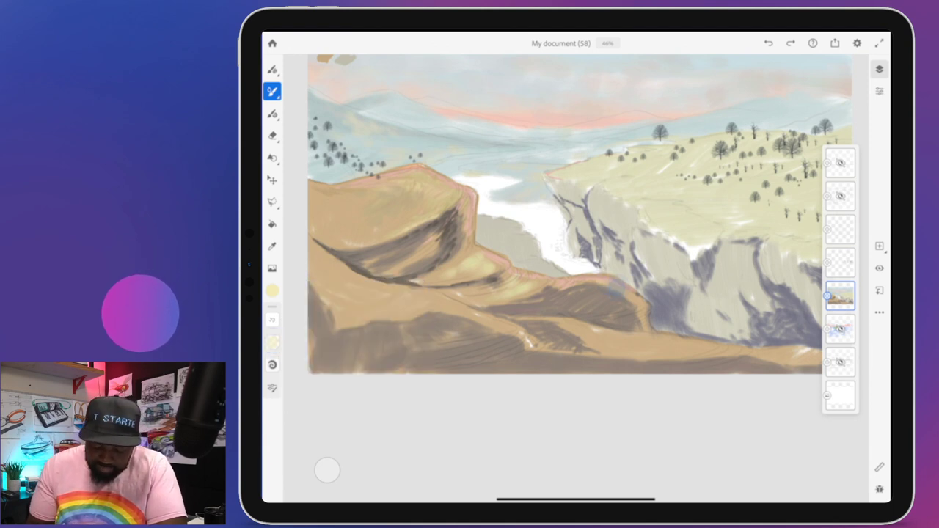
pyautogui.moveTo(635, 296)
pyautogui.mouseDown()
pyautogui.moveTo(574, 284)
pyautogui.moveTo(622, 290)
pyautogui.moveTo(610, 281)
pyautogui.mouseUp()
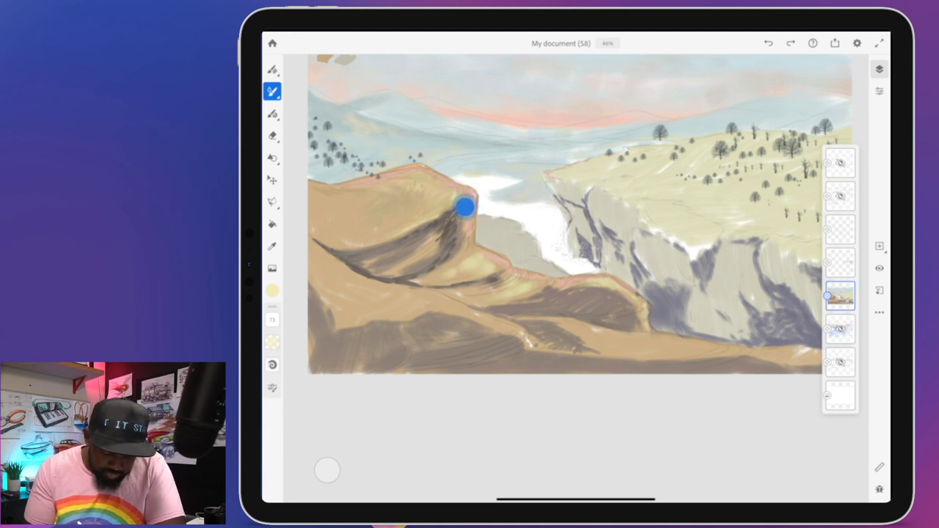
# - Paint light yellow highlights down the upper rock's steep edge, across the ledge below it, and along its sloping crest
pyautogui.moveTo(467, 240); pyautogui.dragTo(470, 212)
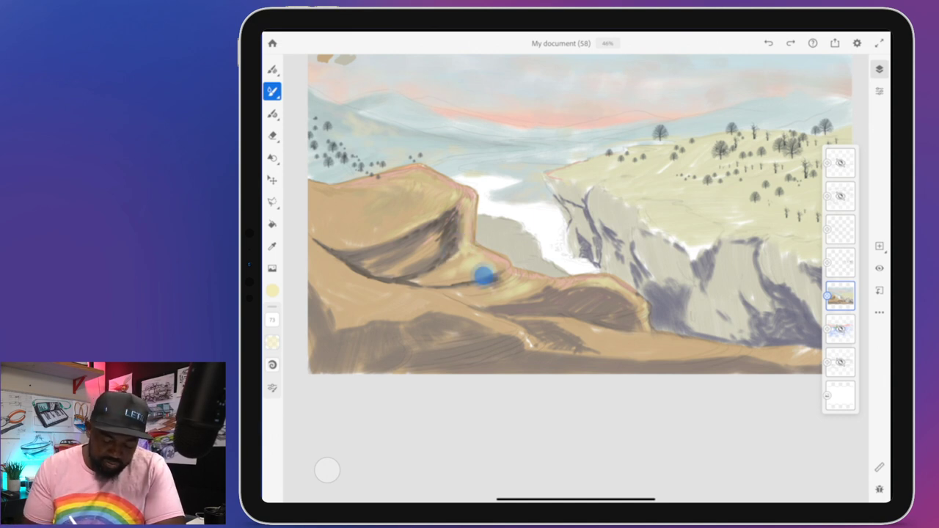
pyautogui.moveTo(451, 279); pyautogui.dragTo(499, 266)
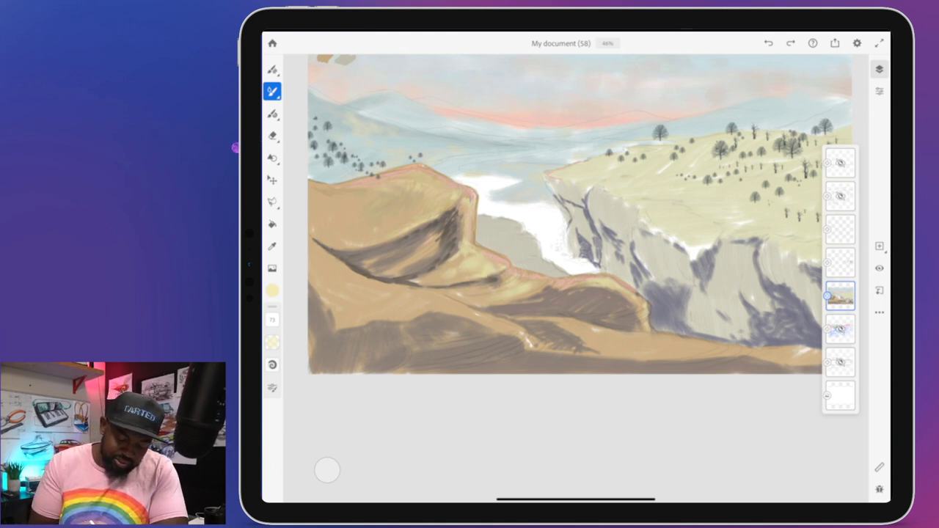
pyautogui.moveTo(399, 174); pyautogui.dragTo(365, 185)
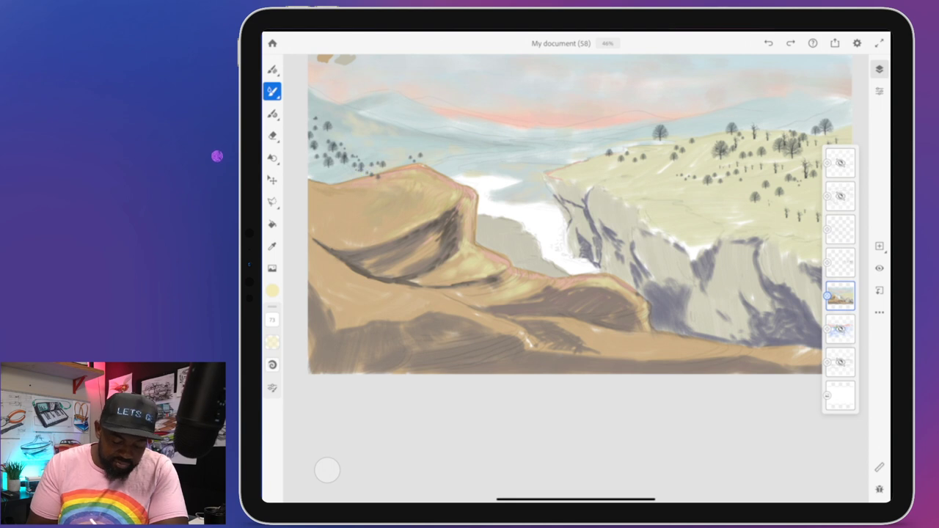
# - Set the brush size to 231 and paint broad light yellow highlights across the upper rock's outer slope near the canvas edge
pyautogui.moveTo(274, 314); pyautogui.dragTo(277, 297)
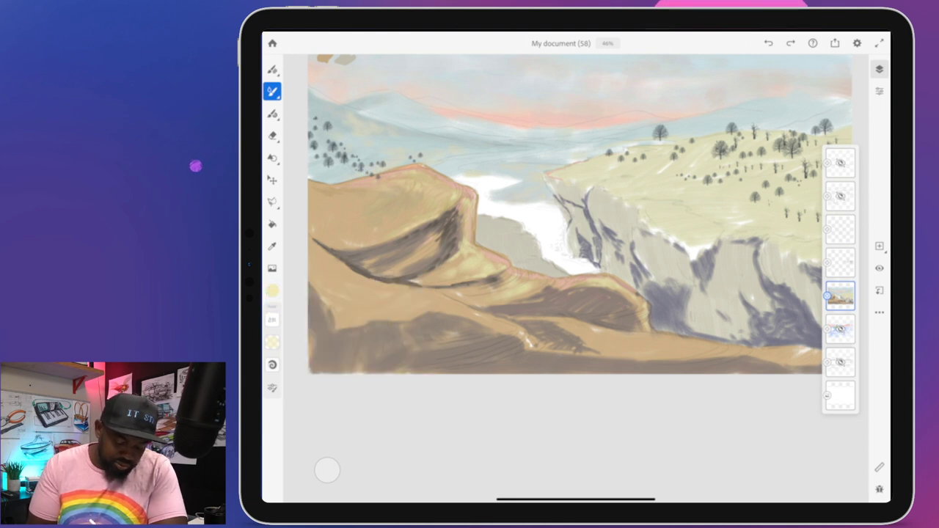
pyautogui.moveTo(314, 196); pyautogui.dragTo(337, 214)
pyautogui.click(306, 193)
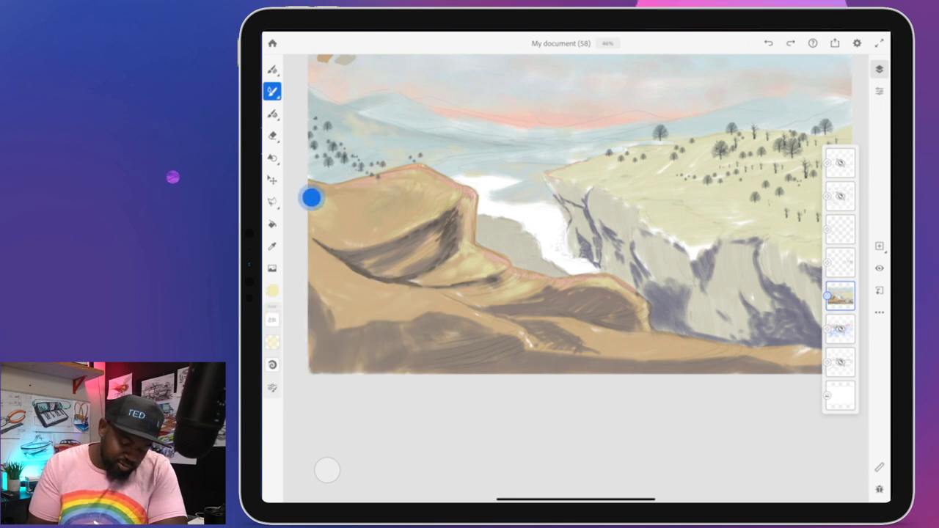
pyautogui.moveTo(328, 203); pyautogui.dragTo(342, 208)
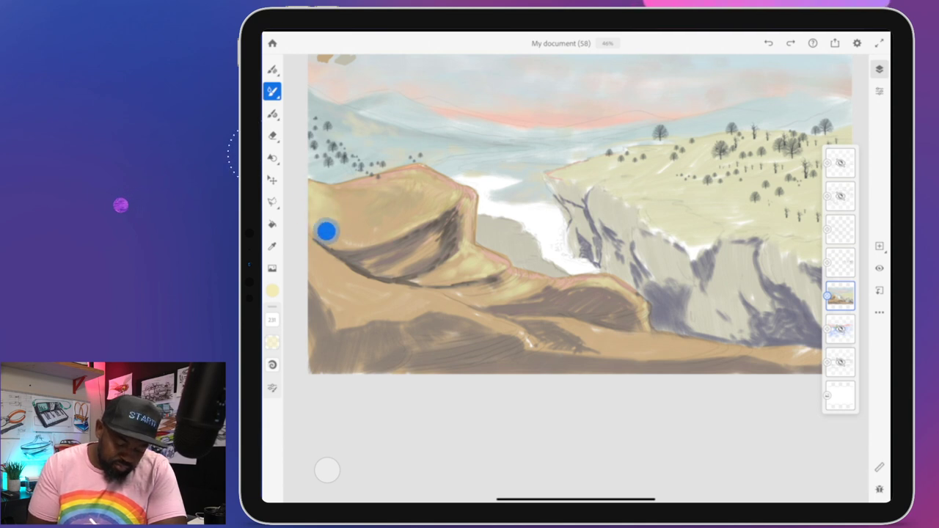
# - Sample the dark brown of the crevice and deepen the shadows beneath the upper rock and along the crack below it
pyautogui.moveTo(448, 231); pyautogui.dragTo(446, 231)
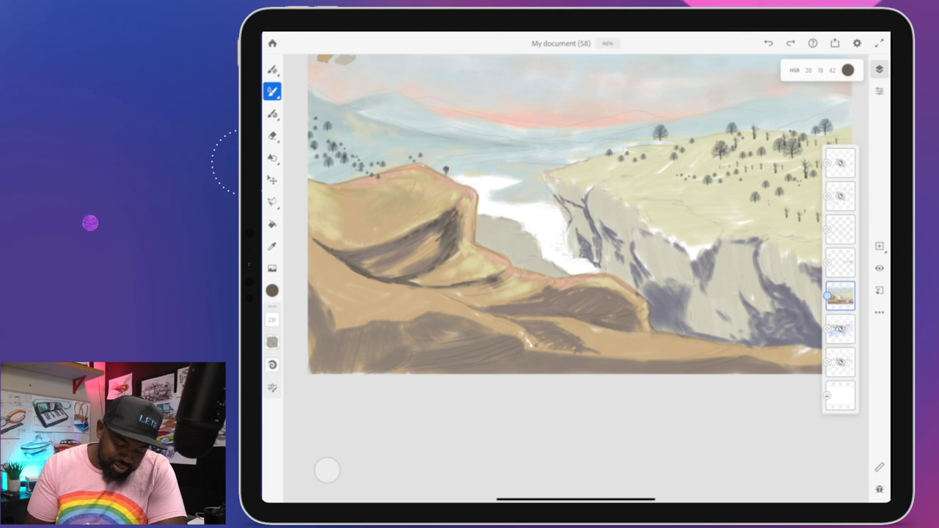
pyautogui.moveTo(352, 261); pyautogui.dragTo(352, 261)
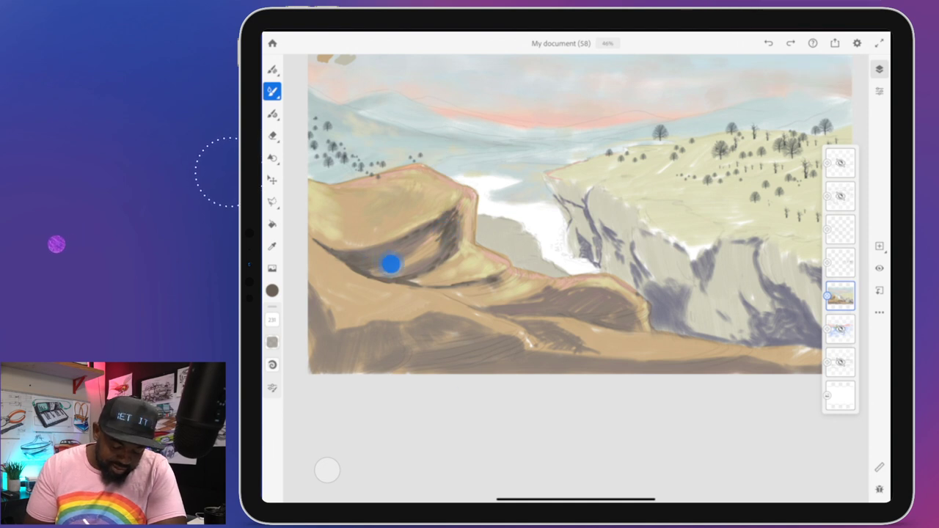
pyautogui.moveTo(300, 231); pyautogui.dragTo(300, 230)
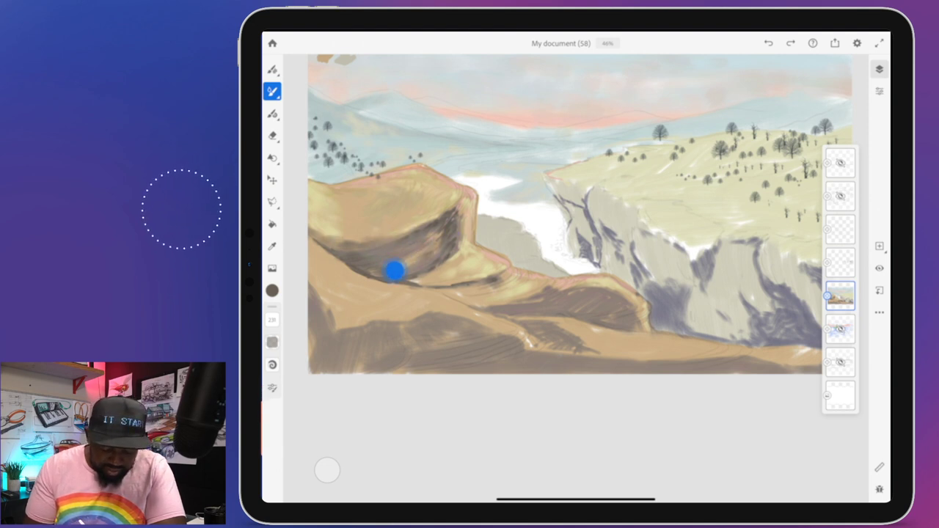
pyautogui.moveTo(435, 251)
pyautogui.mouseDown()
pyautogui.moveTo(468, 285)
pyautogui.moveTo(406, 282)
pyautogui.mouseUp()
pyautogui.moveTo(491, 283); pyautogui.dragTo(472, 298)
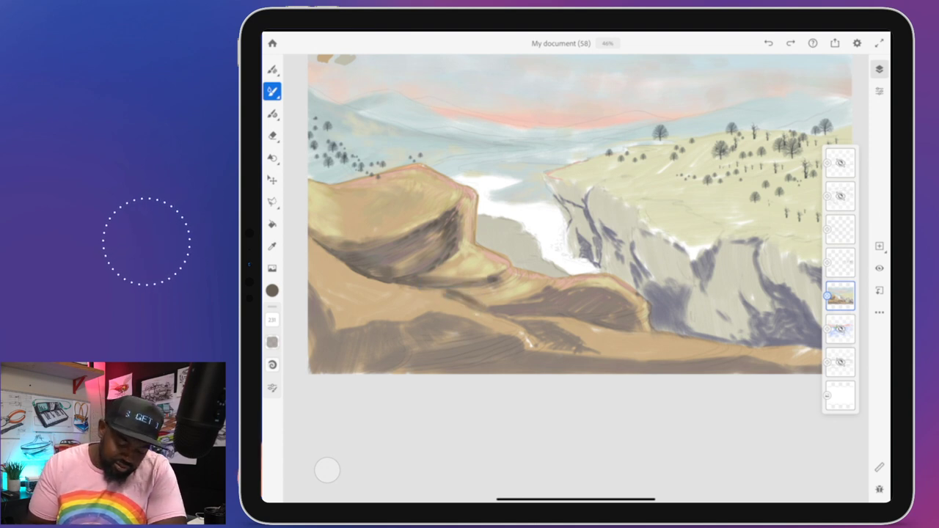
# - Sample the muted yellow rock highlight and paint broad highlights over the sunlit top of the foreground rock
pyautogui.click(474, 262)
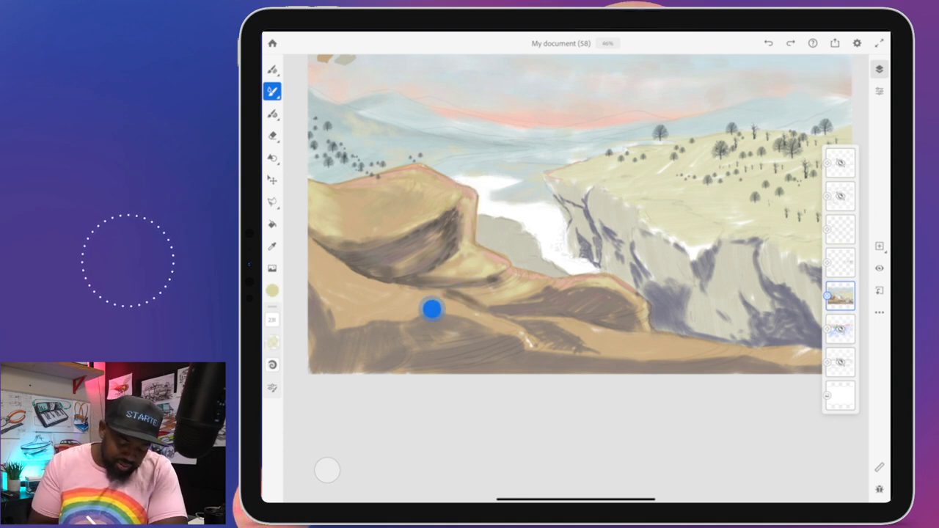
pyautogui.moveTo(335, 275); pyautogui.dragTo(309, 248)
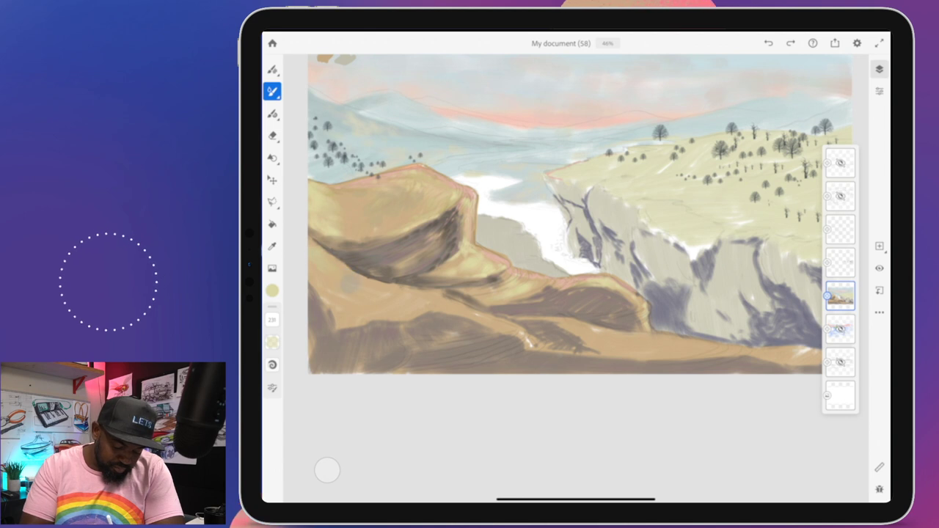
pyautogui.moveTo(338, 288); pyautogui.dragTo(313, 262)
pyautogui.click(343, 297)
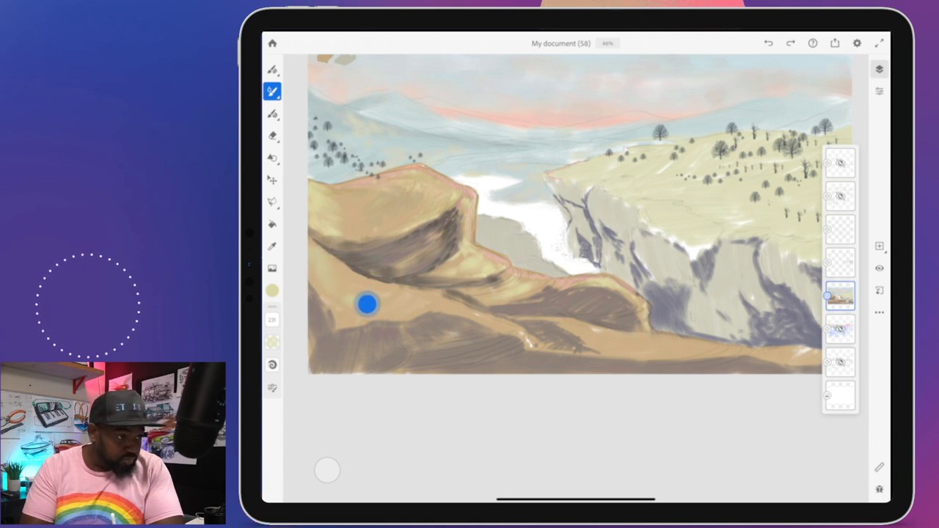
pyautogui.moveTo(705, 227); pyautogui.dragTo(594, 279)
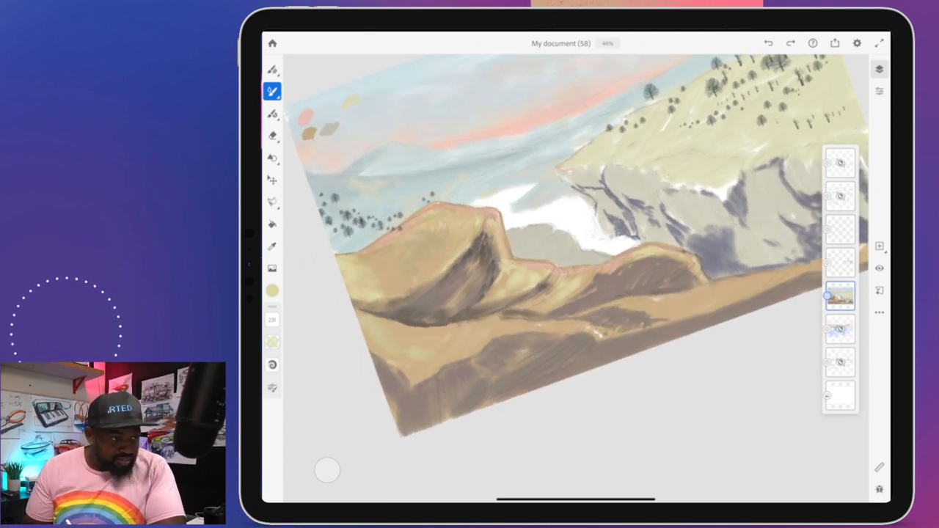
pyautogui.click(455, 336)
pyautogui.moveTo(491, 325)
pyautogui.mouseDown()
pyautogui.moveTo(494, 318)
pyautogui.moveTo(456, 332)
pyautogui.moveTo(531, 325)
pyautogui.mouseUp()
# - Set the brush size to 95 and paint muted yellow highlights along the foreground rock's ridge and back across its sunlit face
pyautogui.moveTo(272, 320); pyautogui.dragTo(272, 335)
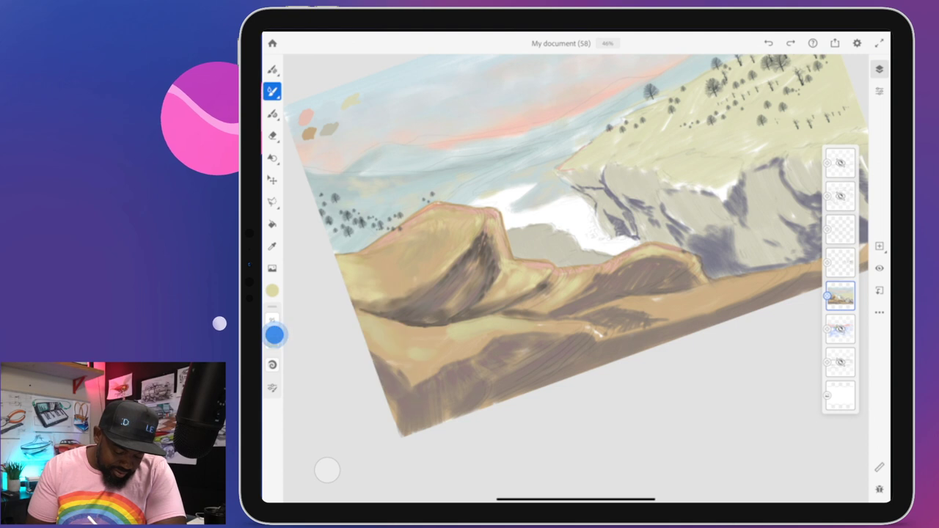
pyautogui.moveTo(525, 328)
pyautogui.mouseDown()
pyautogui.moveTo(574, 327)
pyautogui.moveTo(552, 347)
pyautogui.moveTo(594, 331)
pyautogui.mouseUp()
pyautogui.click(570, 331)
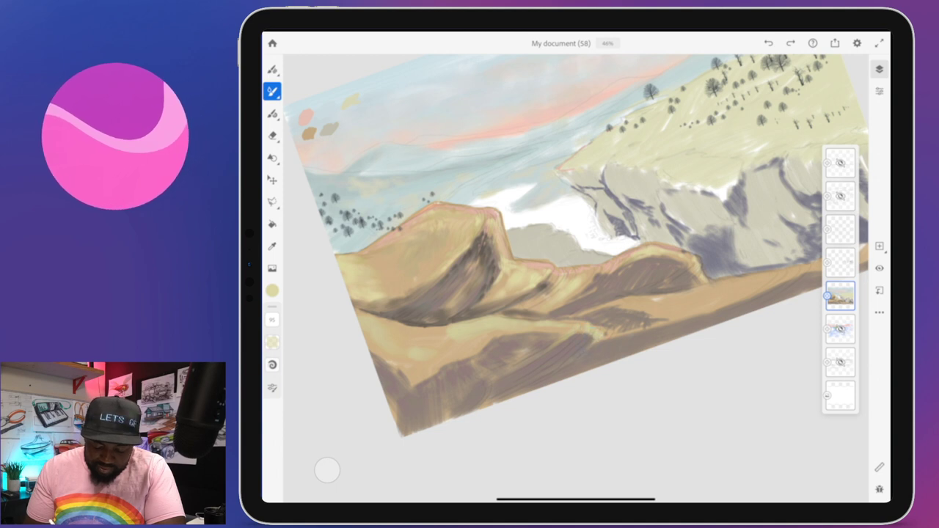
pyautogui.click(610, 330)
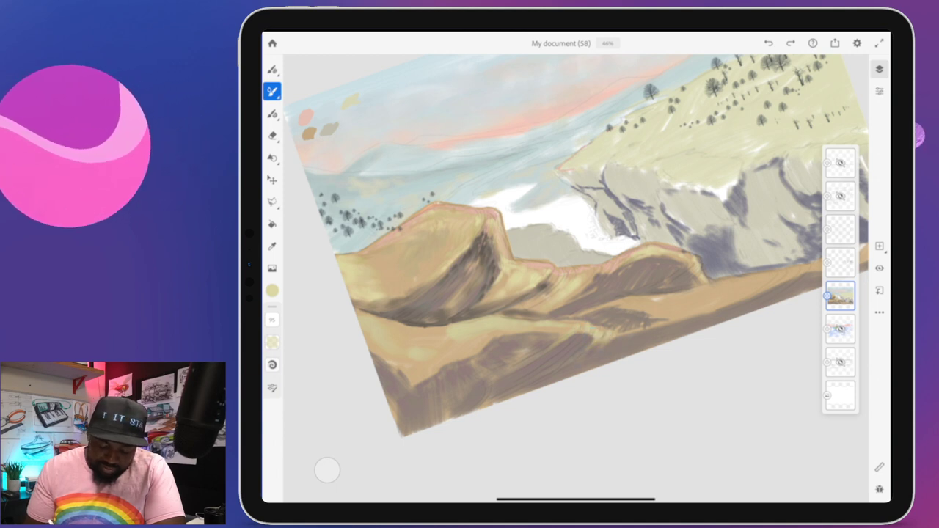
pyautogui.moveTo(573, 328)
pyautogui.mouseDown()
pyautogui.moveTo(467, 324)
pyautogui.moveTo(437, 334)
pyautogui.moveTo(446, 329)
pyautogui.moveTo(450, 338)
pyautogui.moveTo(452, 331)
pyautogui.moveTo(423, 355)
pyautogui.moveTo(447, 358)
pyautogui.moveTo(473, 331)
pyautogui.moveTo(432, 364)
pyautogui.moveTo(474, 328)
pyautogui.moveTo(428, 367)
pyautogui.moveTo(500, 326)
pyautogui.moveTo(449, 330)
pyautogui.mouseUp()
pyautogui.click(450, 338)
pyautogui.click(420, 357)
pyautogui.click(433, 365)
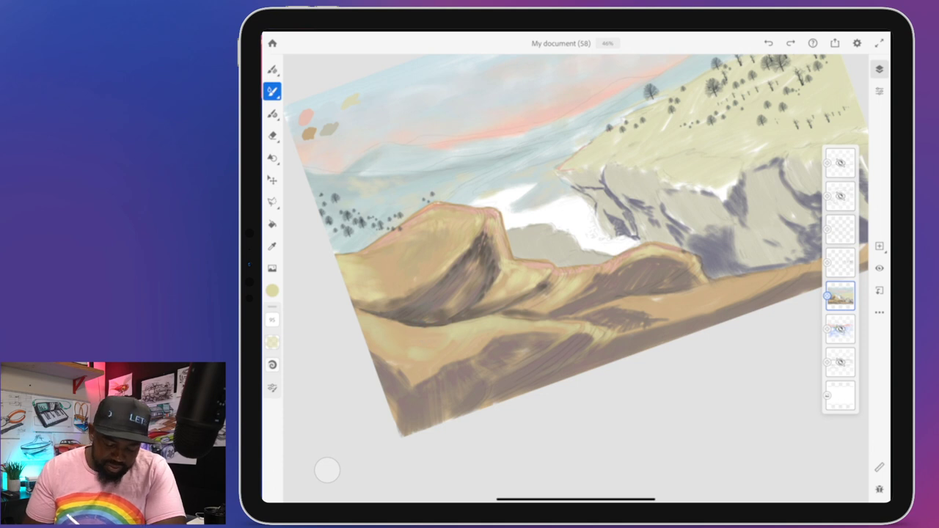
# - Change the brush colour to a pale peach and paint brighter highlights along the foreground rock's upper ridge
pyautogui.click(272, 290)
pyautogui.moveTo(333, 157); pyautogui.dragTo(379, 145)
pyautogui.click(488, 321)
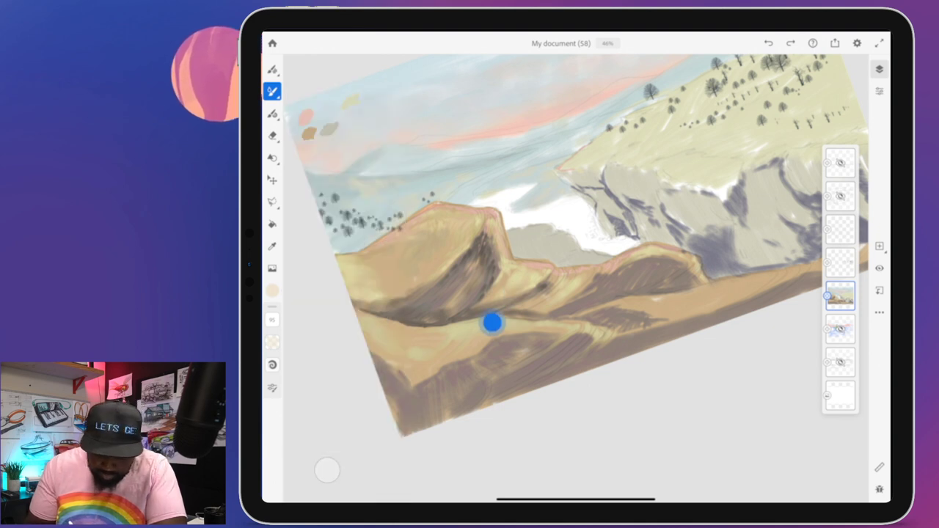
pyautogui.moveTo(488, 320)
pyautogui.mouseDown()
pyautogui.moveTo(458, 330)
pyautogui.moveTo(512, 323)
pyautogui.moveTo(497, 338)
pyautogui.mouseUp()
pyautogui.moveTo(557, 331); pyautogui.dragTo(595, 331)
# - Paint pale peach highlights along the lower ridge's crest and down the upper rock's steep edge
pyautogui.moveTo(544, 271); pyautogui.dragTo(592, 271)
pyautogui.click(538, 270)
pyautogui.moveTo(479, 217)
pyautogui.mouseDown()
pyautogui.moveTo(470, 240)
pyautogui.moveTo(474, 215)
pyautogui.moveTo(470, 234)
pyautogui.moveTo(460, 215)
pyautogui.moveTo(498, 218)
pyautogui.mouseUp()
pyautogui.moveTo(652, 258); pyautogui.dragTo(756, 272)
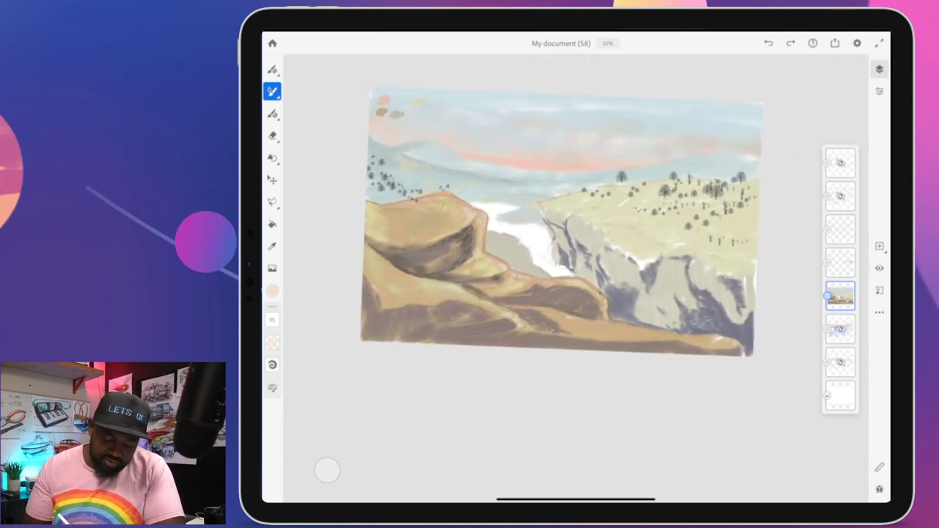
pyautogui.click(482, 220)
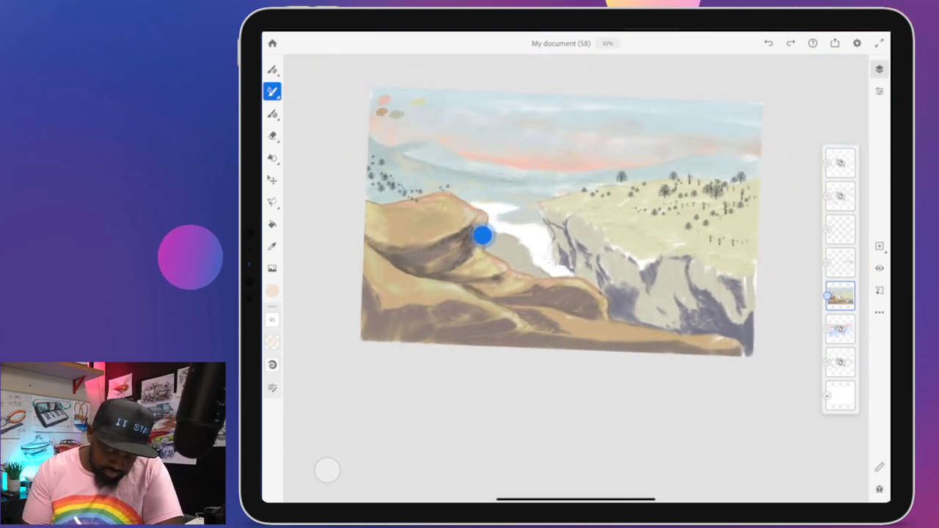
pyautogui.click(485, 229)
pyautogui.moveTo(690, 233)
pyautogui.mouseDown()
pyautogui.moveTo(712, 243)
pyautogui.moveTo(606, 317)
pyautogui.moveTo(617, 338)
pyautogui.moveTo(612, 358)
pyautogui.moveTo(591, 321)
pyautogui.moveTo(603, 323)
pyautogui.moveTo(564, 333)
pyautogui.mouseUp()
pyautogui.click(605, 323)
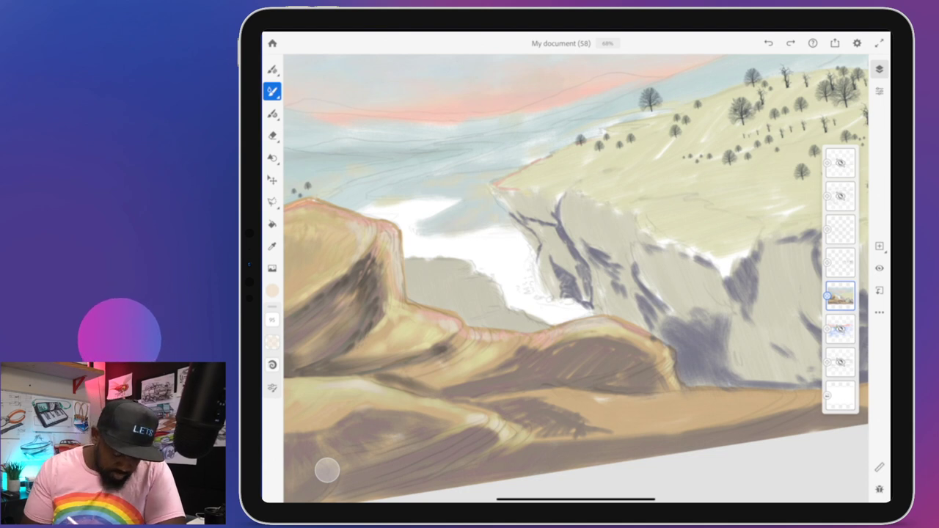
# - Set the flow to 63 and the brush size to 68, and paint pale peach highlights along the foreground ledge below the grey cliff
pyautogui.moveTo(293, 334); pyautogui.dragTo(293, 333)
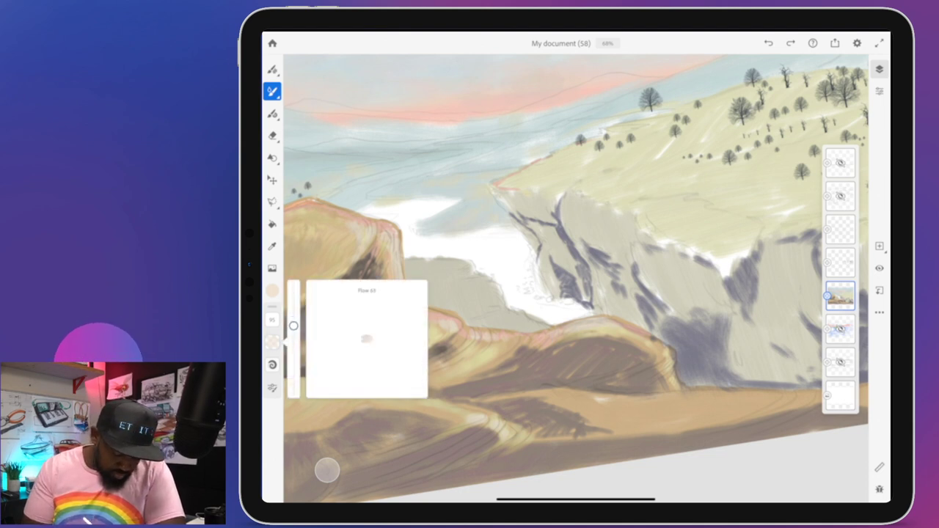
pyautogui.click(272, 290)
pyautogui.click(328, 471)
pyautogui.moveTo(272, 331); pyautogui.dragTo(272, 341)
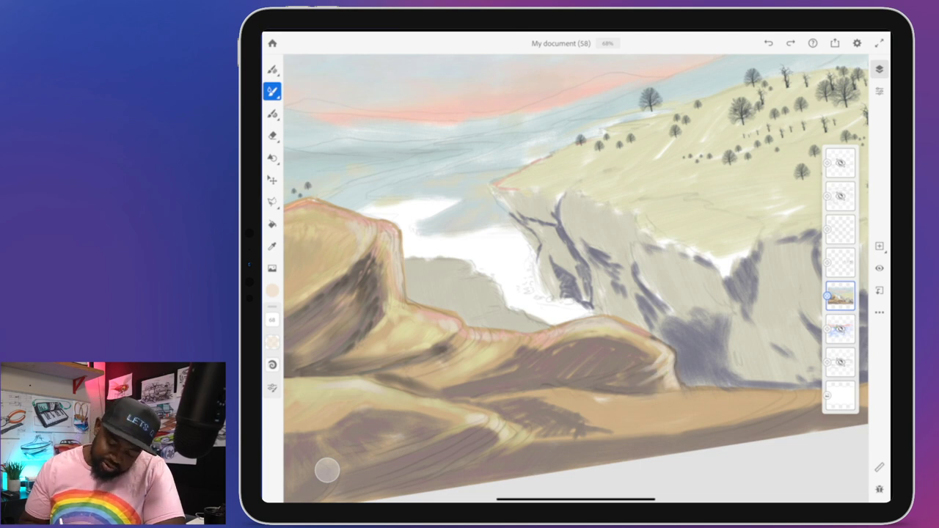
pyautogui.scroll(-3, 550, 279)
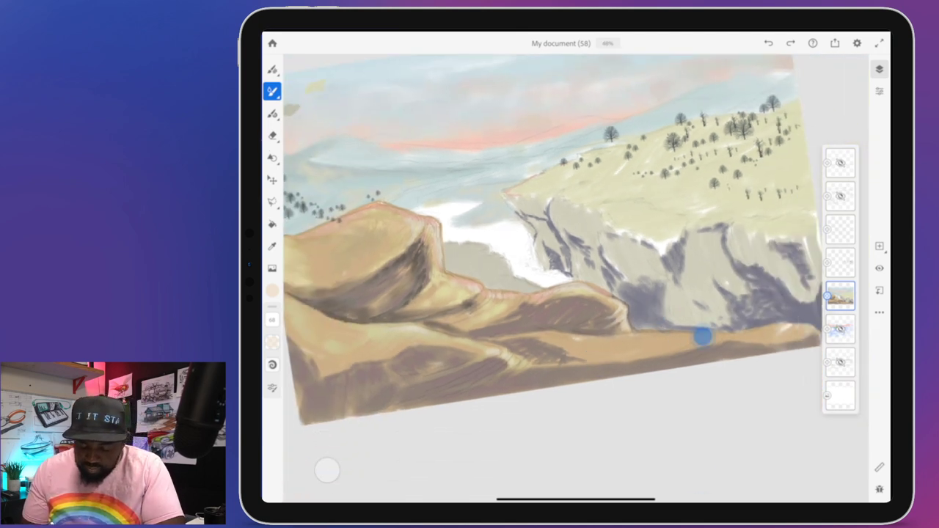
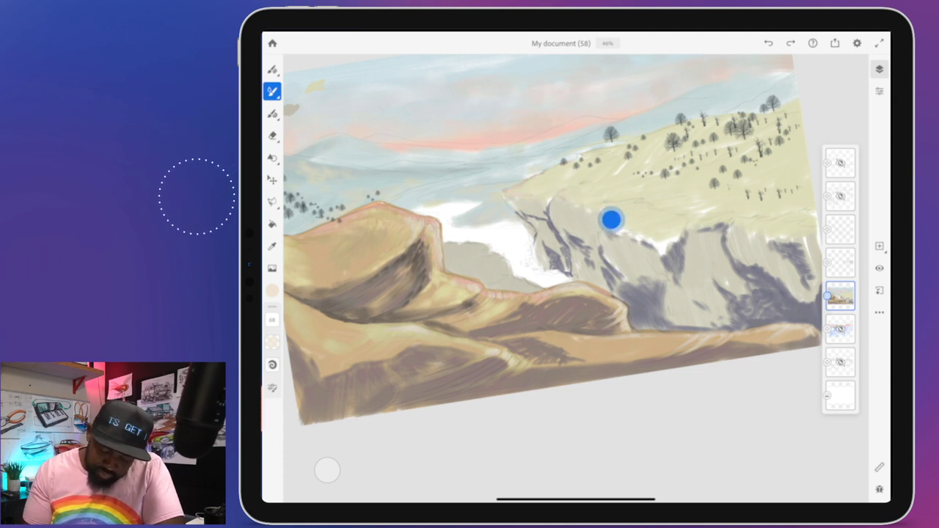
pyautogui.scroll(3, 627, 357)
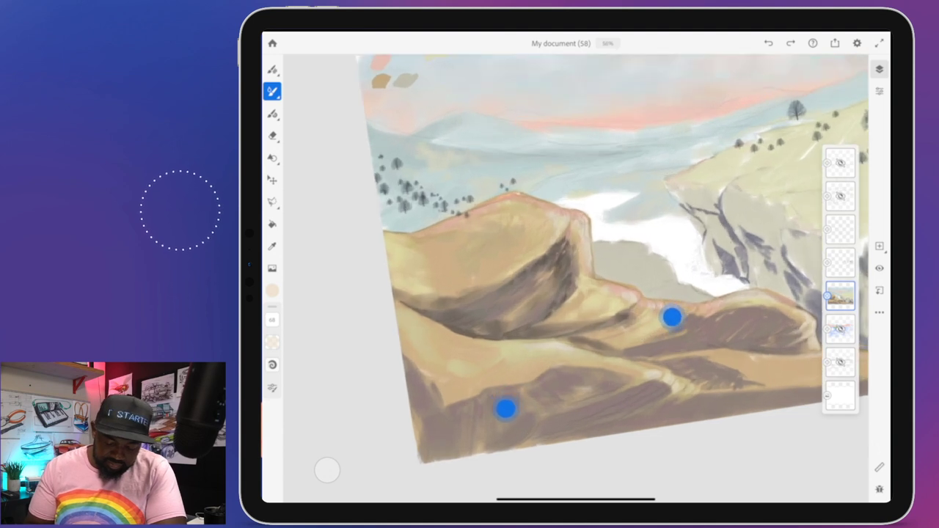
# - Set the colour to hue 40, saturation 12, brightness 100 and the brush size to 96, and paint cream highlights on the brown rocks' edges
pyautogui.click(272, 290)
pyautogui.moveTo(381, 151); pyautogui.dragTo(382, 147)
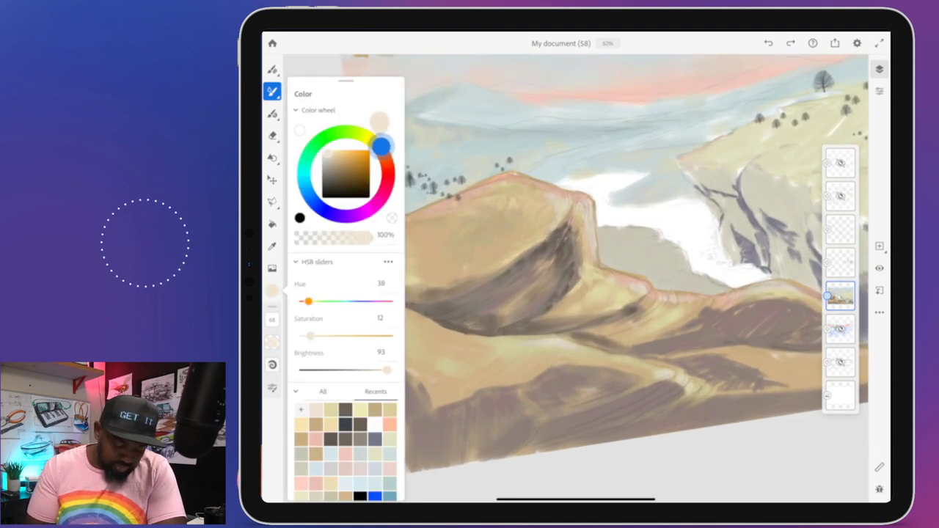
pyautogui.moveTo(380, 145); pyautogui.dragTo(326, 147)
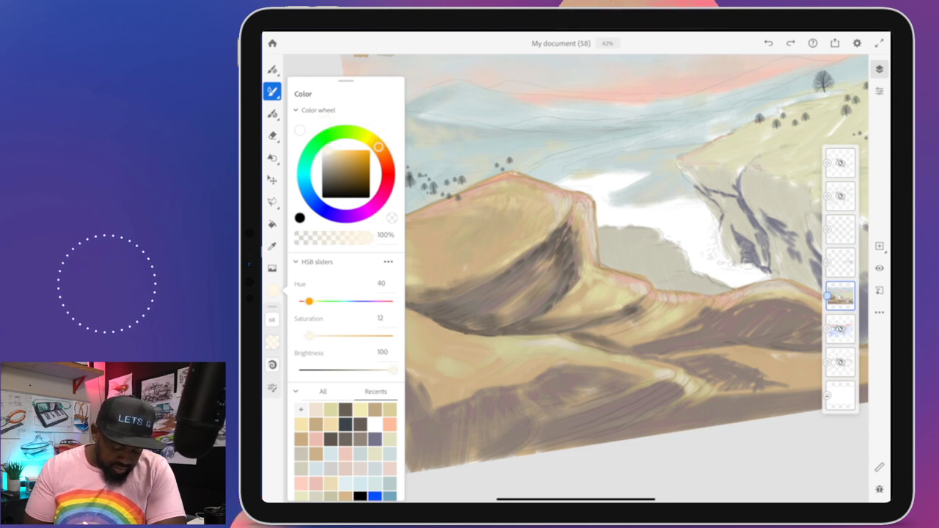
pyautogui.moveTo(273, 320); pyautogui.dragTo(273, 302)
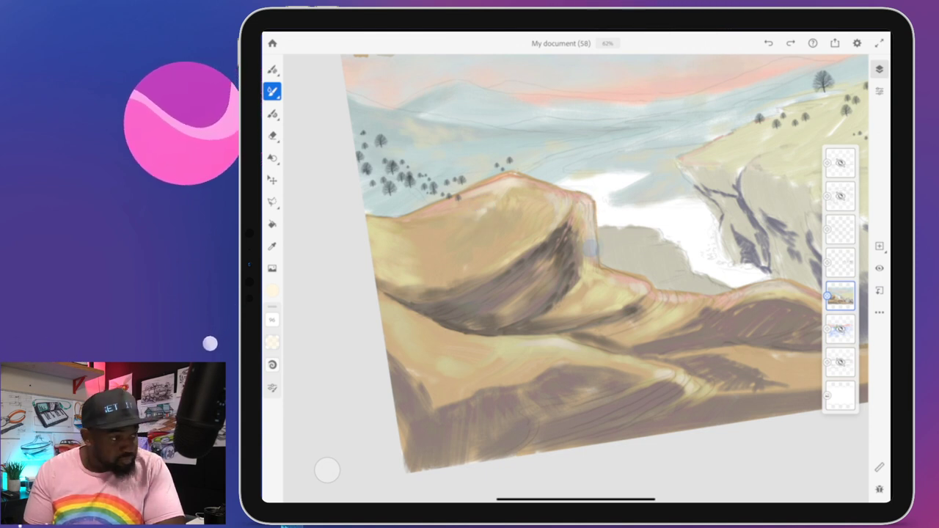
pyautogui.moveTo(579, 257); pyautogui.dragTo(697, 294)
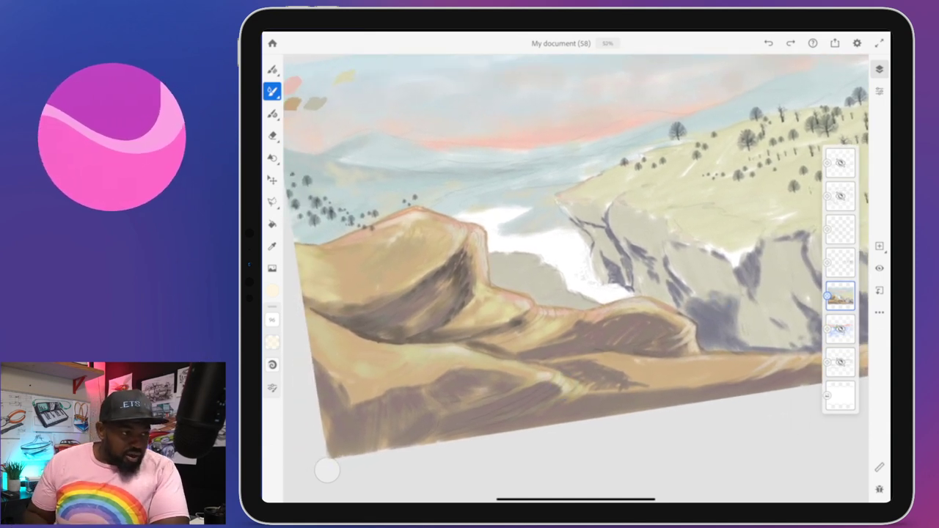
pyautogui.moveTo(671, 341); pyautogui.dragTo(685, 352)
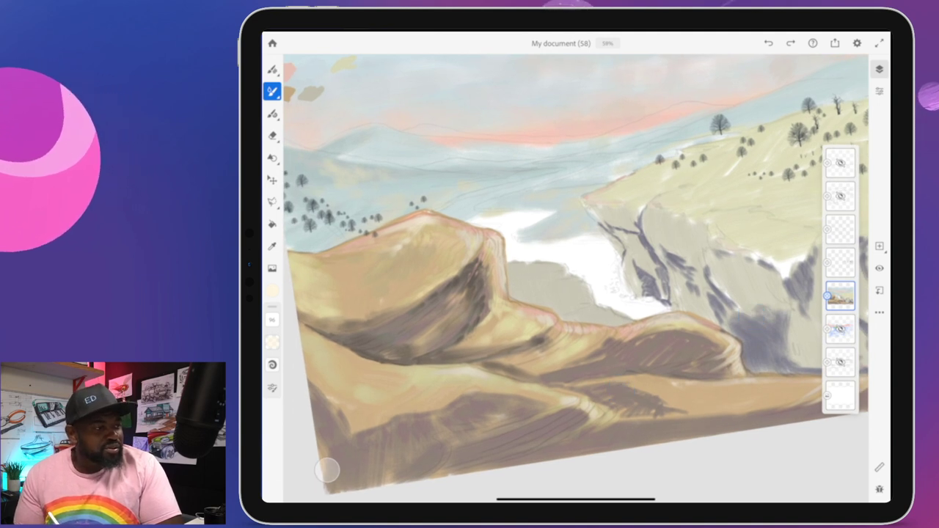
pyautogui.moveTo(546, 323); pyautogui.dragTo(540, 314)
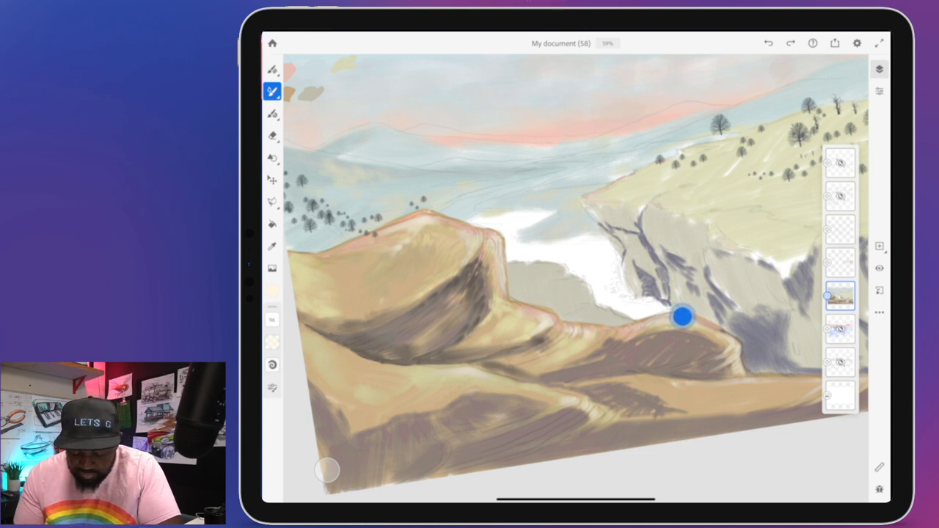
pyautogui.moveTo(677, 316); pyautogui.dragTo(679, 314)
# - Sample the cliff's greys and paint light and shadow strokes down the cliff face beside the white water
pyautogui.moveTo(639, 200); pyautogui.dragTo(639, 199)
pyautogui.moveTo(650, 308); pyautogui.dragTo(635, 272)
pyautogui.moveTo(559, 388); pyautogui.dragTo(558, 382)
pyautogui.moveTo(534, 323)
pyautogui.mouseDown()
pyautogui.moveTo(546, 364)
pyautogui.moveTo(548, 324)
pyautogui.moveTo(553, 352)
pyautogui.moveTo(555, 326)
pyautogui.moveTo(565, 355)
pyautogui.moveTo(563, 334)
pyautogui.moveTo(570, 339)
pyautogui.moveTo(540, 322)
pyautogui.moveTo(533, 304)
pyautogui.mouseUp()
pyautogui.moveTo(505, 354)
pyautogui.mouseDown()
pyautogui.moveTo(530, 350)
pyautogui.moveTo(508, 338)
pyautogui.moveTo(507, 354)
pyautogui.moveTo(505, 332)
pyautogui.moveTo(500, 350)
pyautogui.moveTo(519, 373)
pyautogui.moveTo(512, 346)
pyautogui.moveTo(531, 376)
pyautogui.moveTo(517, 331)
pyautogui.moveTo(507, 346)
pyautogui.moveTo(508, 324)
pyautogui.moveTo(495, 313)
pyautogui.moveTo(543, 341)
pyautogui.moveTo(524, 332)
pyautogui.moveTo(531, 328)
pyautogui.moveTo(501, 306)
pyautogui.moveTo(504, 297)
pyautogui.moveTo(527, 318)
pyautogui.moveTo(494, 288)
pyautogui.moveTo(491, 298)
pyautogui.moveTo(495, 284)
pyautogui.moveTo(513, 309)
pyautogui.moveTo(500, 332)
pyautogui.moveTo(519, 314)
pyautogui.mouseUp()
pyautogui.moveTo(498, 282); pyautogui.dragTo(529, 316)
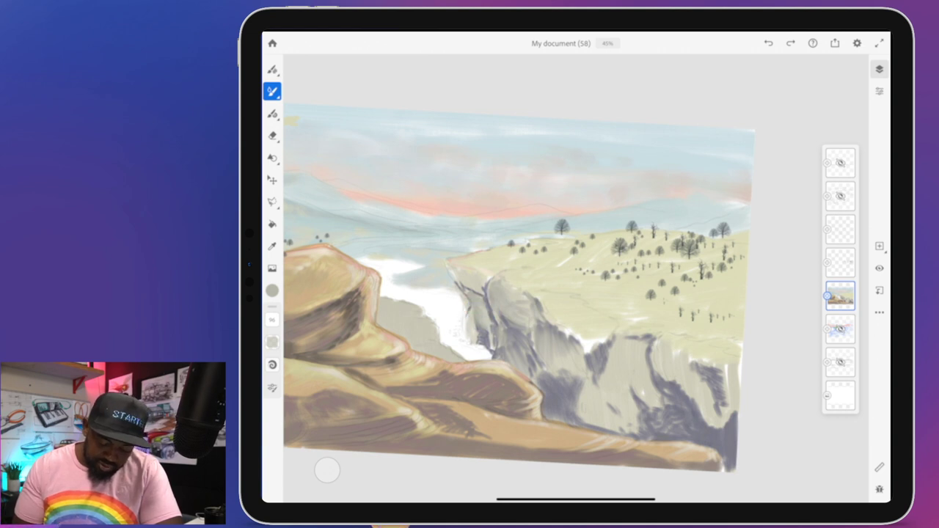
# - Sample the cliff's dark grey, adjust the colour to hue 229, saturation 25, brightness 58, and set the brush size to 194
pyautogui.click(553, 327)
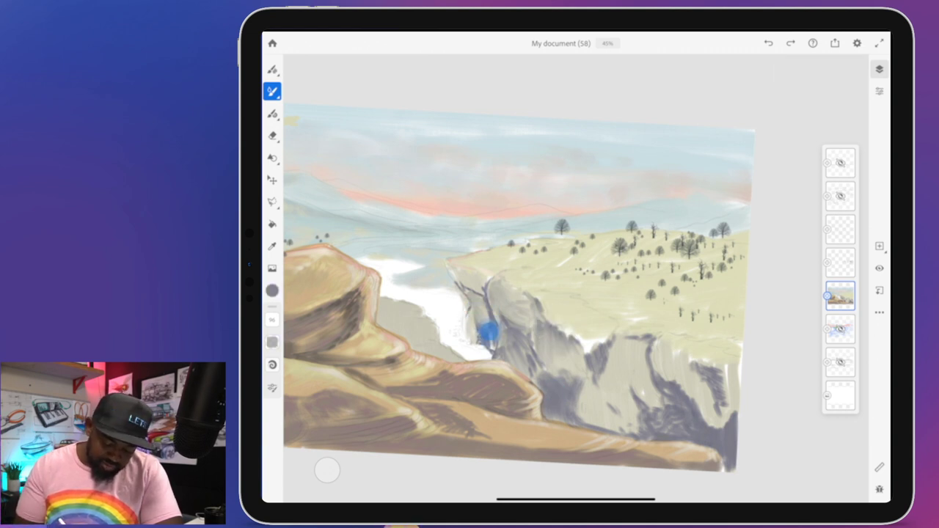
pyautogui.scroll(-5, 571, 341)
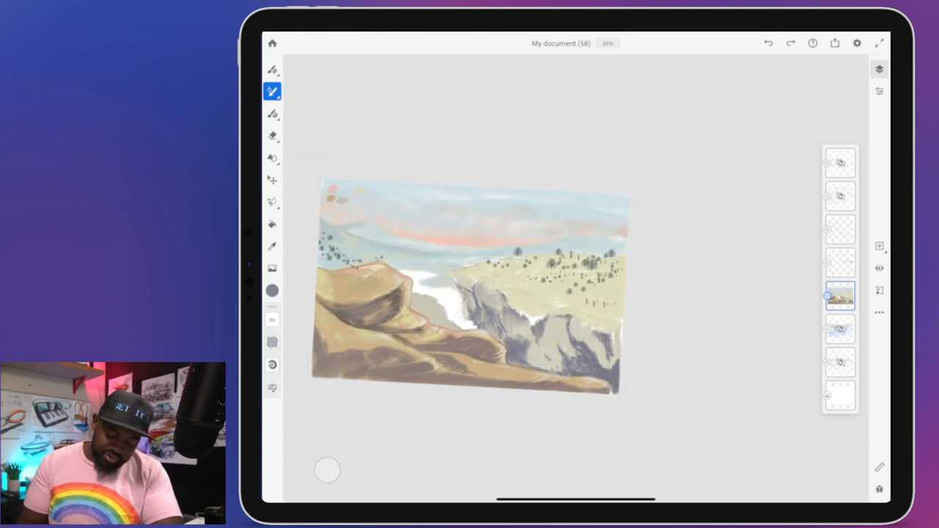
pyautogui.scroll(5, 609, 352)
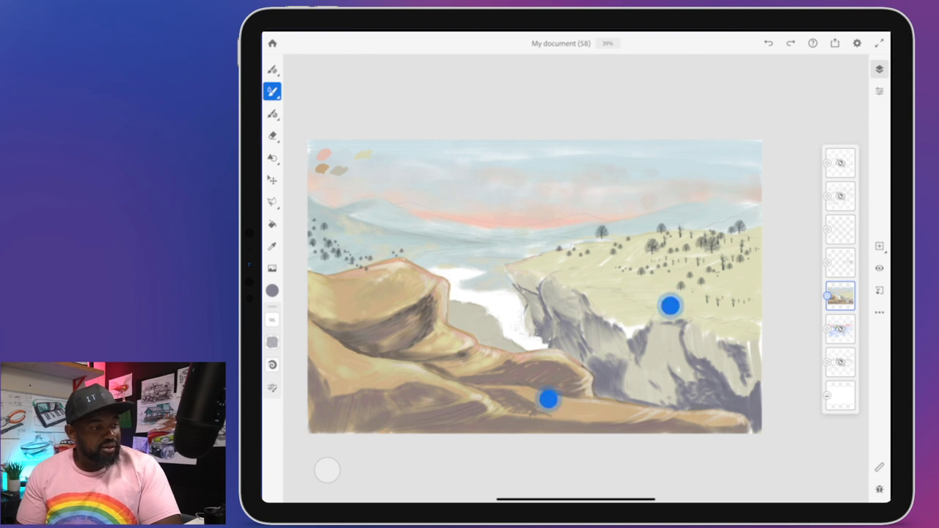
pyautogui.scroll(-1, 660, 362)
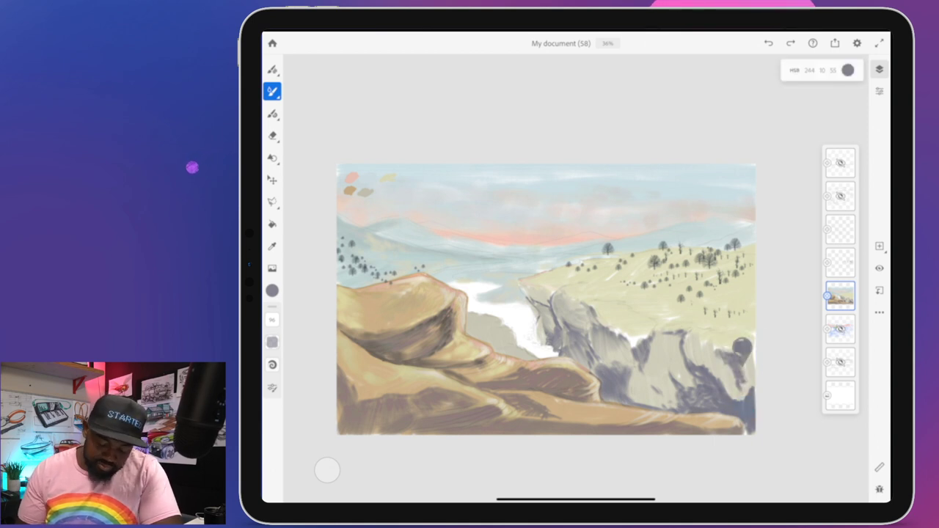
pyautogui.click(273, 290)
pyautogui.moveTo(327, 213); pyautogui.dragTo(318, 207)
pyautogui.moveTo(326, 171); pyautogui.dragTo(332, 175)
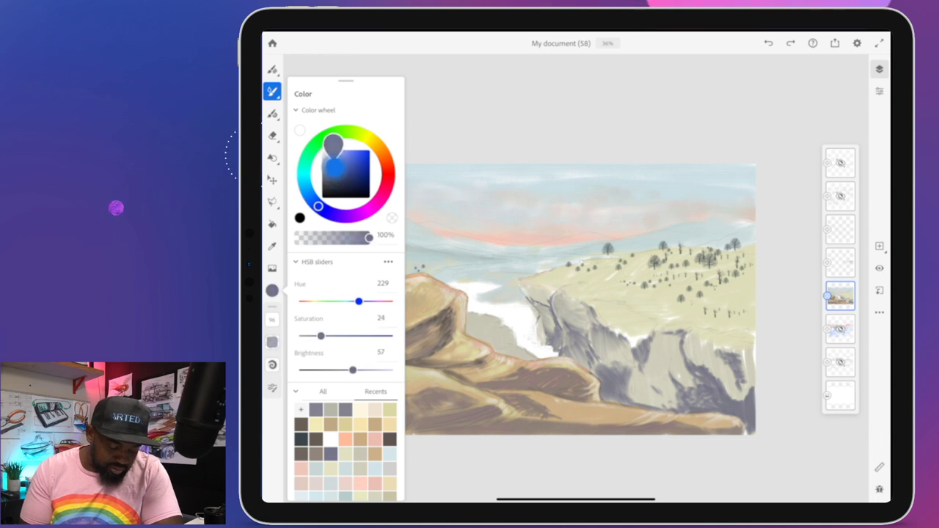
pyautogui.moveTo(334, 169); pyautogui.dragTo(333, 170)
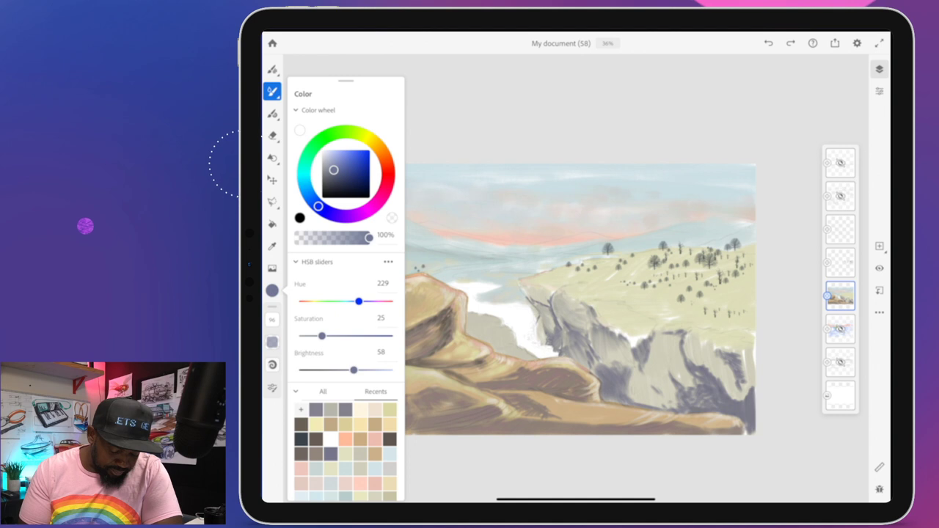
pyautogui.moveTo(272, 320); pyautogui.dragTo(275, 308)
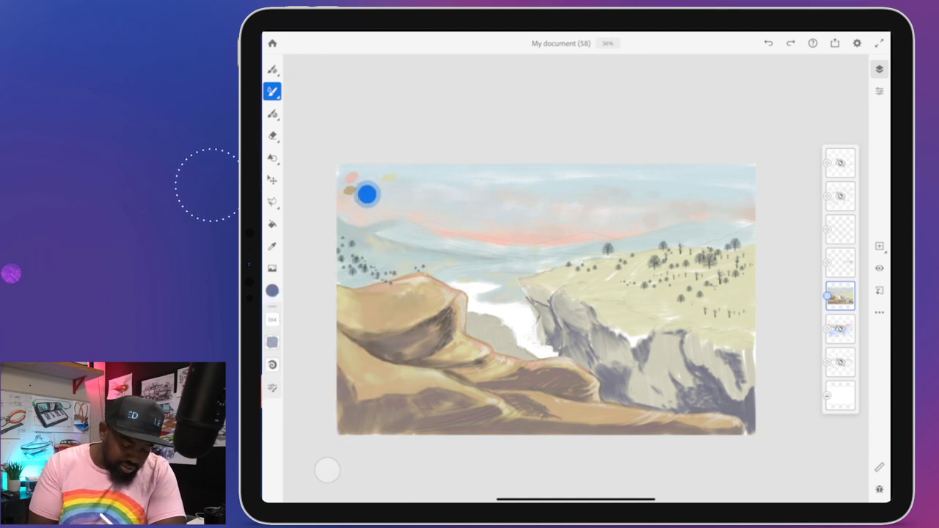
# - Choose the Oilpaint chunky brush and paint blue-grey shadows down the cliff's lower edge beside the white water and brown rock
pyautogui.click(272, 90)
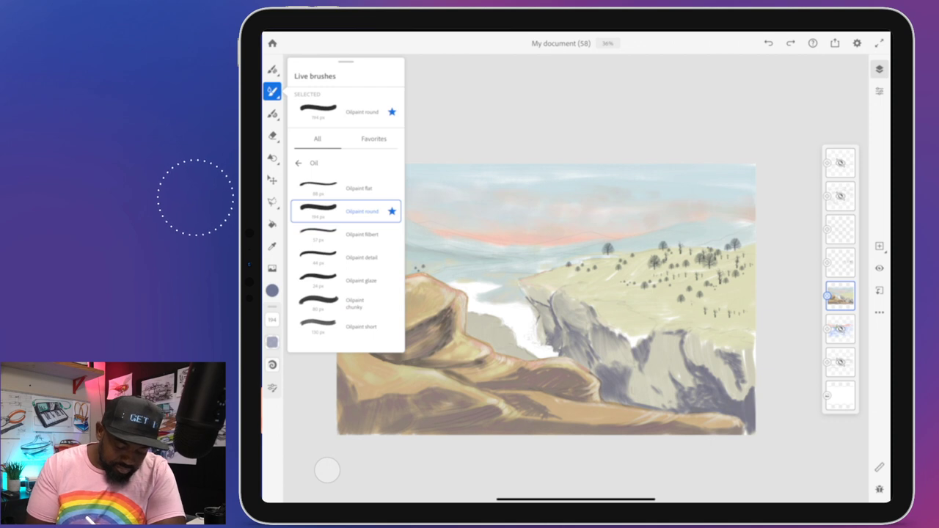
pyautogui.click(345, 303)
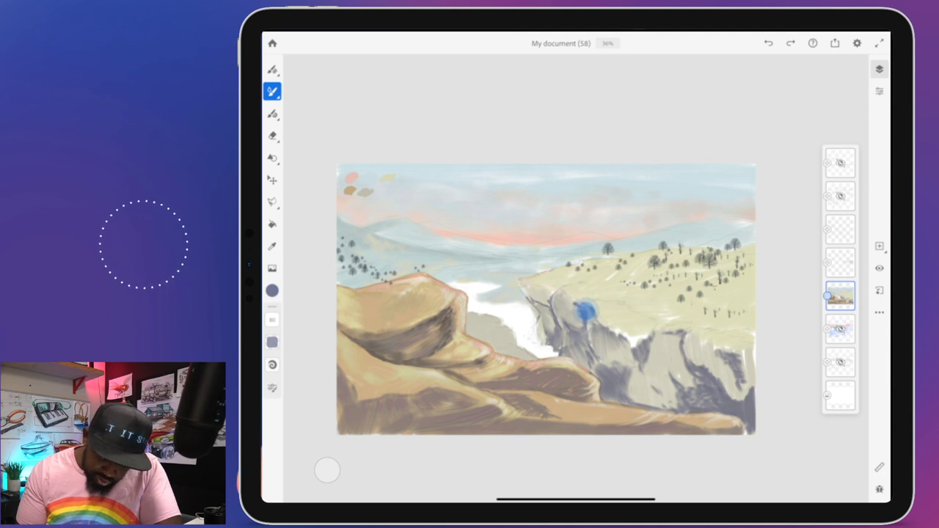
pyautogui.moveTo(578, 304); pyautogui.dragTo(569, 299)
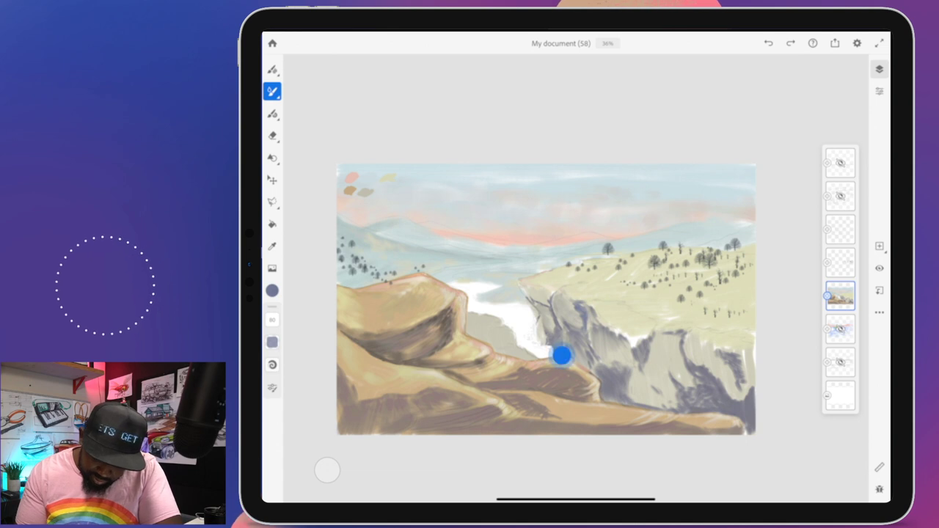
pyautogui.moveTo(576, 361)
pyautogui.mouseDown()
pyautogui.moveTo(597, 376)
pyautogui.moveTo(584, 366)
pyautogui.moveTo(605, 399)
pyautogui.mouseUp()
pyautogui.click(596, 372)
pyautogui.moveTo(562, 350)
pyautogui.mouseDown()
pyautogui.moveTo(566, 338)
pyautogui.moveTo(568, 350)
pyautogui.moveTo(565, 341)
pyautogui.moveTo(585, 352)
pyautogui.moveTo(541, 339)
pyautogui.moveTo(555, 342)
pyautogui.mouseUp()
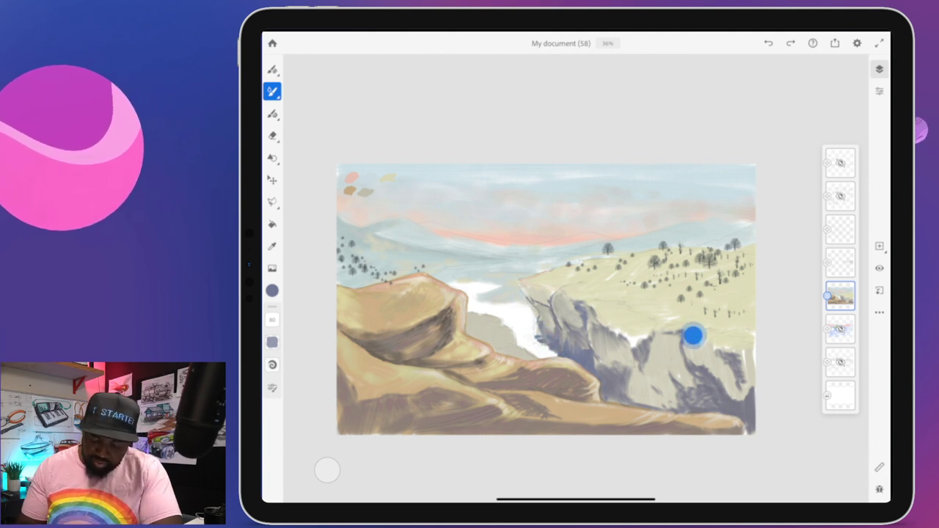
# - Set the brush size to 148 and fill the cliff base behind the rounded brown rock with blue-grey shadow
pyautogui.scroll(2, 626, 358)
pyautogui.scroll(5, 626, 358)
pyautogui.moveTo(494, 323)
pyautogui.mouseDown()
pyautogui.moveTo(498, 355)
pyautogui.moveTo(570, 371)
pyautogui.mouseUp()
pyautogui.moveTo(272, 320); pyautogui.dragTo(273, 308)
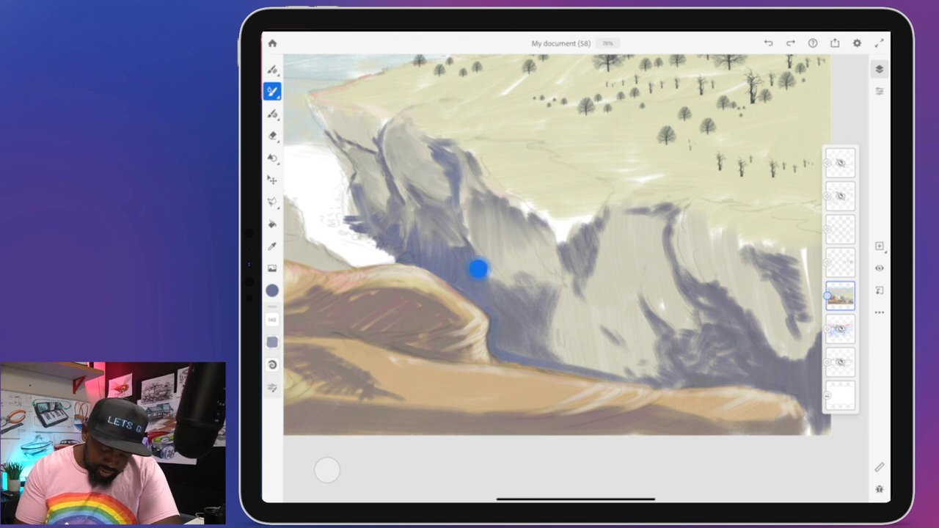
pyautogui.moveTo(474, 233)
pyautogui.mouseDown()
pyautogui.moveTo(516, 318)
pyautogui.moveTo(499, 307)
pyautogui.moveTo(506, 347)
pyautogui.moveTo(502, 321)
pyautogui.moveTo(504, 330)
pyautogui.moveTo(523, 324)
pyautogui.moveTo(538, 299)
pyautogui.moveTo(541, 338)
pyautogui.mouseUp()
pyautogui.moveTo(517, 302); pyautogui.dragTo(508, 286)
pyautogui.moveTo(550, 359); pyautogui.dragTo(549, 359)
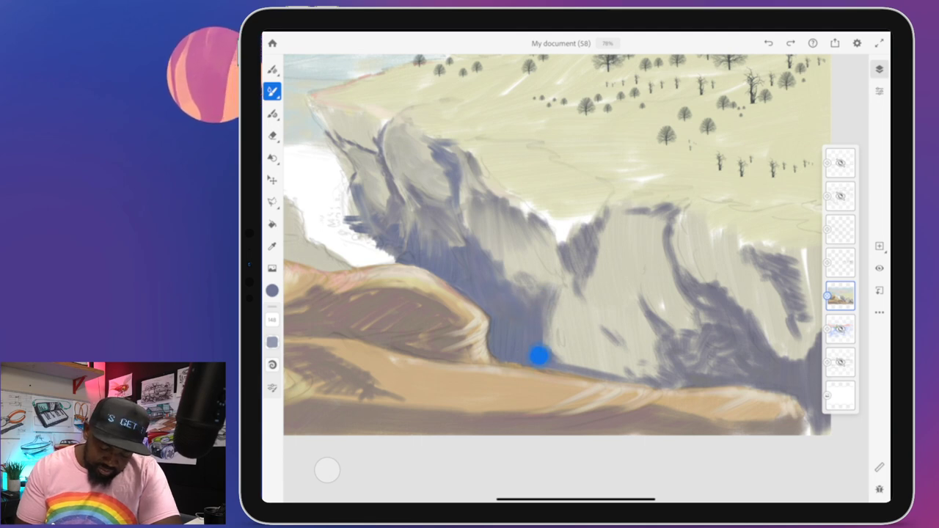
# - Widen the blue-grey shadow beside the rounded brown rock onto the pale cliff face, blending its ragged edge
pyautogui.scroll(5, 557, 323)
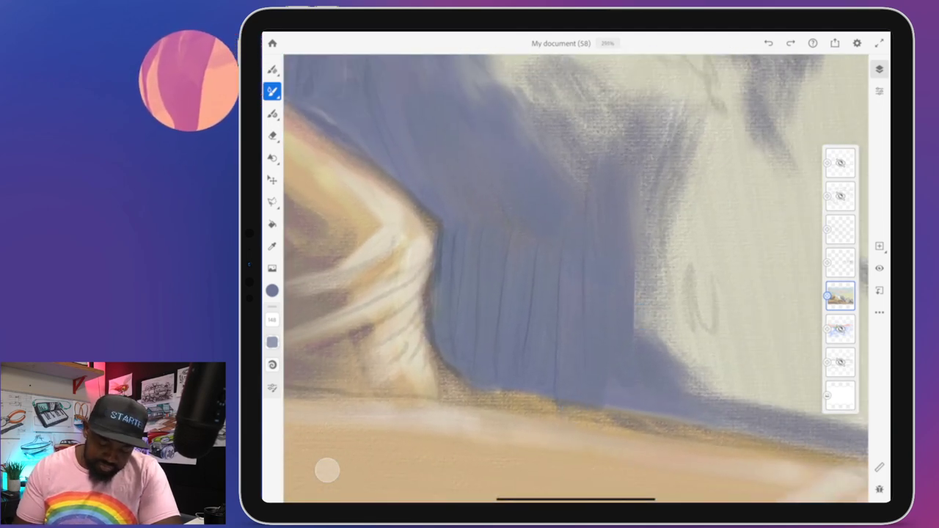
pyautogui.moveTo(652, 239)
pyautogui.mouseDown()
pyautogui.moveTo(650, 268)
pyautogui.moveTo(673, 269)
pyautogui.moveTo(645, 204)
pyautogui.mouseUp()
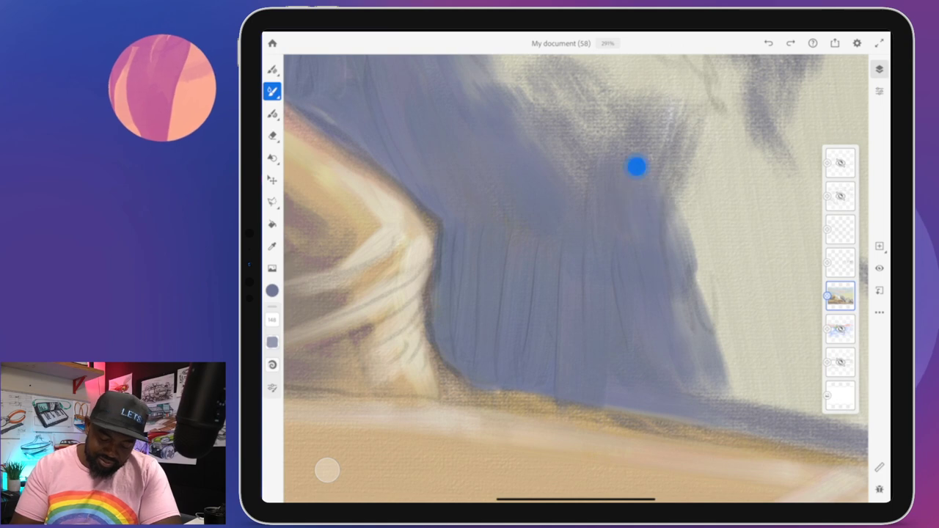
pyautogui.scroll(-5, 695, 351)
pyautogui.moveTo(589, 291)
pyautogui.mouseDown()
pyautogui.moveTo(539, 215)
pyautogui.moveTo(603, 304)
pyautogui.moveTo(600, 289)
pyautogui.moveTo(620, 304)
pyautogui.mouseUp()
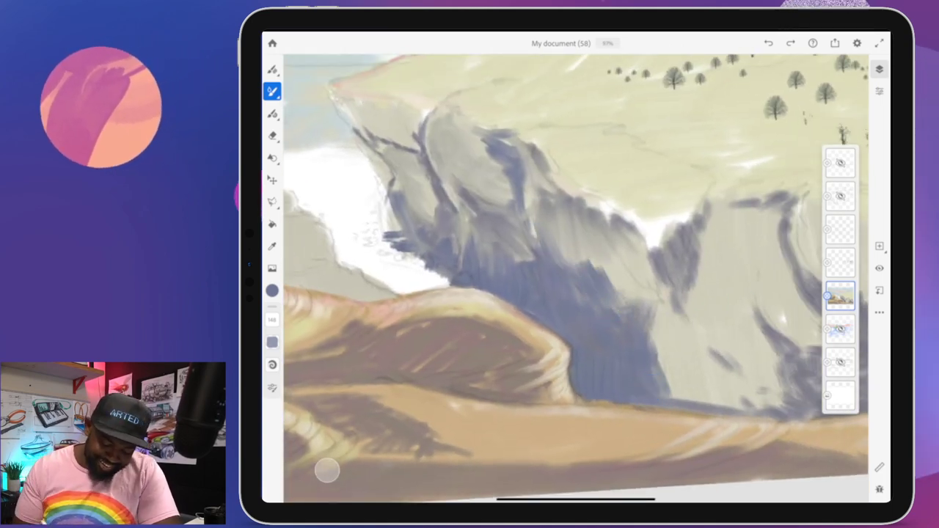
pyautogui.scroll(-3, 664, 358)
# - Set the colour to hue 229, saturation 23, brightness 47, paint darker shadows along the brown rock's edge, and undo the last stroke
pyautogui.moveTo(551, 353); pyautogui.dragTo(553, 356)
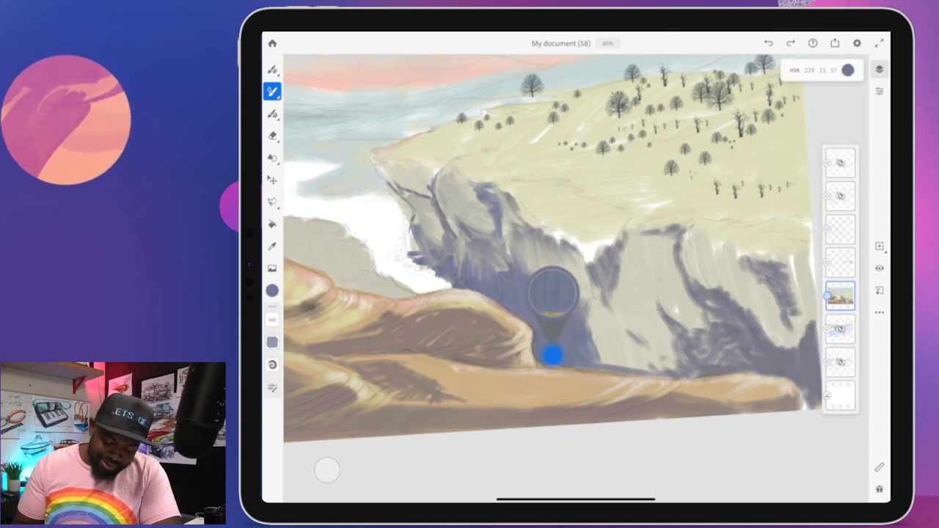
pyautogui.click(272, 291)
pyautogui.moveTo(352, 370); pyautogui.dragTo(343, 370)
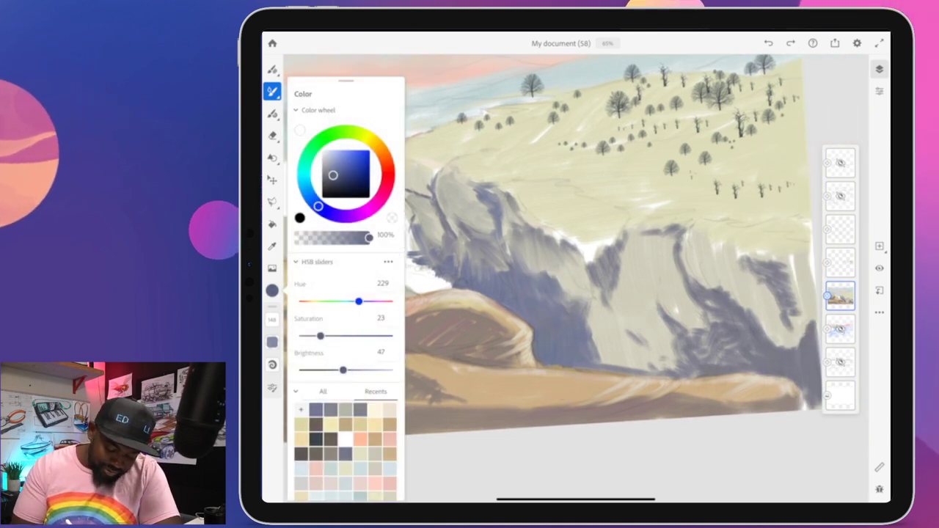
pyautogui.moveTo(489, 286)
pyautogui.mouseDown()
pyautogui.moveTo(503, 298)
pyautogui.moveTo(489, 291)
pyautogui.mouseUp()
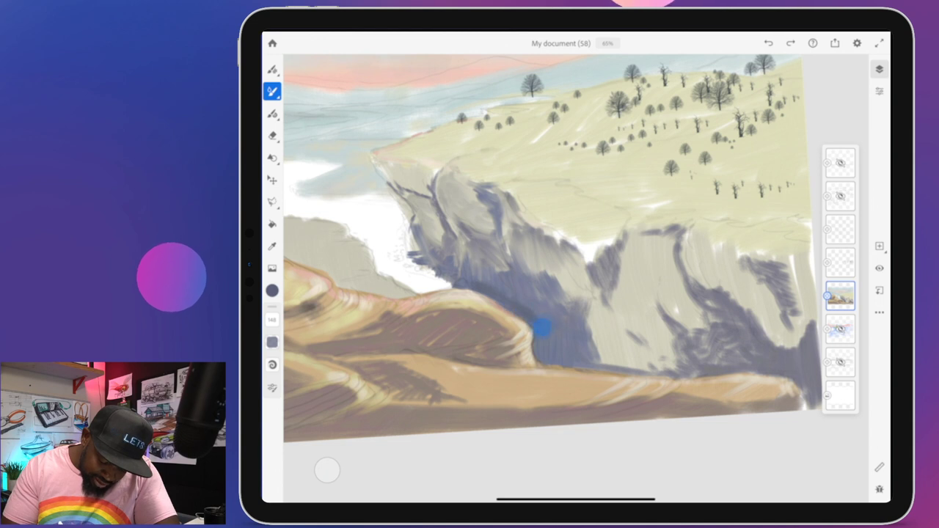
pyautogui.moveTo(540, 350); pyautogui.dragTo(552, 361)
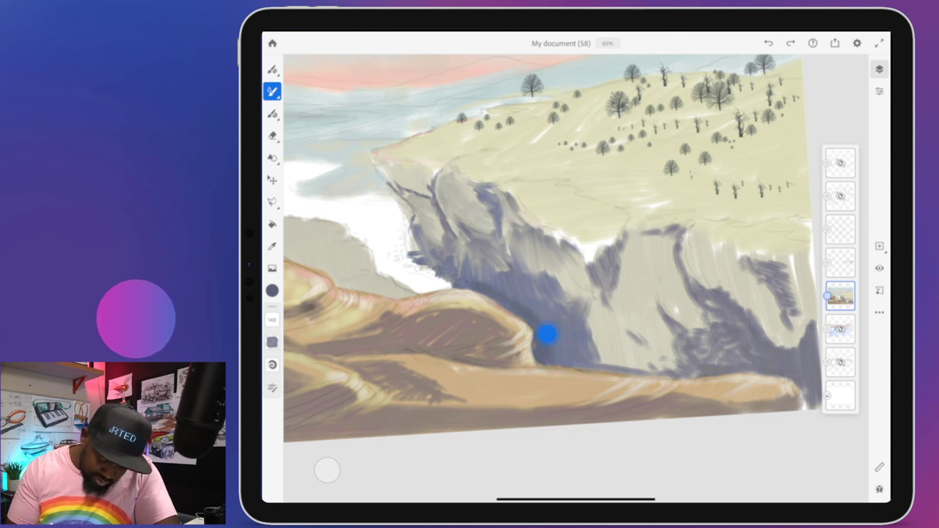
pyautogui.moveTo(516, 299)
pyautogui.mouseDown()
pyautogui.moveTo(492, 250)
pyautogui.moveTo(500, 292)
pyautogui.moveTo(477, 254)
pyautogui.mouseUp()
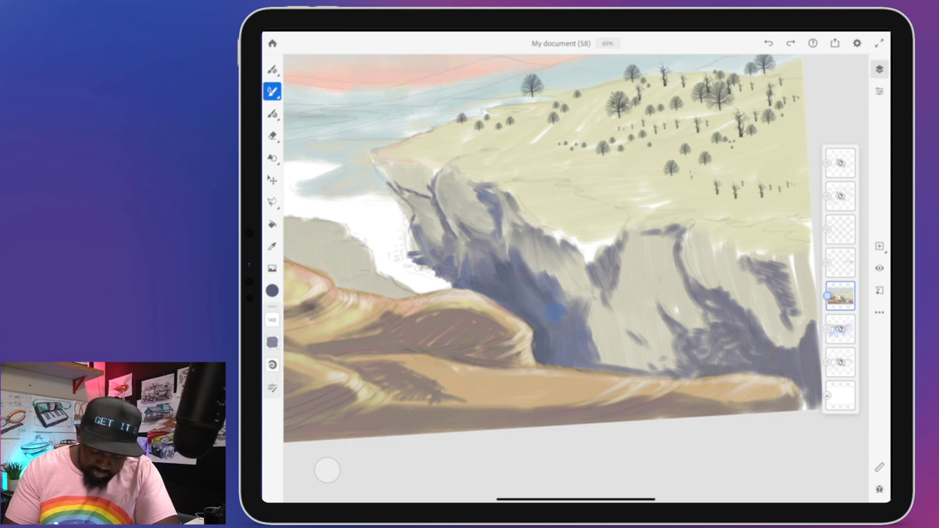
pyautogui.moveTo(535, 270); pyautogui.dragTo(555, 363)
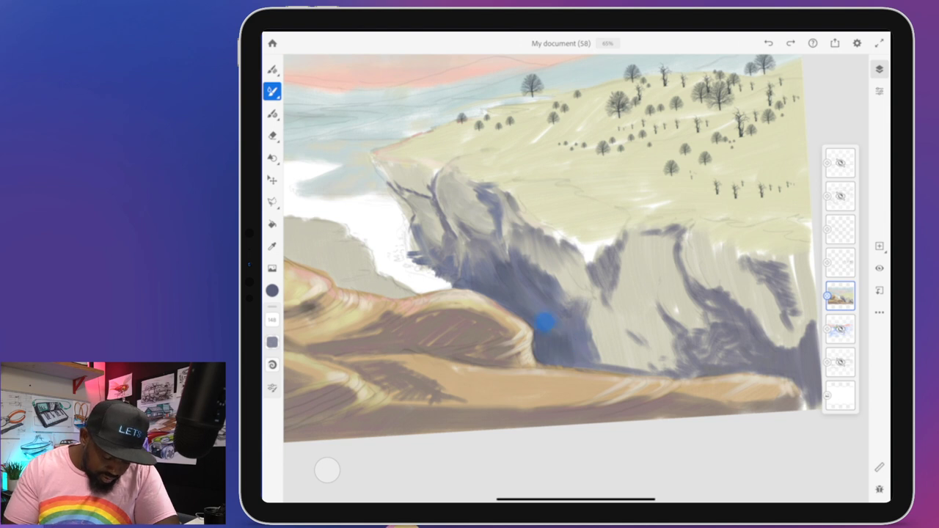
pyautogui.hotkey('ctrl', 'z')
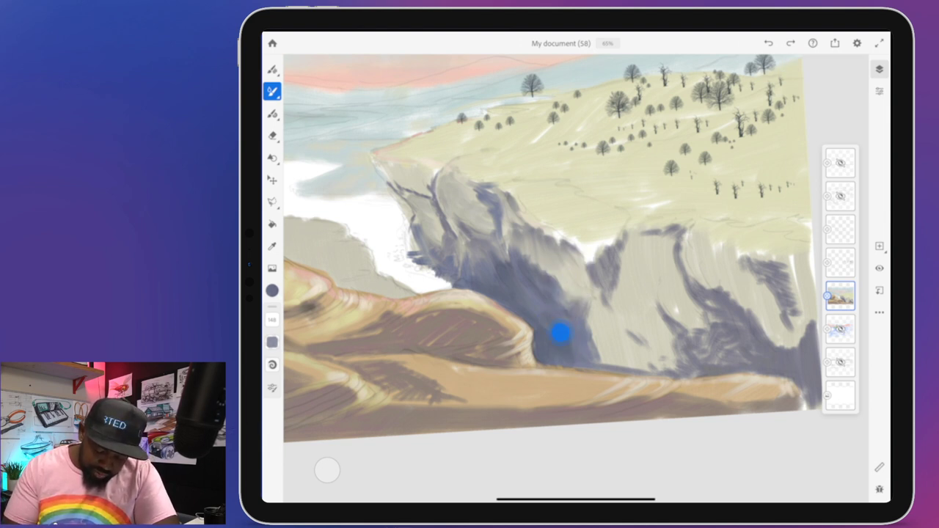
# - Sample the cliff's blue-grey shadow, blend the dark area, and extend the shadow strokes across the middle of the cliff face
pyautogui.moveTo(540, 301); pyautogui.dragTo(539, 301)
pyautogui.click(563, 321)
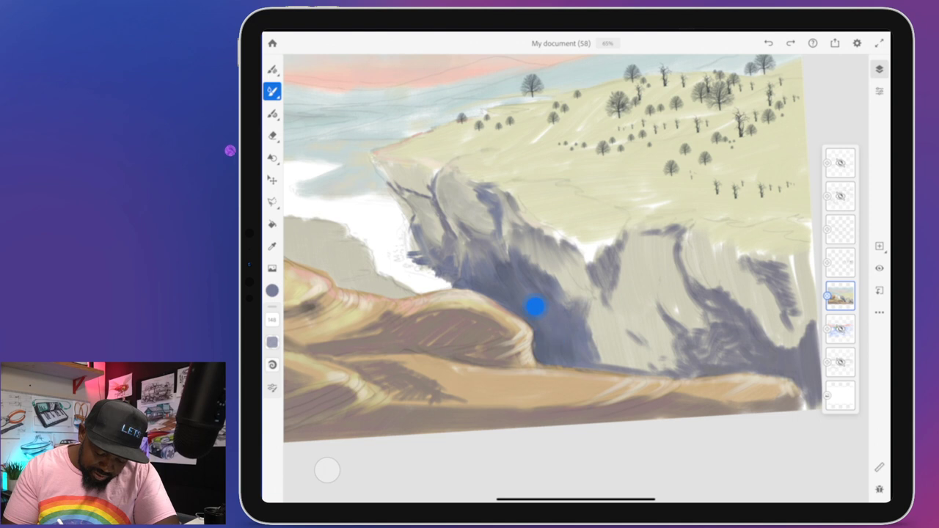
pyautogui.moveTo(535, 306); pyautogui.dragTo(554, 268)
pyautogui.moveTo(595, 331)
pyautogui.mouseDown()
pyautogui.moveTo(633, 260)
pyautogui.moveTo(655, 270)
pyautogui.moveTo(688, 318)
pyautogui.mouseUp()
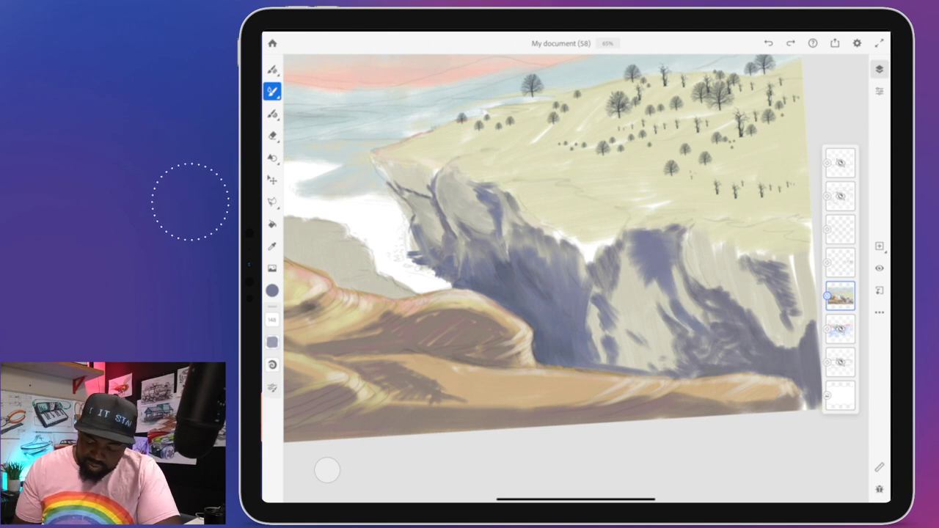
# - Paint blue-grey shadow strokes over the remaining pale areas of the cliff face, out to the canvas's right edge
pyautogui.scroll(-5, 660, 322)
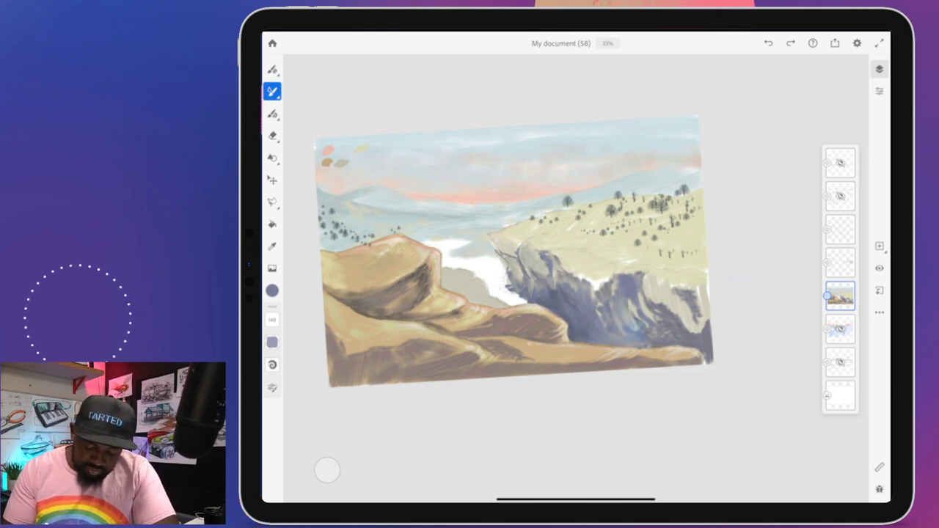
pyautogui.moveTo(640, 325)
pyautogui.mouseDown()
pyautogui.moveTo(675, 330)
pyautogui.moveTo(660, 334)
pyautogui.mouseUp()
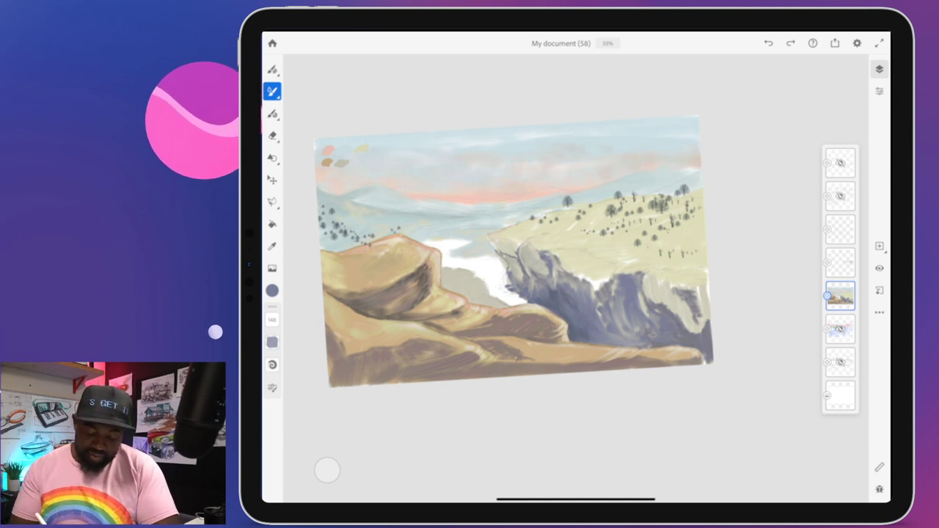
pyautogui.moveTo(660, 275)
pyautogui.mouseDown()
pyautogui.moveTo(678, 275)
pyautogui.moveTo(653, 279)
pyautogui.mouseUp()
pyautogui.click(756, 316)
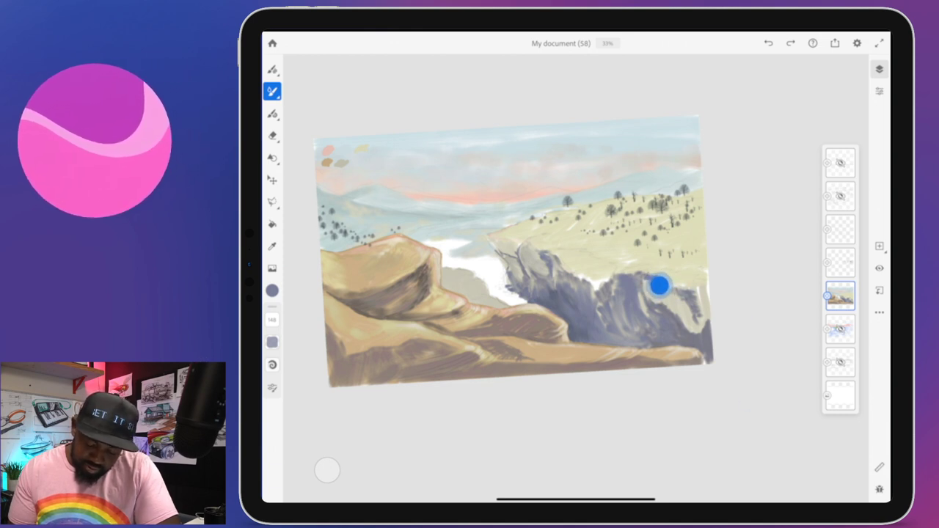
pyautogui.click(666, 307)
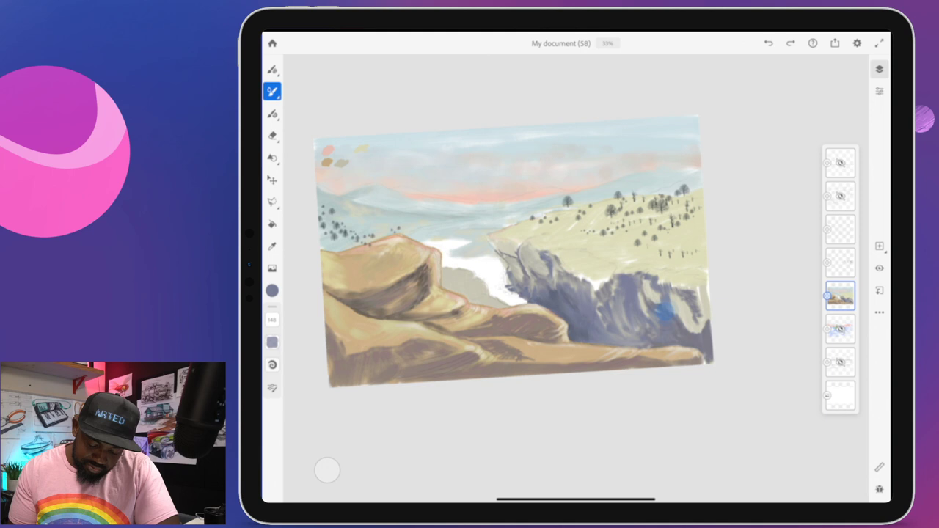
pyautogui.moveTo(682, 304)
pyautogui.mouseDown()
pyautogui.moveTo(687, 330)
pyautogui.moveTo(702, 337)
pyautogui.mouseUp()
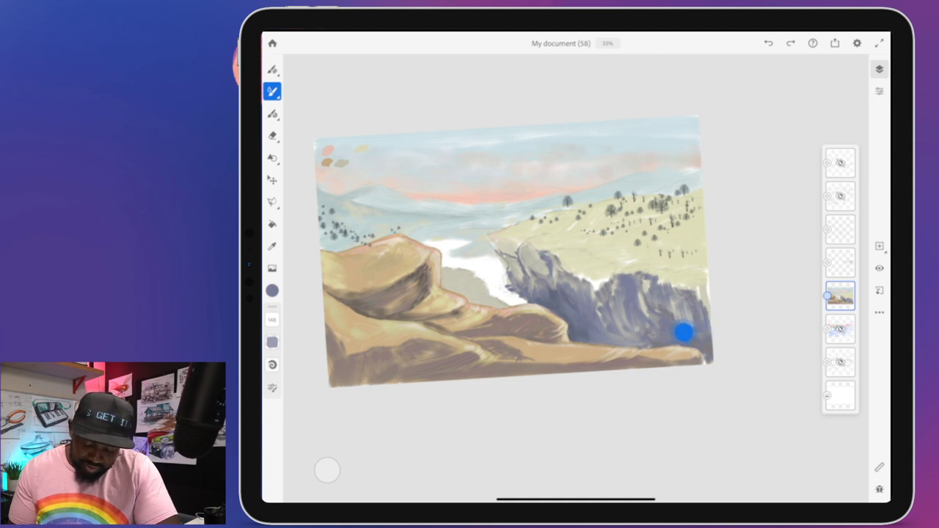
pyautogui.moveTo(693, 333)
pyautogui.mouseDown()
pyautogui.moveTo(704, 312)
pyautogui.moveTo(710, 359)
pyautogui.moveTo(685, 339)
pyautogui.moveTo(642, 342)
pyautogui.moveTo(633, 319)
pyautogui.moveTo(635, 339)
pyautogui.moveTo(627, 332)
pyautogui.mouseUp()
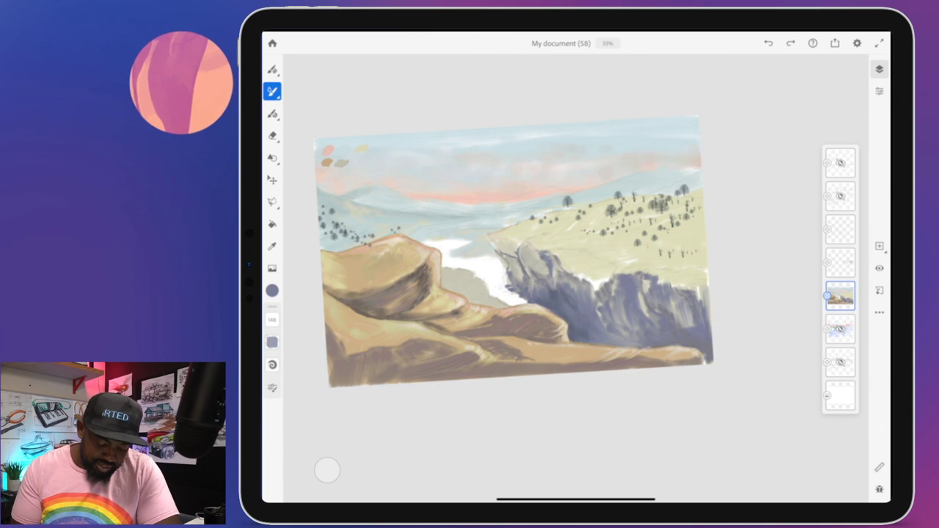
# - Sample the sunset's pink, adjust it to a stronger peach, set the brush size to 54, and highlight the cliff tip's edges and crevice
pyautogui.moveTo(467, 199); pyautogui.dragTo(468, 199)
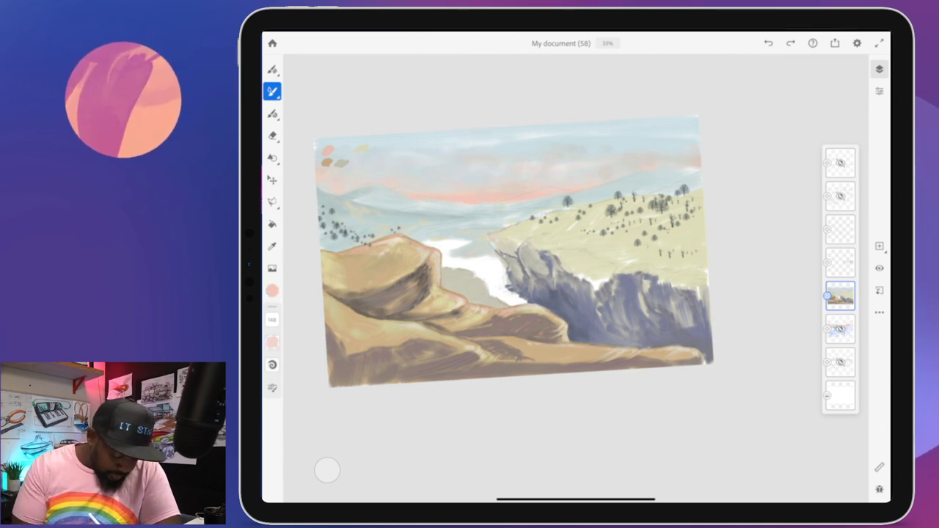
pyautogui.scroll(5, 649, 244)
pyautogui.click(272, 290)
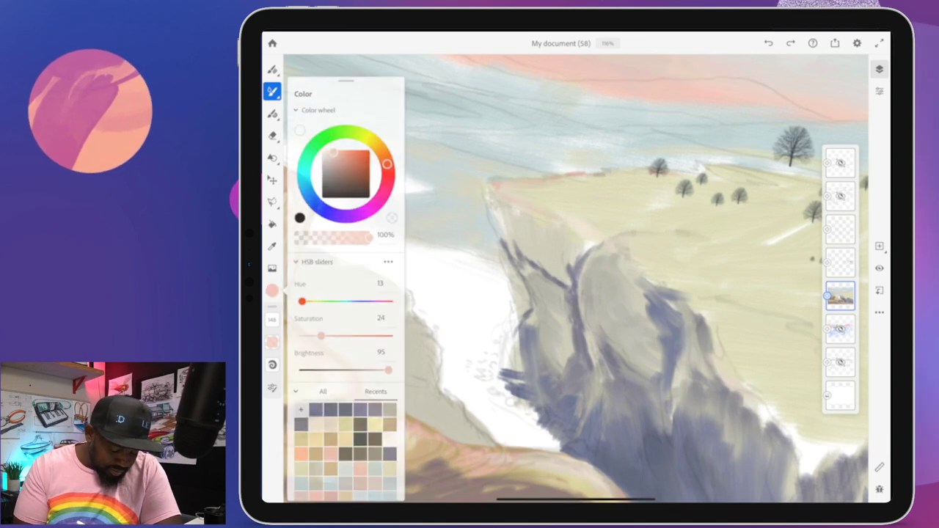
pyautogui.moveTo(337, 150); pyautogui.dragTo(336, 149)
pyautogui.moveTo(272, 320); pyautogui.dragTo(272, 346)
pyautogui.moveTo(486, 184); pyautogui.dragTo(503, 238)
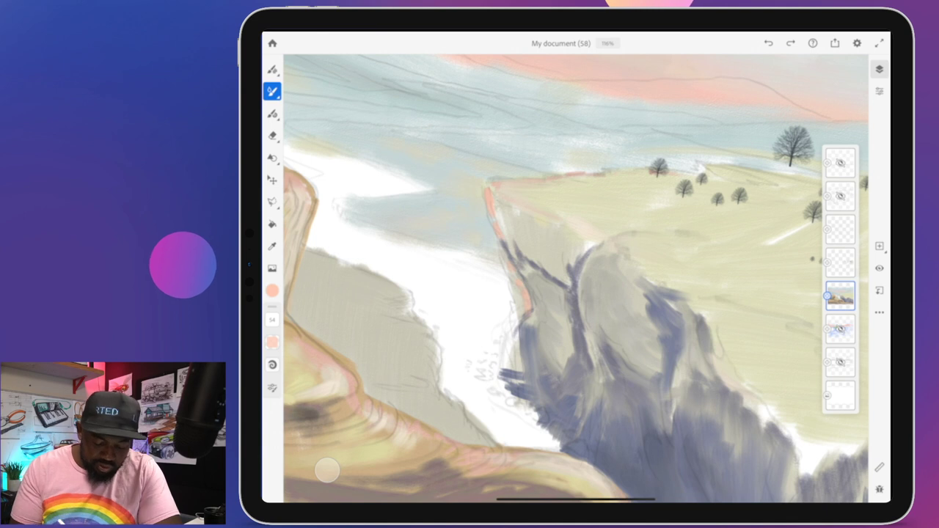
pyautogui.moveTo(489, 192)
pyautogui.mouseDown()
pyautogui.moveTo(541, 291)
pyautogui.moveTo(580, 279)
pyautogui.moveTo(586, 254)
pyautogui.moveTo(581, 301)
pyautogui.mouseUp()
pyautogui.moveTo(596, 374); pyautogui.dragTo(595, 396)
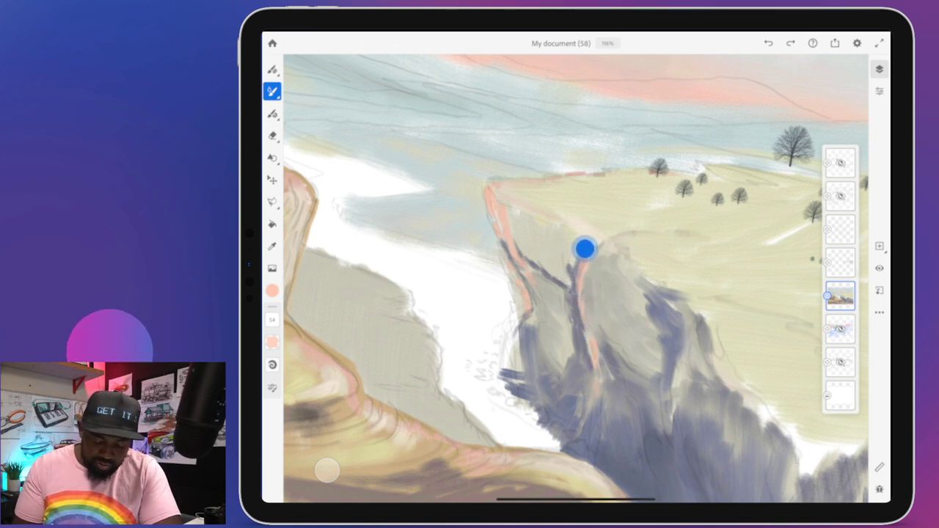
# - Reduce the brush size to 21, resample the peach from the cliff crevice's highlight, and check the whole painting
pyautogui.scroll(-3, 651, 330)
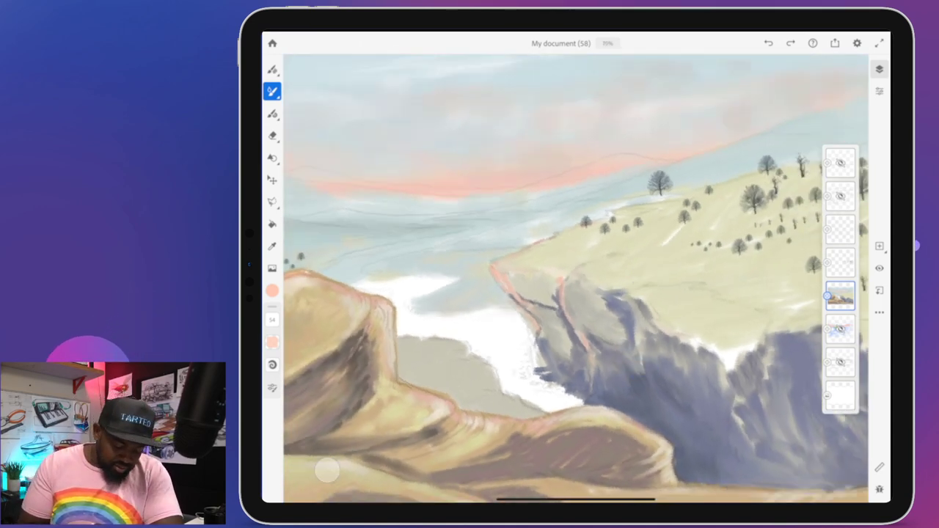
pyautogui.scroll(5, 468, 236)
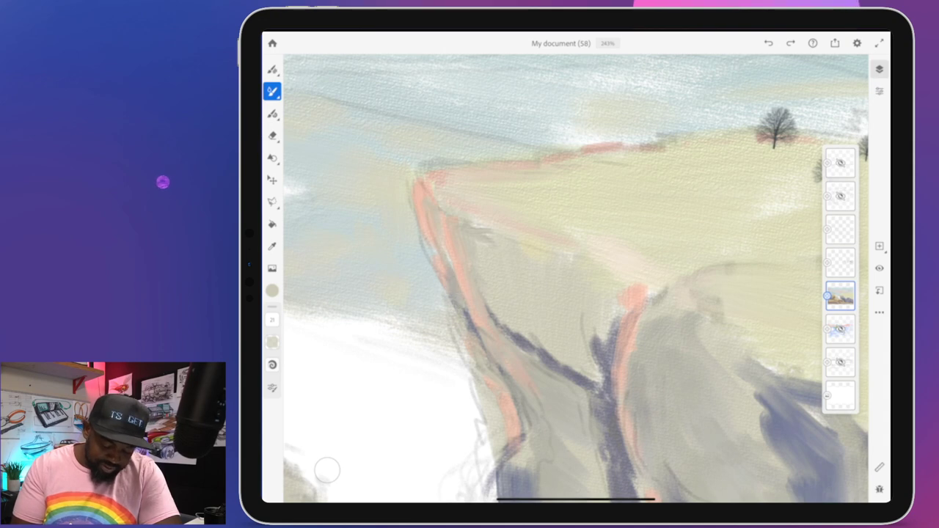
pyautogui.scroll(-5, 576, 278)
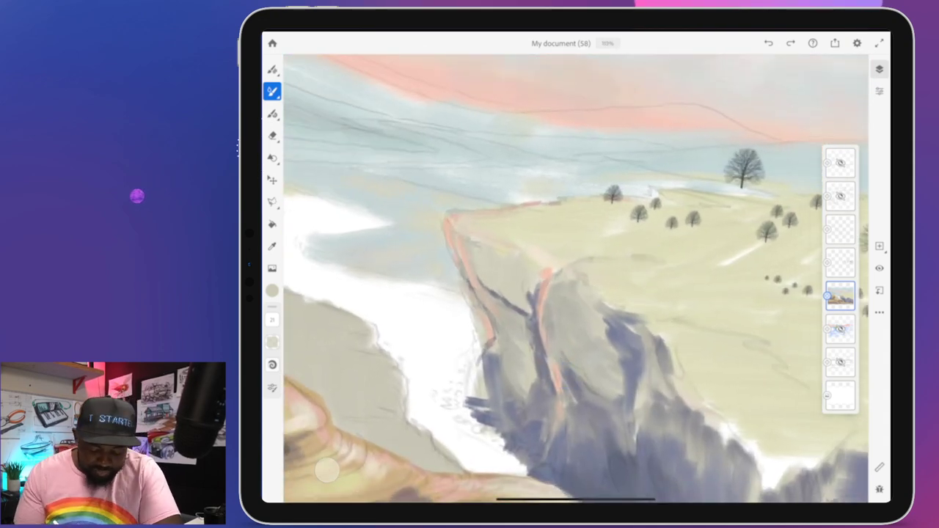
pyautogui.moveTo(544, 273); pyautogui.dragTo(548, 272)
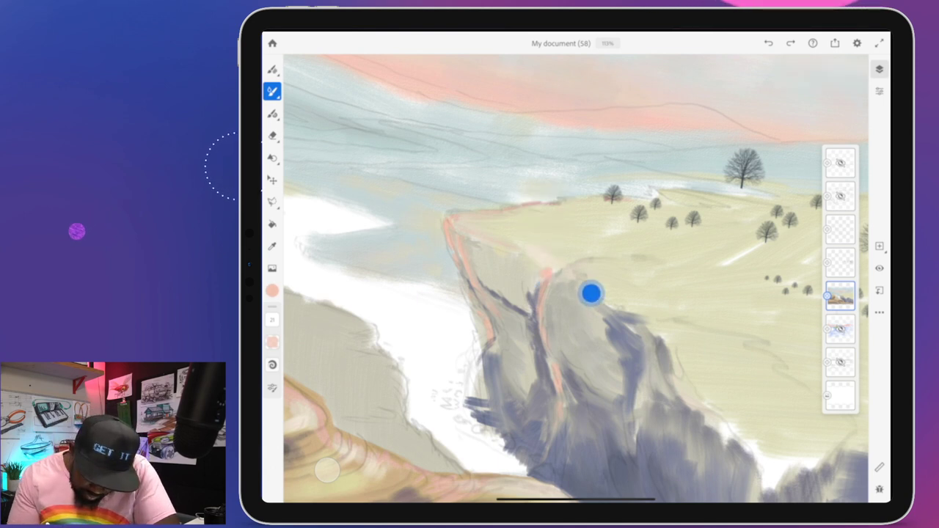
pyautogui.scroll(-2, 595, 303)
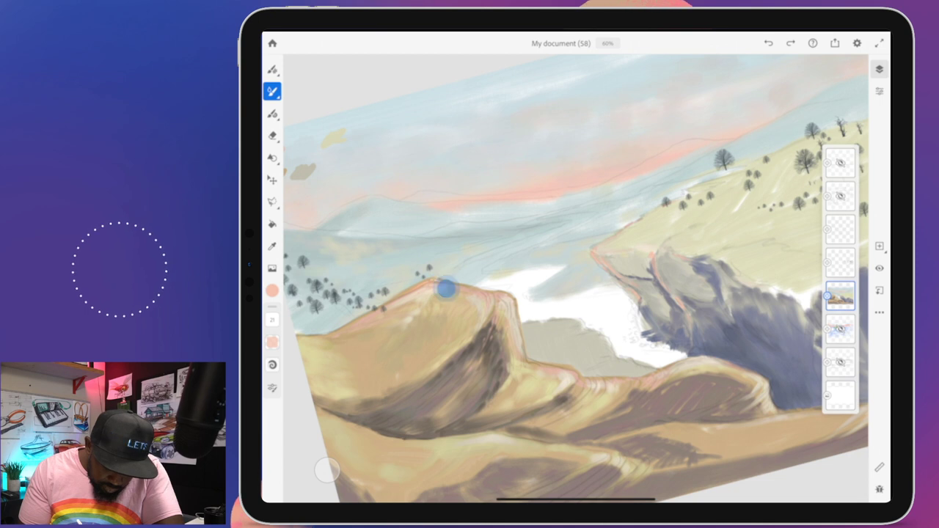
pyautogui.scroll(-3, 587, 337)
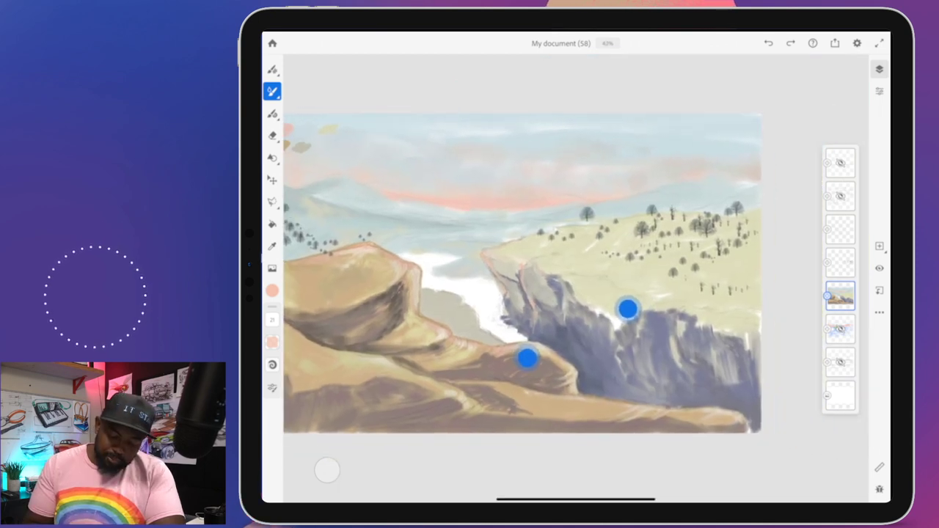
pyautogui.scroll(-1, 672, 365)
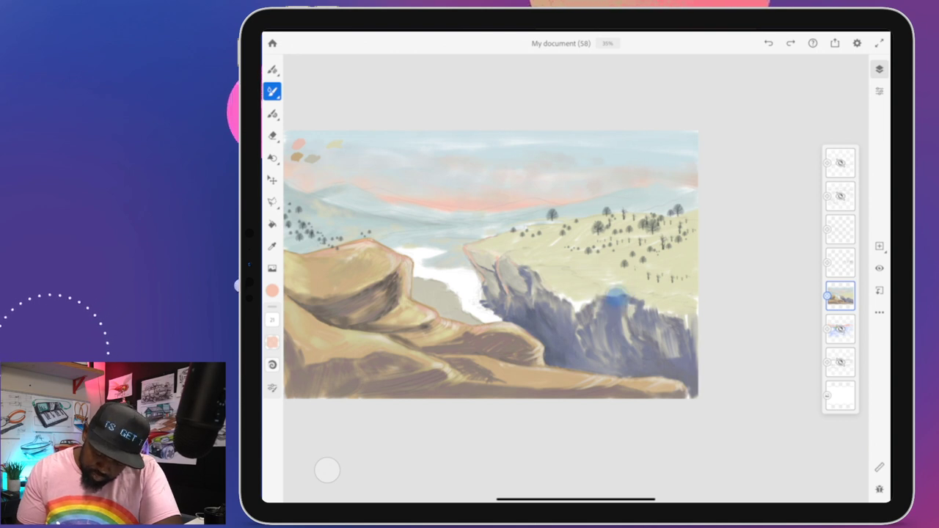
# - Switch to the Oilpaint round live brush, set its size to 72, and dab peach onto the grass near the cliff tip
pyautogui.moveTo(272, 320); pyautogui.dragTo(276, 298)
pyautogui.click(514, 235)
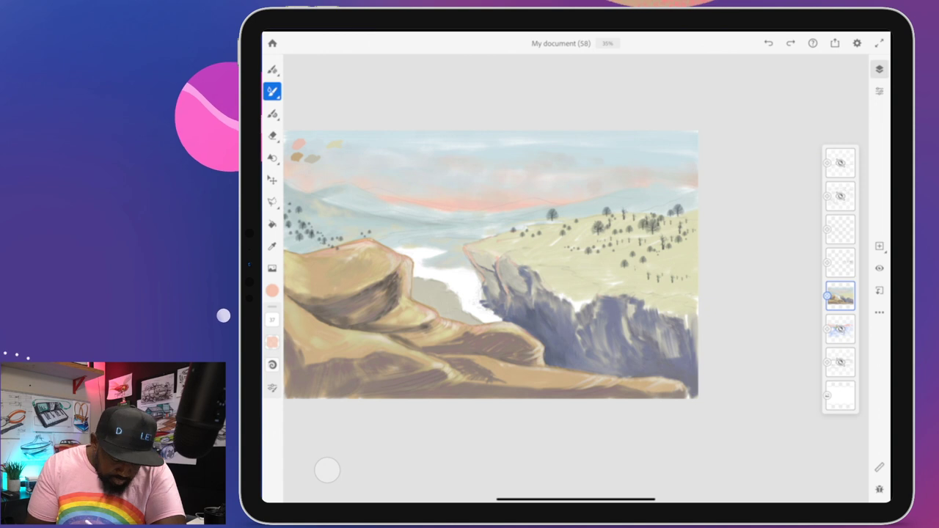
pyautogui.click(273, 91)
pyautogui.click(335, 210)
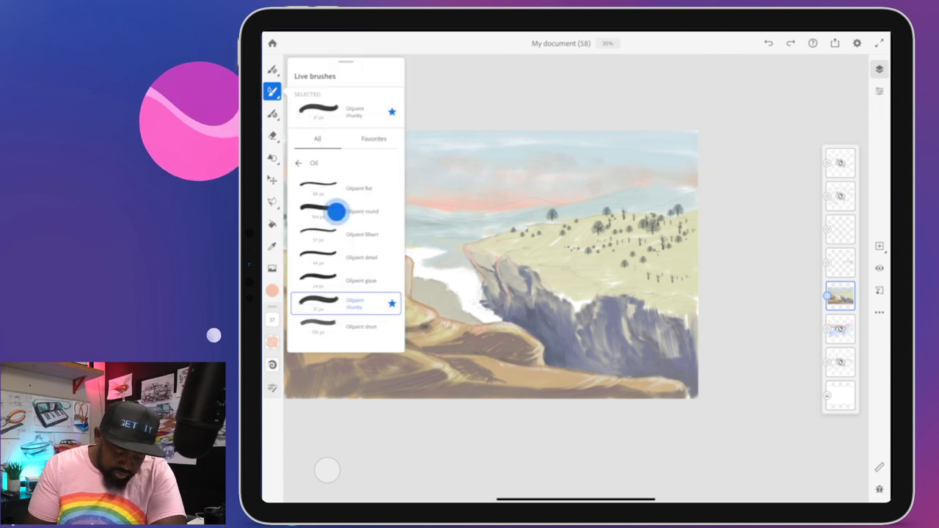
pyautogui.moveTo(272, 320); pyautogui.dragTo(273, 342)
pyautogui.moveTo(503, 241)
pyautogui.mouseDown()
pyautogui.moveTo(554, 240)
pyautogui.moveTo(497, 248)
pyautogui.moveTo(573, 241)
pyautogui.moveTo(536, 249)
pyautogui.moveTo(584, 238)
pyautogui.moveTo(514, 240)
pyautogui.moveTo(546, 237)
pyautogui.moveTo(508, 250)
pyautogui.mouseUp()
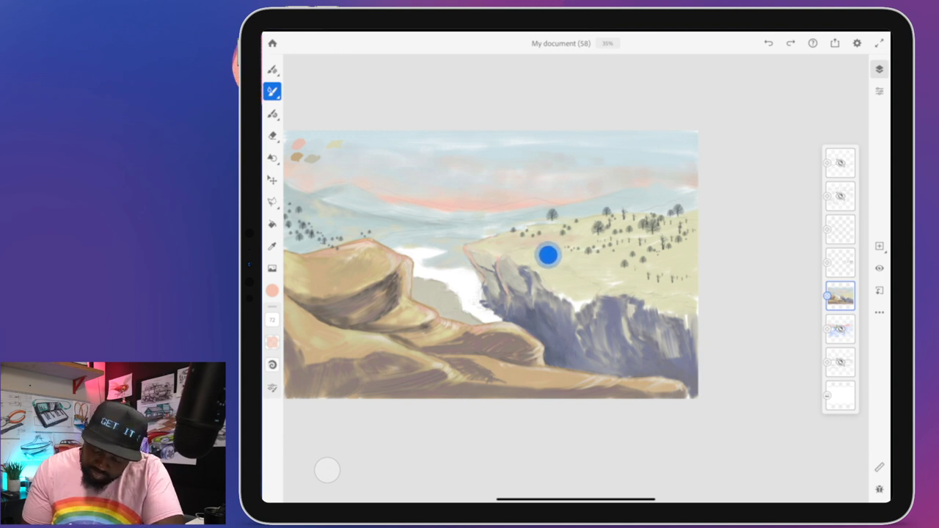
# - Enlarge the brush to 122 and paint broad peach strokes across the grassy plateau among the nearest trees
pyautogui.moveTo(548, 255)
pyautogui.mouseDown()
pyautogui.moveTo(588, 233)
pyautogui.moveTo(564, 247)
pyautogui.moveTo(544, 239)
pyautogui.moveTo(549, 251)
pyautogui.moveTo(534, 244)
pyautogui.moveTo(530, 252)
pyautogui.moveTo(563, 243)
pyautogui.mouseUp()
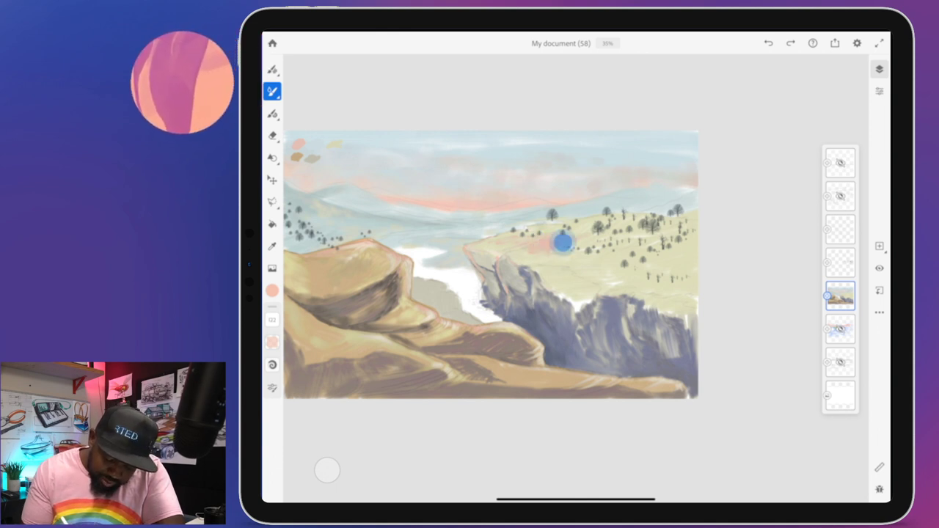
pyautogui.click(537, 232)
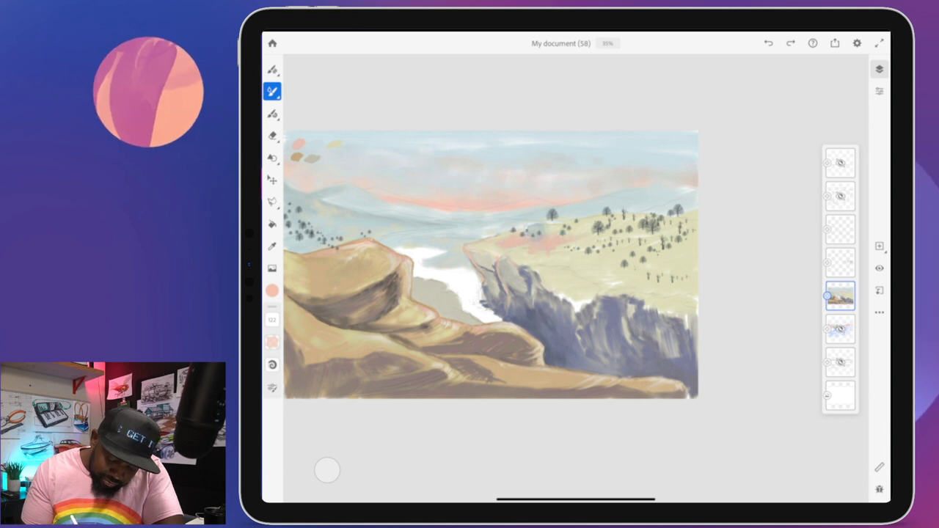
pyautogui.click(588, 230)
pyautogui.moveTo(551, 254)
pyautogui.mouseDown()
pyautogui.moveTo(543, 254)
pyautogui.moveTo(588, 255)
pyautogui.mouseUp()
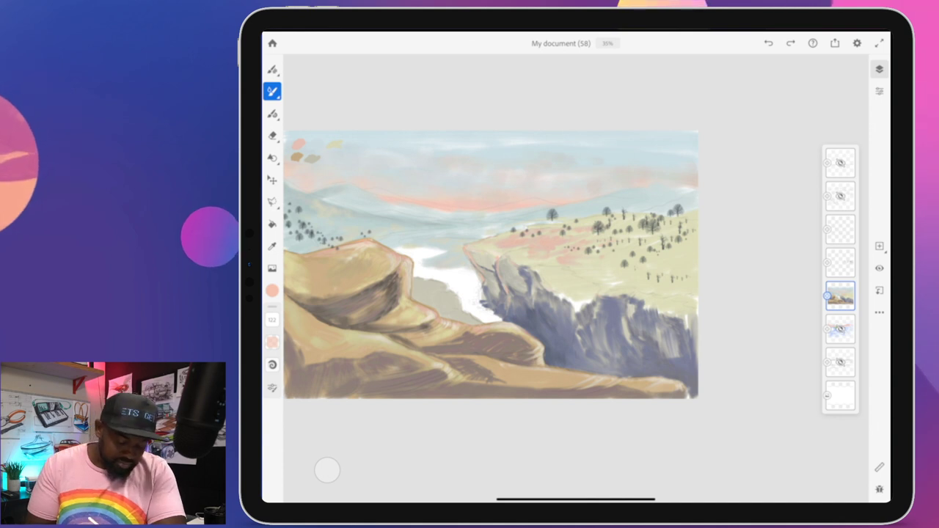
# - Lighten the peach colour and brush it over the grass along the plateau's edge near the cliff tip
pyautogui.click(272, 291)
pyautogui.moveTo(335, 152); pyautogui.dragTo(332, 149)
pyautogui.moveTo(509, 243)
pyautogui.mouseDown()
pyautogui.moveTo(516, 239)
pyautogui.moveTo(484, 244)
pyautogui.moveTo(551, 235)
pyautogui.moveTo(545, 246)
pyautogui.mouseUp()
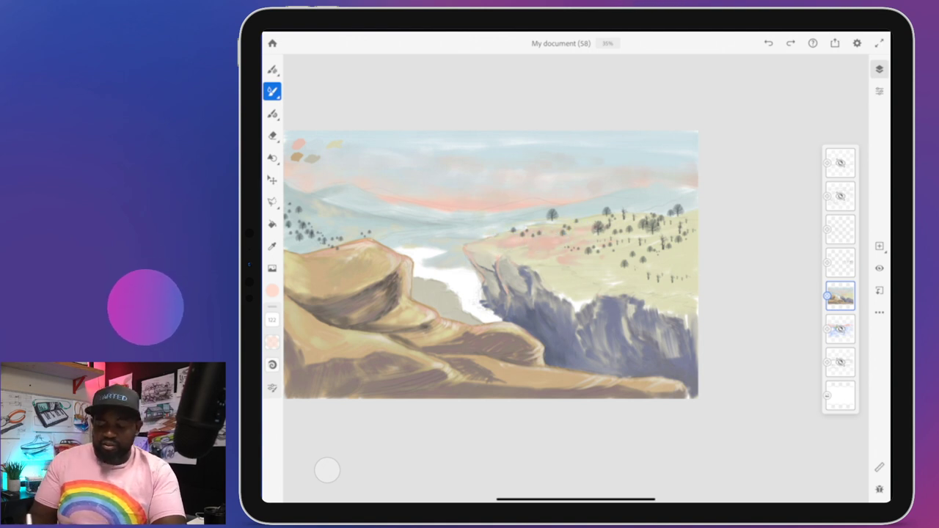